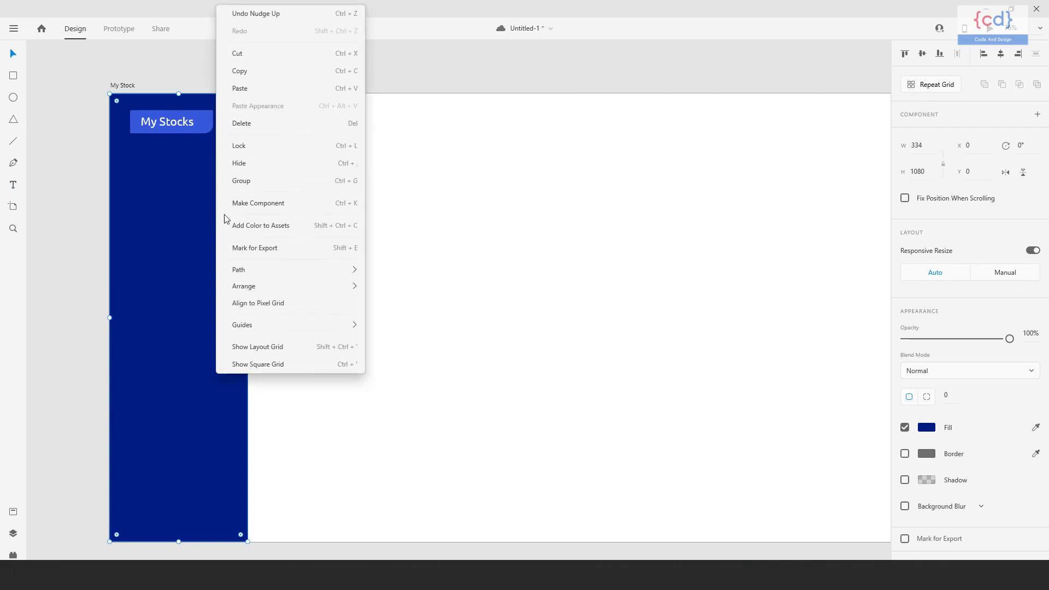
Lock the blue sidebar background and add a white "Dashboard" text label below the My Stocks logo.
left_click(316, 151)
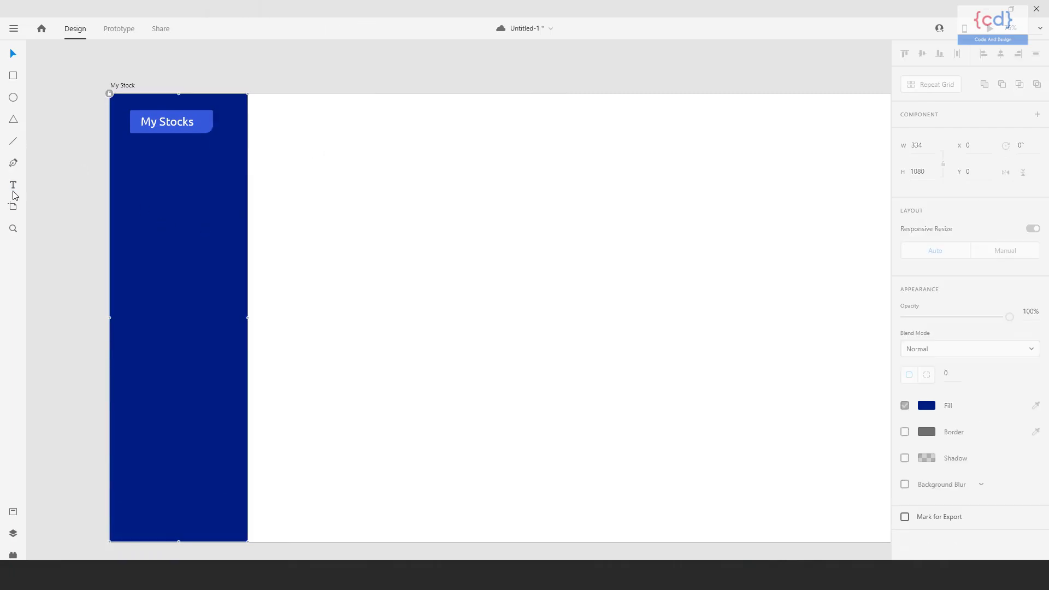
left_click(131, 172)
type("Dashboard")
left_click(15, 56)
key("shift+Right")
Duplicate the Dashboard label below itself and change the copy's text to "Statistics".
left_click_drag(173, 171, 172, 203, "alt")
double_click(182, 204)
type("Stat")
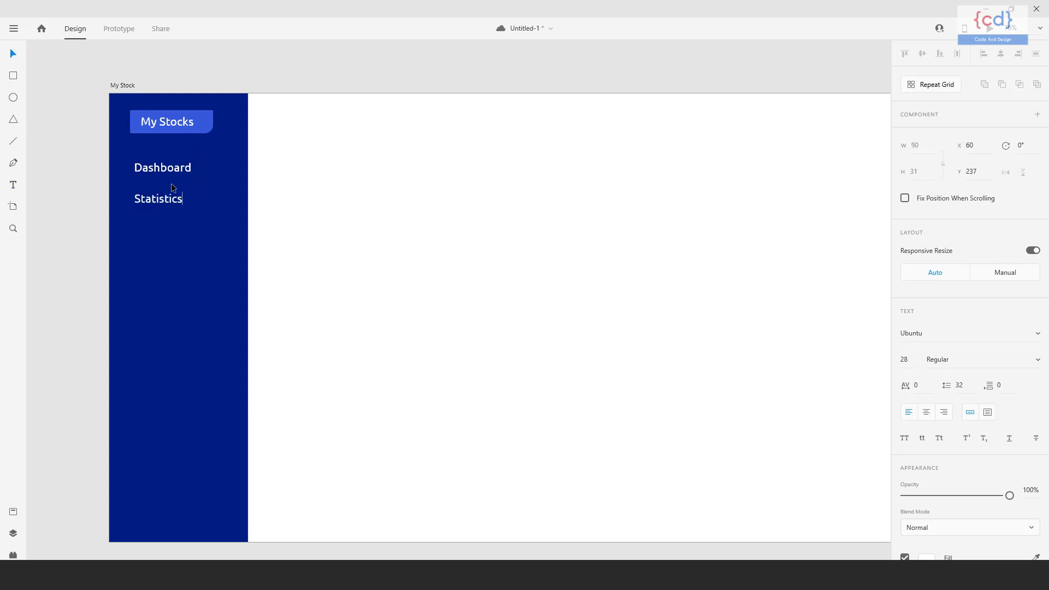
left_click_drag(182, 203, 182, 228)
double_click(181, 228)
type("Equity funds")
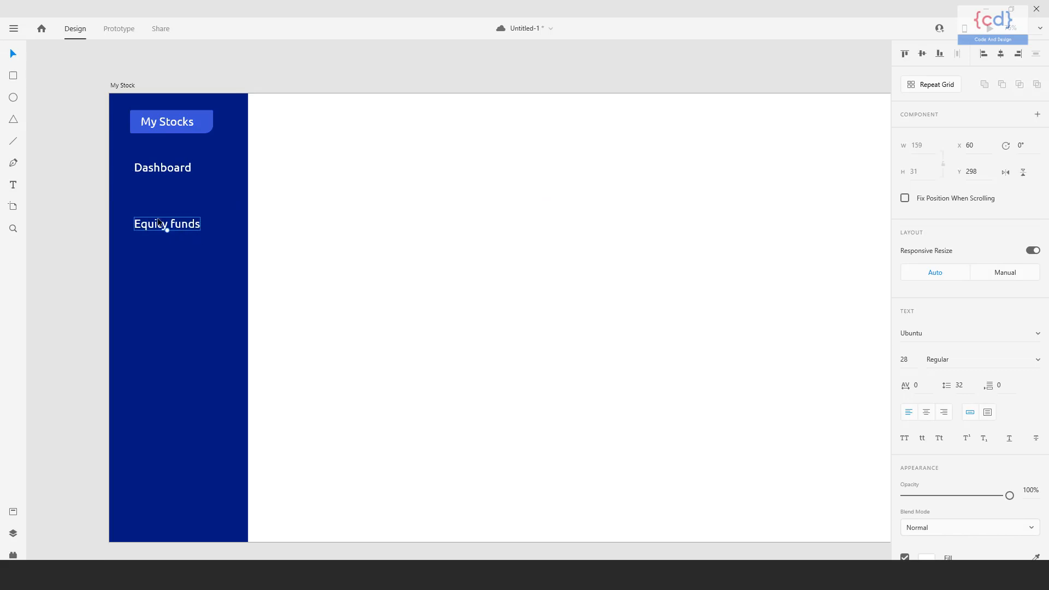
key("ctrl+z")
key("ctrl+z")
Duplicate the Statistics label below itself and change the copy's text to "Equity Funds".
left_click_drag(165, 199, 165, 227)
double_click(166, 230)
type("Equitu Funds")
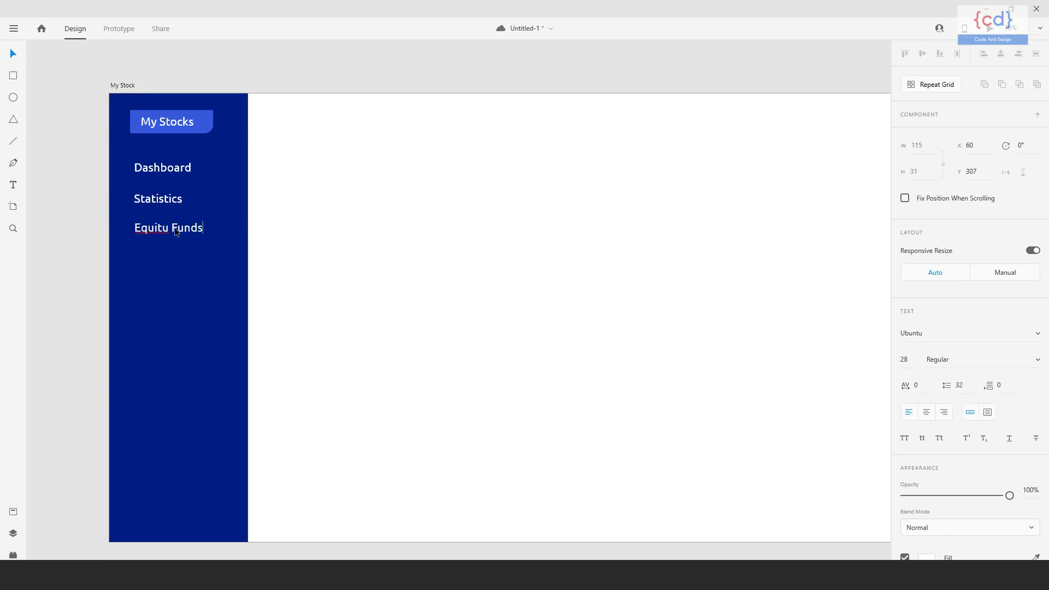
key("BackSpace")
type("y")
key("Escape")
Duplicate the Equity Funds label below itself and change the copy's text to "Debt Funds".
left_click_drag(168, 229, 183, 256)
double_click(184, 257)
type("Debt Funds")
key("Escape")
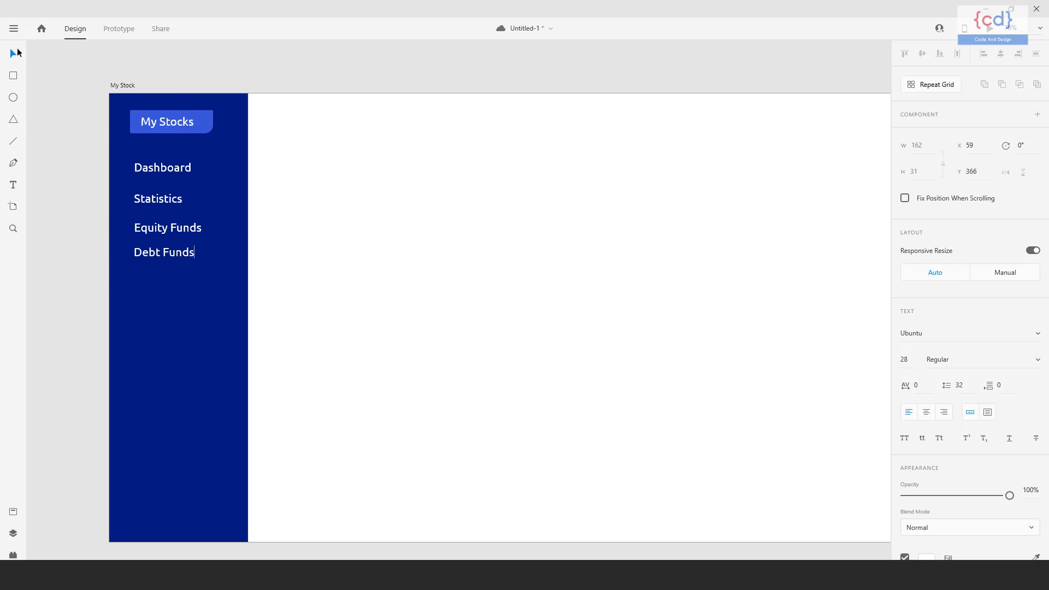
Duplicate the Debt Funds label below itself and change the copy's text to "Tax Sever Funds".
left_click_drag(161, 253, 185, 281)
double_click(185, 282)
type("tax")
key("BackSpace")
key("BackSpace")
key("BackSpace")
key("BackSpace")
type("tax Sever Funds")
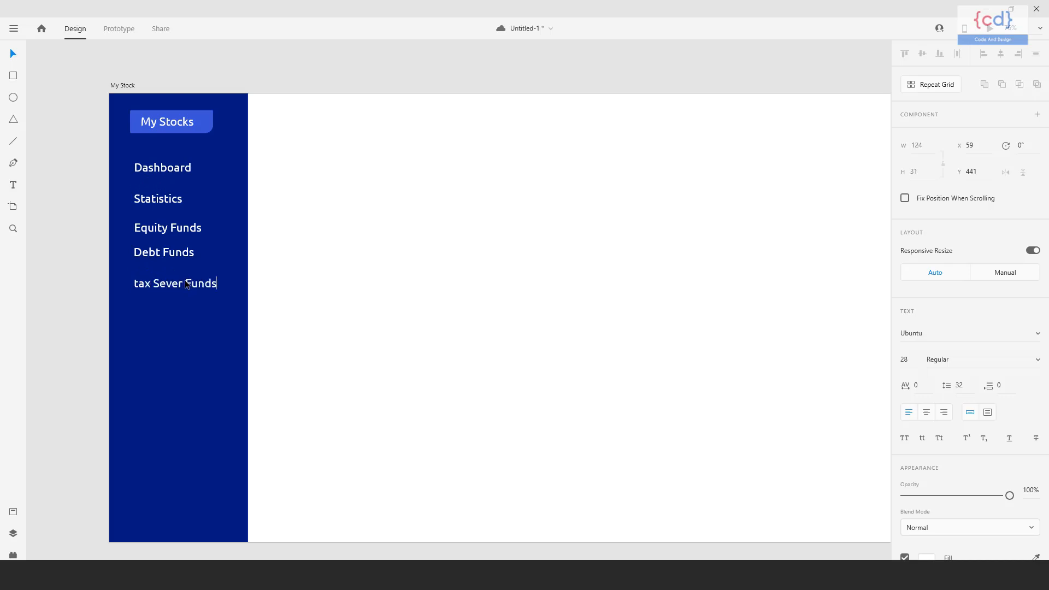
key("BackSpace")
type("T")
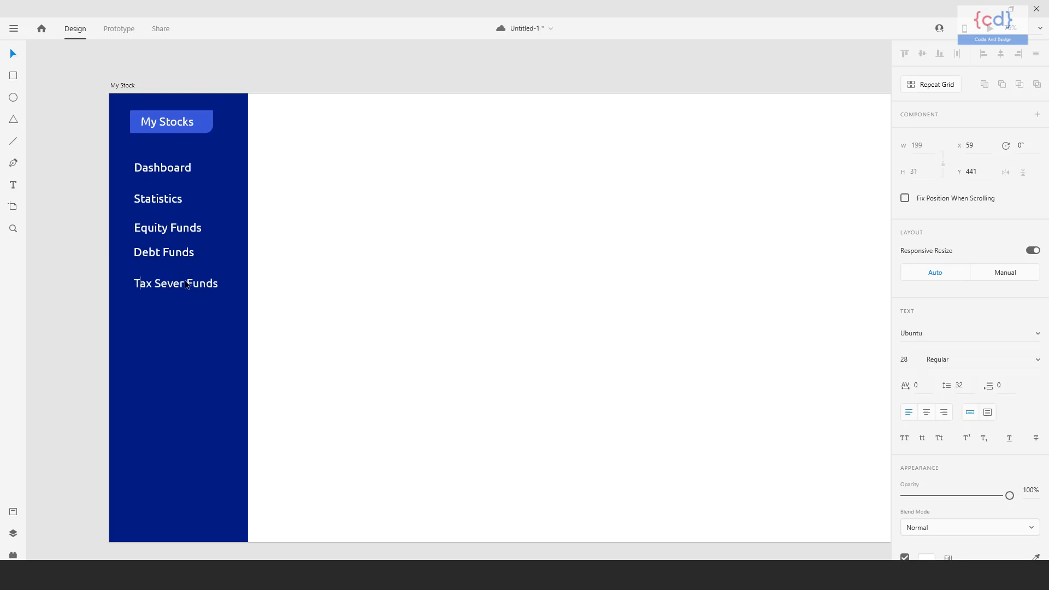
left_click(16, 54)
Duplicate the Tax Sever Funds label below itself and change the copy's text to "Investment Ideas".
left_click_drag(182, 288, 180, 312)
double_click(180, 312)
type("Investment Ideas")
Duplicate the Investment Ideas label below itself and change the copy's text to "Trending".
left_click_drag(181, 313, 199, 352)
double_click(203, 348)
type("Trending")
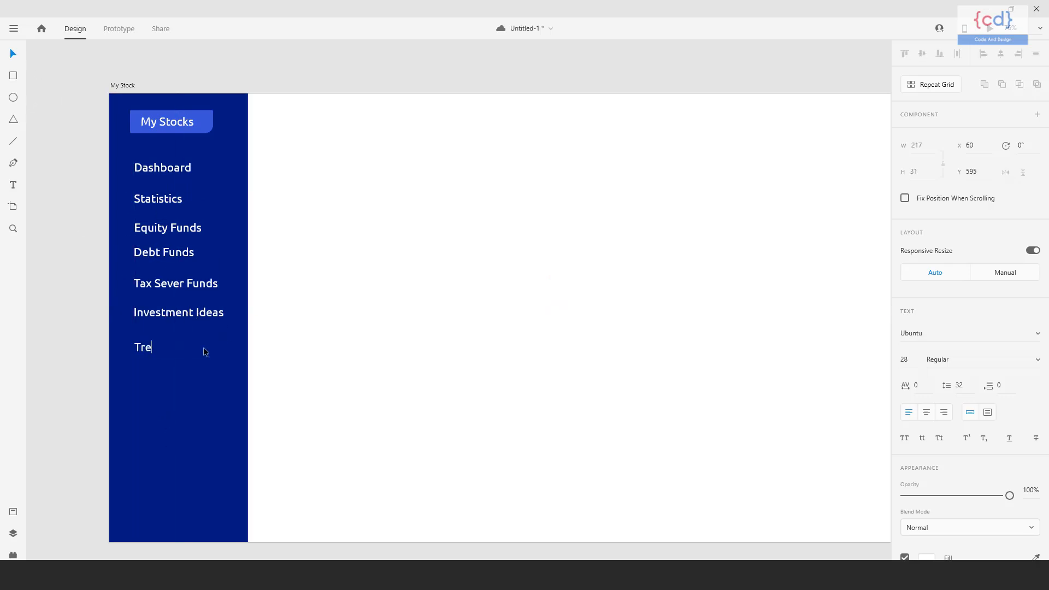
key("Escape")
Duplicate the Trending label below itself and change the copy's text to "Help".
left_click_drag(159, 348, 167, 377)
double_click(166, 377)
type("Help")
left_click(13, 54)
Distribute the sidebar menu labels with equal vertical spacing.
left_click(466, 316)
left_click_drag(467, 317, 457, 304)
left_click(147, 370)
left_click(168, 159, "shift")
left_click(264, 217)
left_click_drag(203, 151, 153, 366)
left_click(1037, 55)
Move the Help label further down and redistribute all menu labels vertically from Dashboard to Help.
left_click(460, 290)
left_click_drag(458, 291, 463, 311)
left_click(145, 384)
key("shift+Down")
key("shift+Down")
left_click_drag(135, 433, 208, 173)
left_click(1040, 55)
Align all eight menu labels to their left edge and shift them down 10 px together.
left_click(437, 301)
left_click_drag(429, 299, 405, 301)
left_click_drag(103, 462, 191, 167)
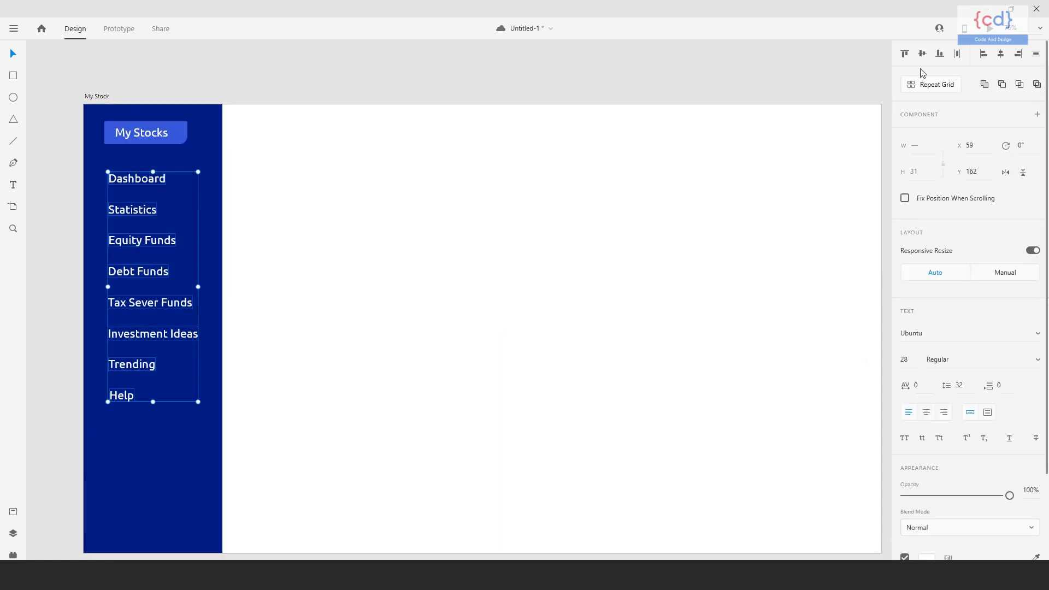
left_click(986, 55)
left_click(392, 302)
left_click_drag(392, 302, 399, 288)
scroll(191, 186, "up", 1)
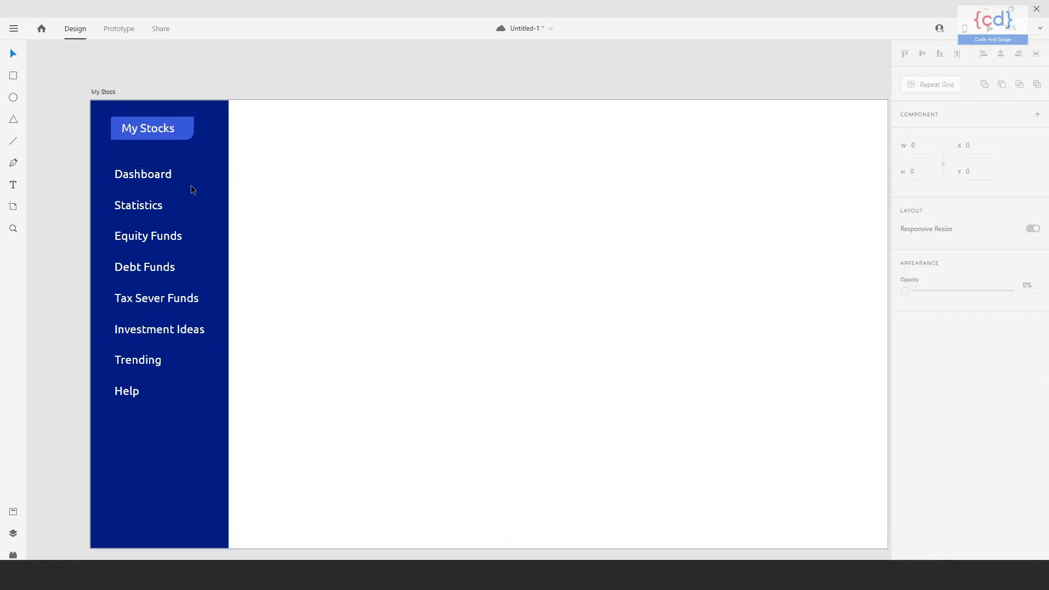
left_click_drag(117, 429, 199, 169)
key("shift+Down")
left_click(294, 217)
Draw a rectangle about 239 by 61 px over the Dashboard label in the sidebar.
left_click(14, 78)
mouse_move(111, 168)
left_mouse_down()
mouse_move(121, 192)
mouse_move(211, 193)
left_mouse_up()
left_click(13, 55)
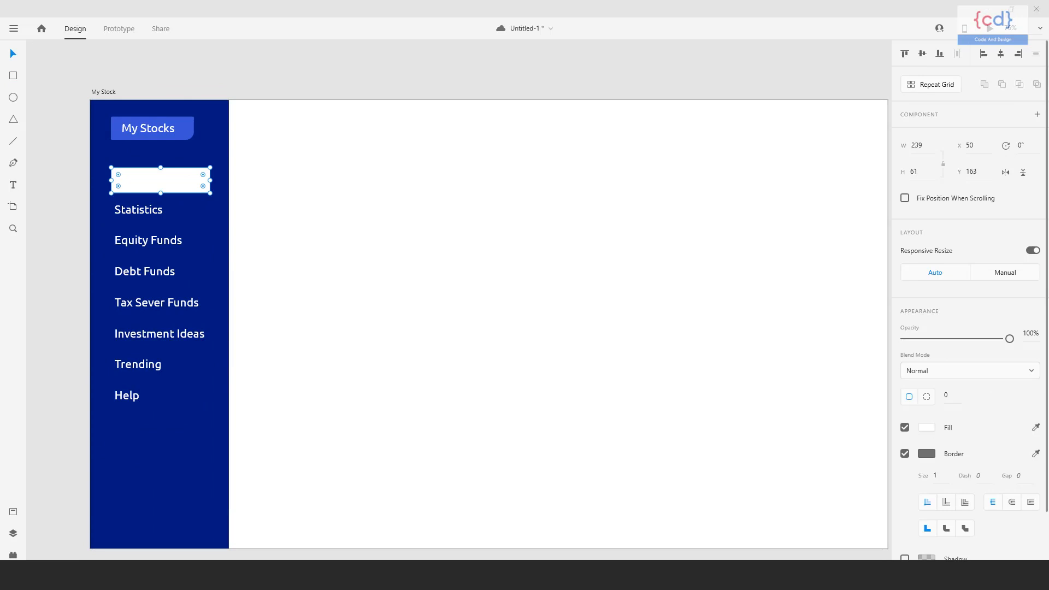
key("ctrl+s")
left_click(379, 199)
Remove the border of the rectangle over Dashboard and fill it with #031351.
left_click(205, 180)
left_click(905, 454)
left_click(927, 428)
key("ctrl+v")
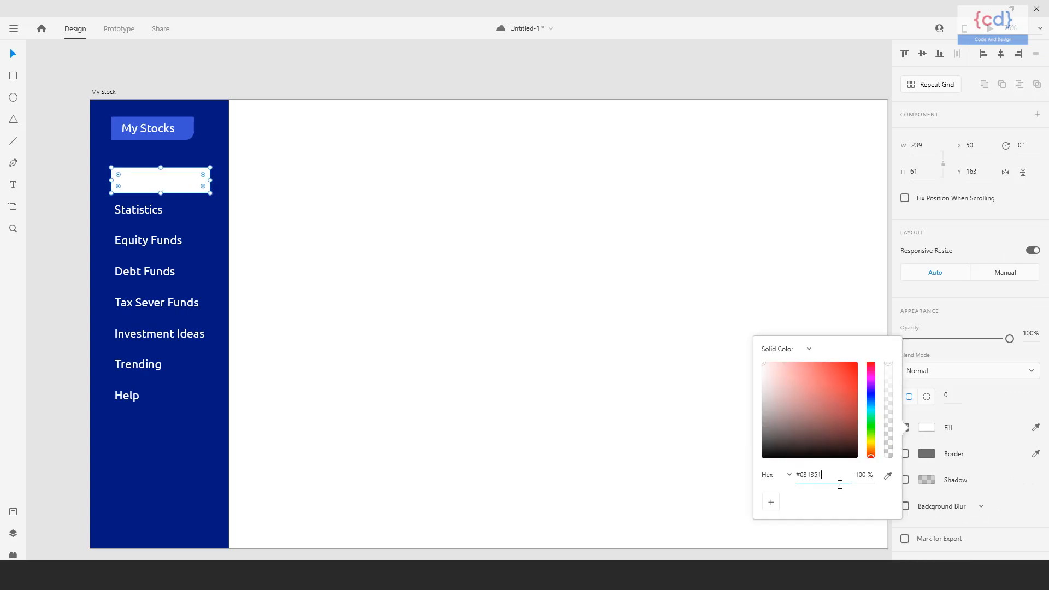
key("Return")
Send the dark rectangle behind the Dashboard text and nudge it to X 48, Y 159.
left_click(183, 178)
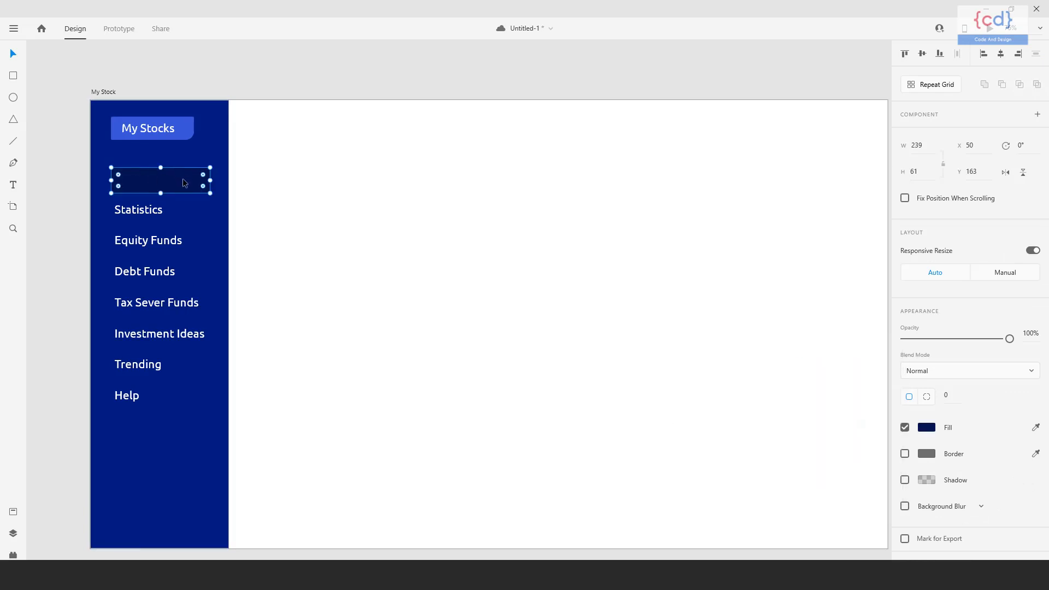
key("ctrl+[")
mouse_move(218, 201)
left_mouse_down()
mouse_move(220, 211)
mouse_move(201, 193)
left_mouse_up()
key("Left")
key("Left")
key("Left")
key("Left")
key("Left")
key("Left")
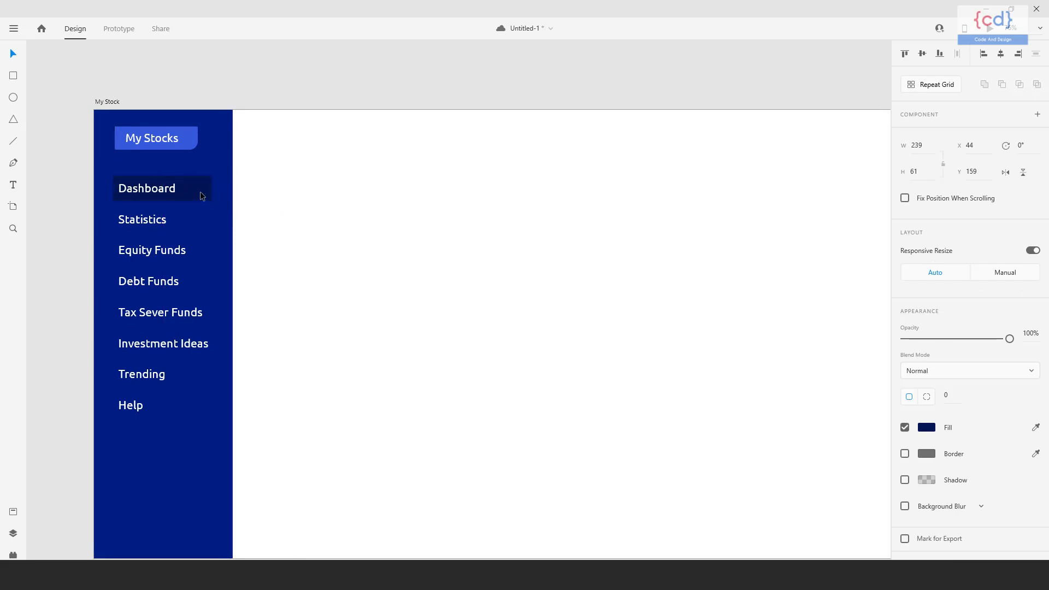
key("Right")
key("Right")
key("Right")
key("Right")
left_click(284, 242)
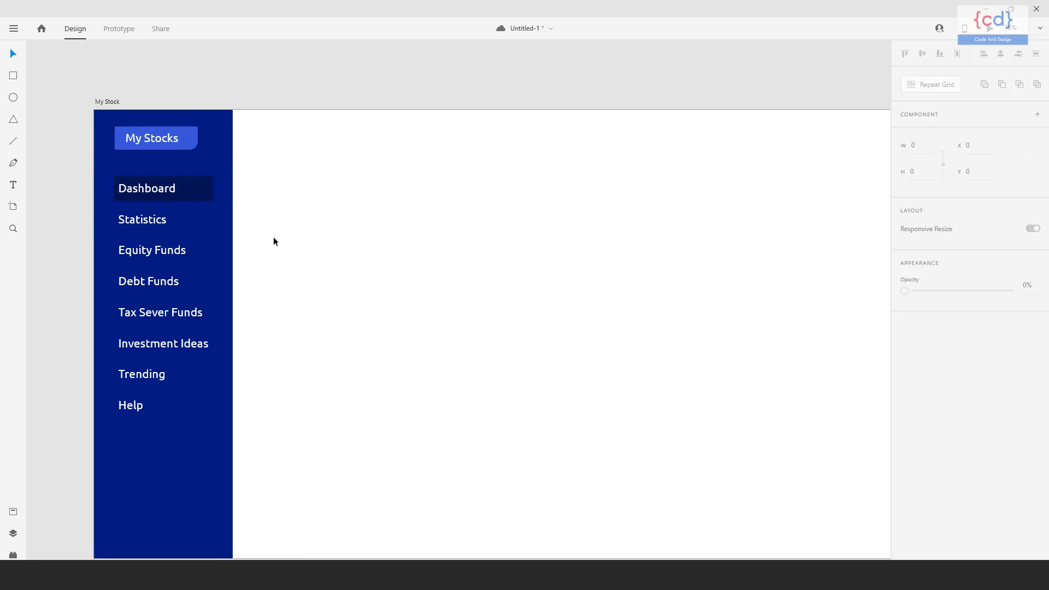
Set the corner radius of the dark rectangle behind Dashboard to 5.
left_click(156, 189)
scroll(932, 320, "down", 2)
scroll(948, 284, "up", 2)
scroll(947, 253, "down", 2)
left_click(201, 190)
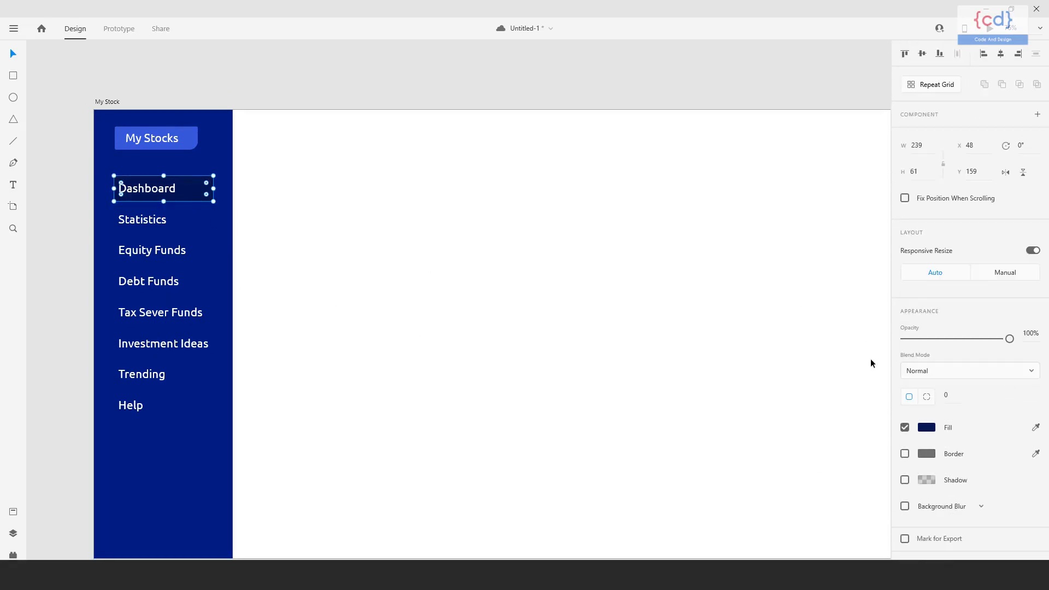
left_click_drag(960, 402, 940, 403)
type("5")
left_click(621, 357)
Shift the dark Dashboard rectangle and the My Stocks logo badge 10 px to the left together.
mouse_move(459, 356)
left_mouse_down()
mouse_move(468, 312)
mouse_move(489, 372)
mouse_move(475, 362)
left_mouse_up()
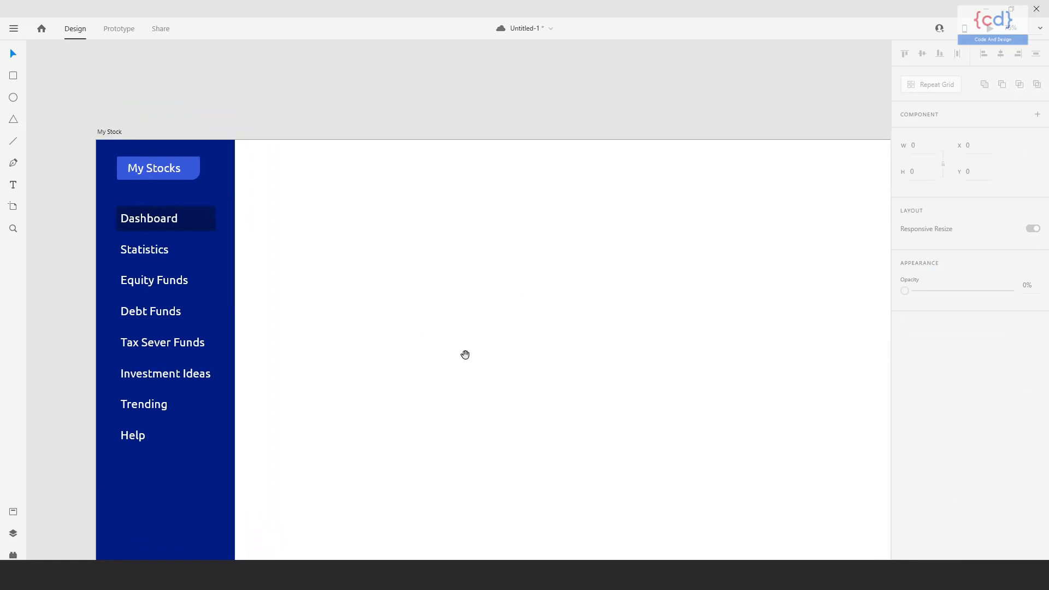
left_click(164, 220)
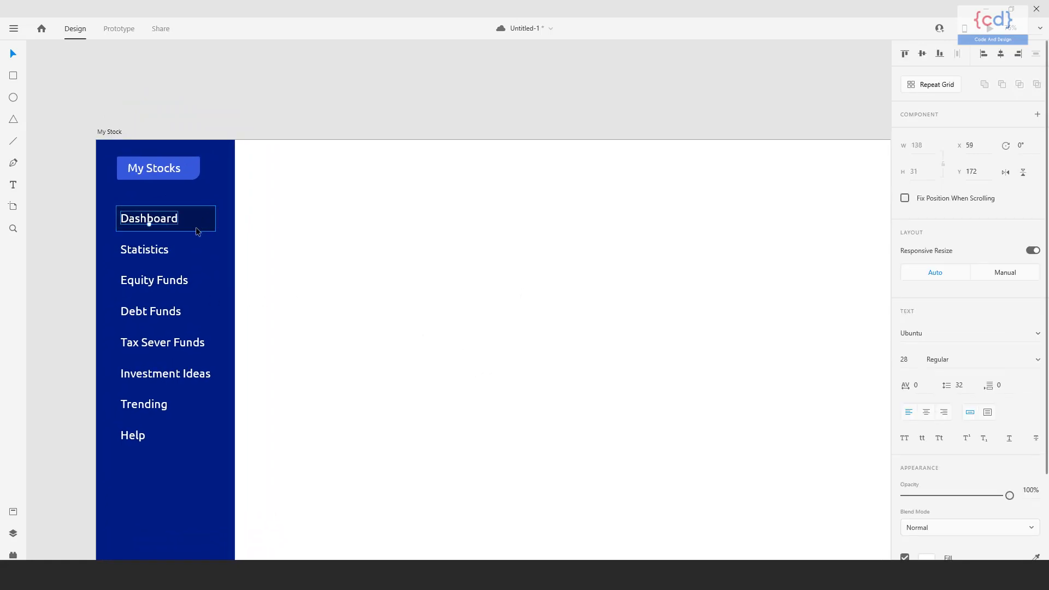
left_click(156, 251, "shift")
left_click(164, 282, "shift")
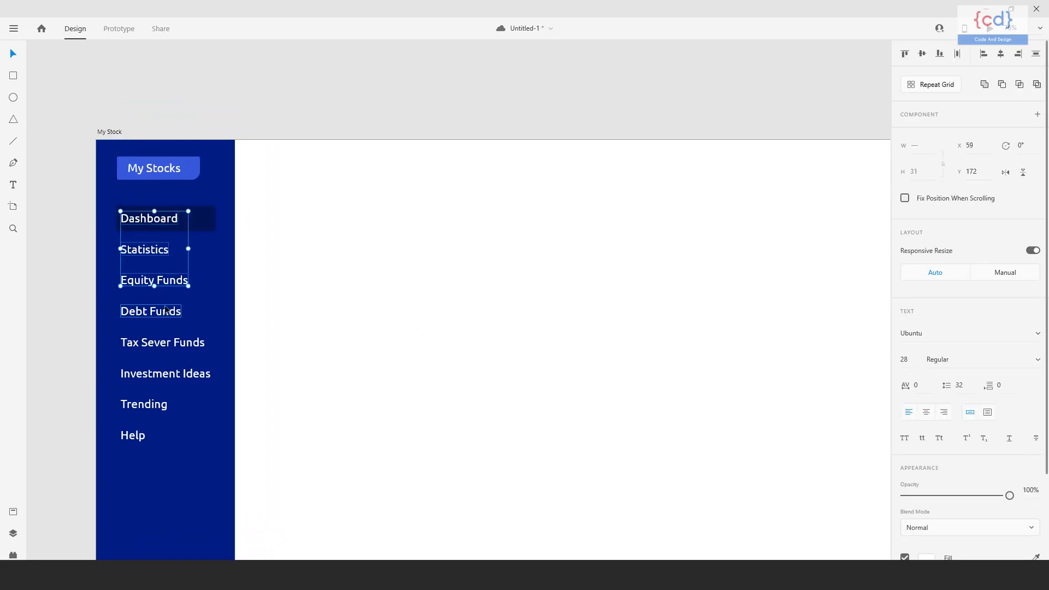
left_click(205, 226)
left_click(176, 168)
key("shift+Left")
left_click(322, 235)
Draw a horizontal header line about 1586 px wide across the white area at about Y 96.5.
left_click_drag(390, 302, 372, 255)
mouse_move(442, 272)
left_mouse_down()
mouse_move(415, 287)
mouse_move(457, 280)
left_mouse_up()
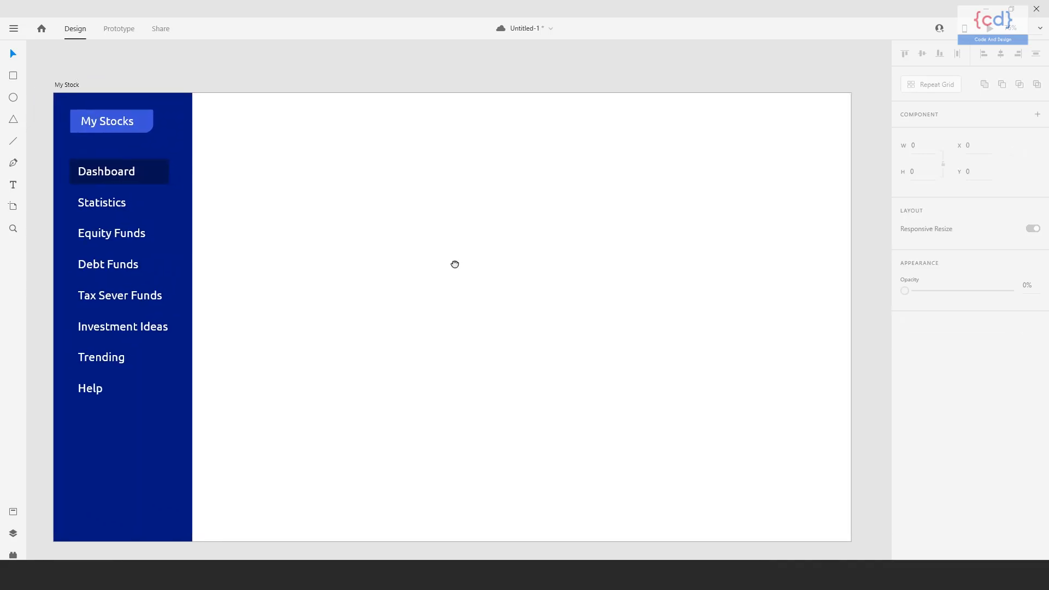
left_click(11, 141)
left_click_drag(71, 132, 855, 155)
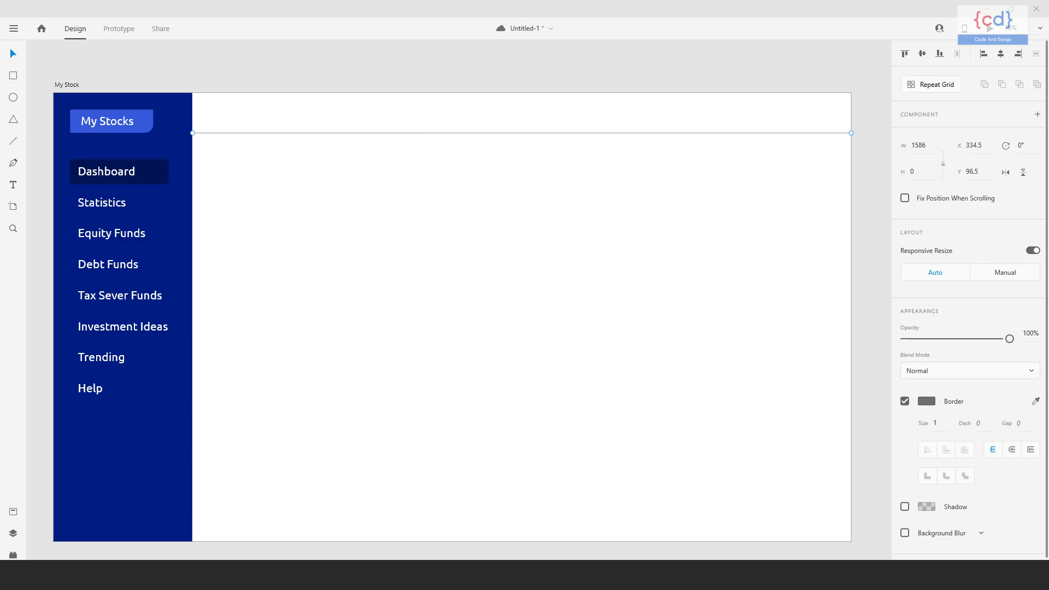
Change the header line's border color to #ddd.
left_click(929, 403)
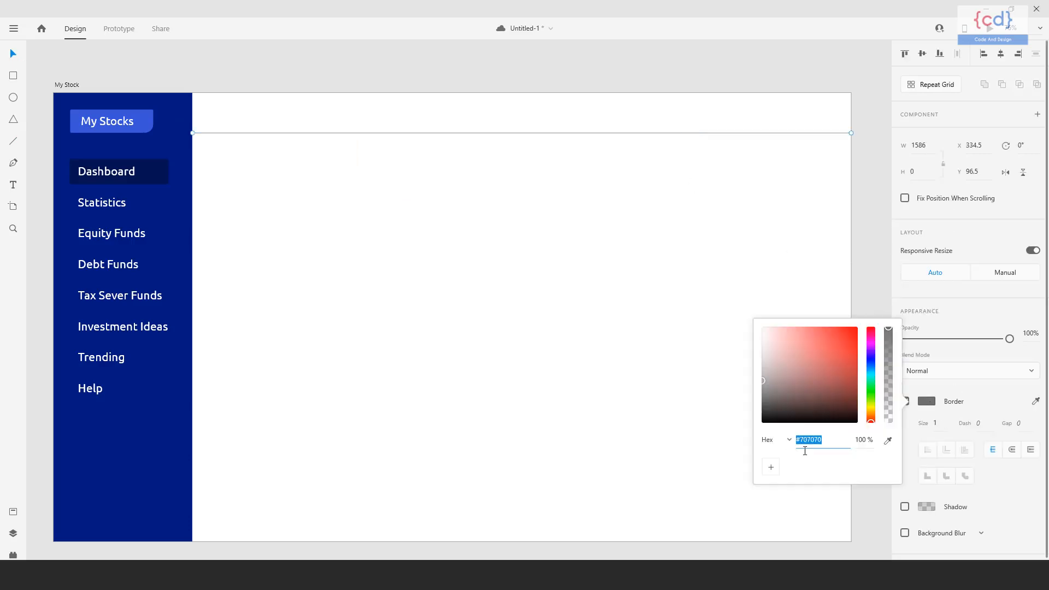
type("ddd")
key("Return")
left_click(428, 220)
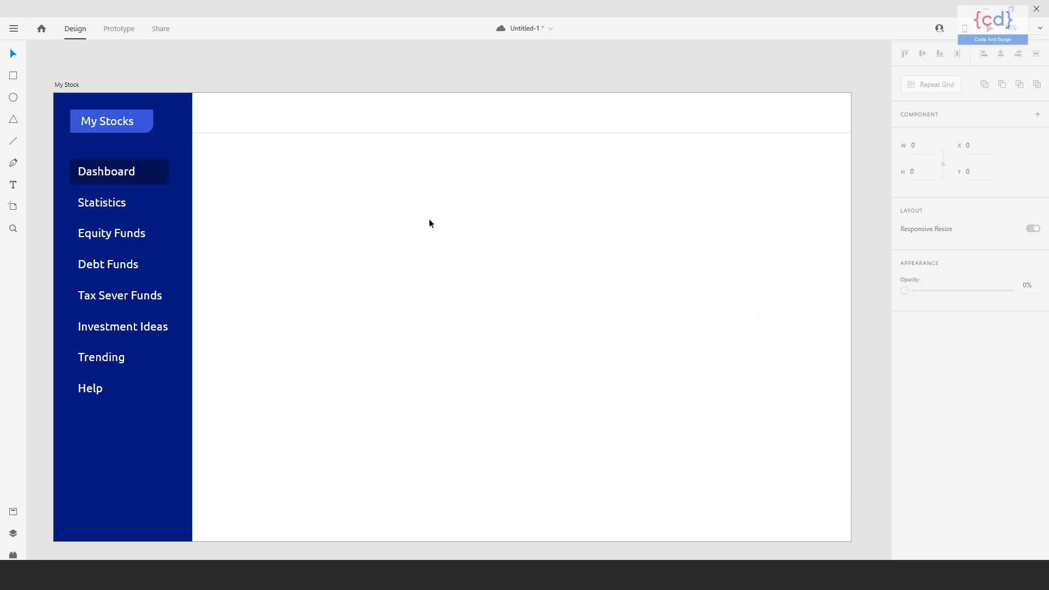
Draw a search box rectangle about 402 by 56 px in the header and set its opacity to 90%.
scroll(473, 228, "up", 1)
left_click(14, 77)
left_click_drag(219, 136, 386, 159)
key("v")
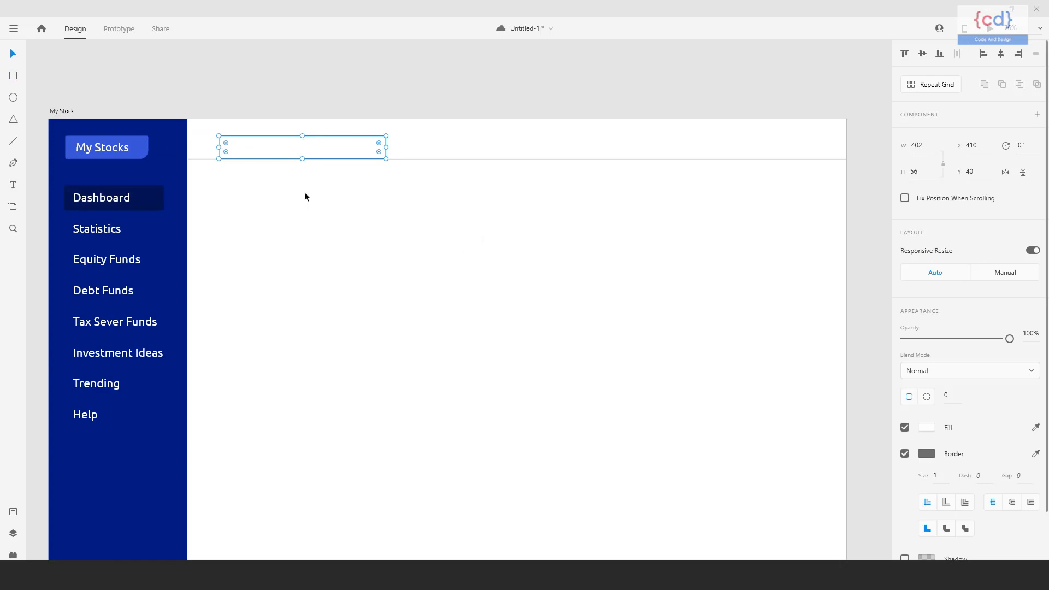
type("9")
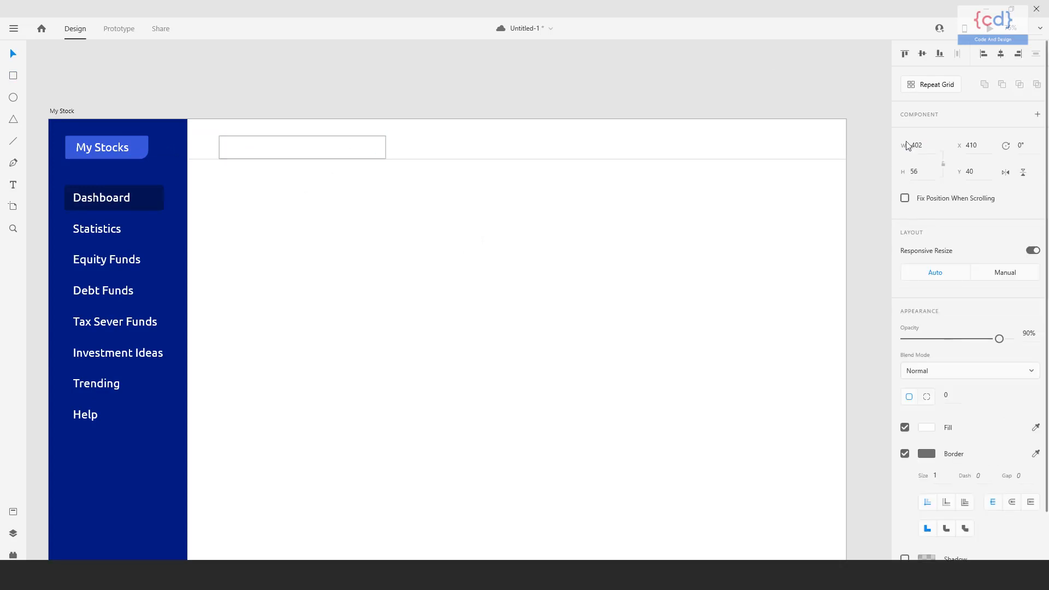
type("60")
Set the search box's height to 60 px and move it up to Y 20.
key("Return")
left_click(352, 142)
key("shift+Up")
key("shift+Up")
key("shift+Up")
key("shift+Down")
left_click(352, 145)
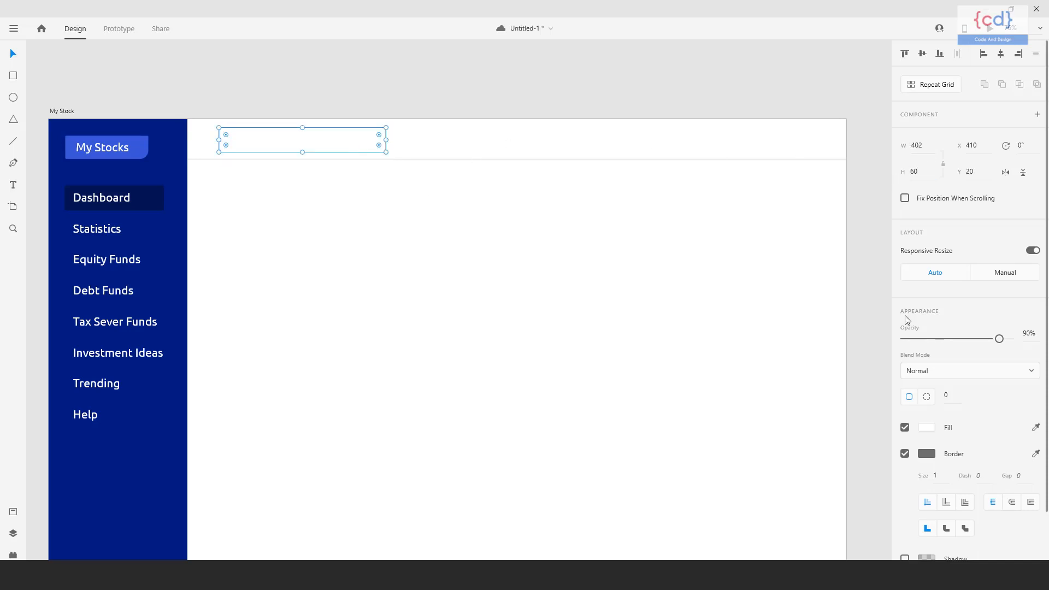
Round the search box's corners to a radius of 6.
left_click(949, 395)
type("6")
left_click(525, 376)
Move the search box horizontally to X 384, just beside the sidebar.
left_click(360, 133)
key("shift+Left")
key("shift+Left")
key("shift+Left")
key("shift+Left")
key("shift+Left")
key("shift+Left")
key("shift+Left")
key("shift+Left")
key("Right")
key("Right")
key("Right")
key("Right")
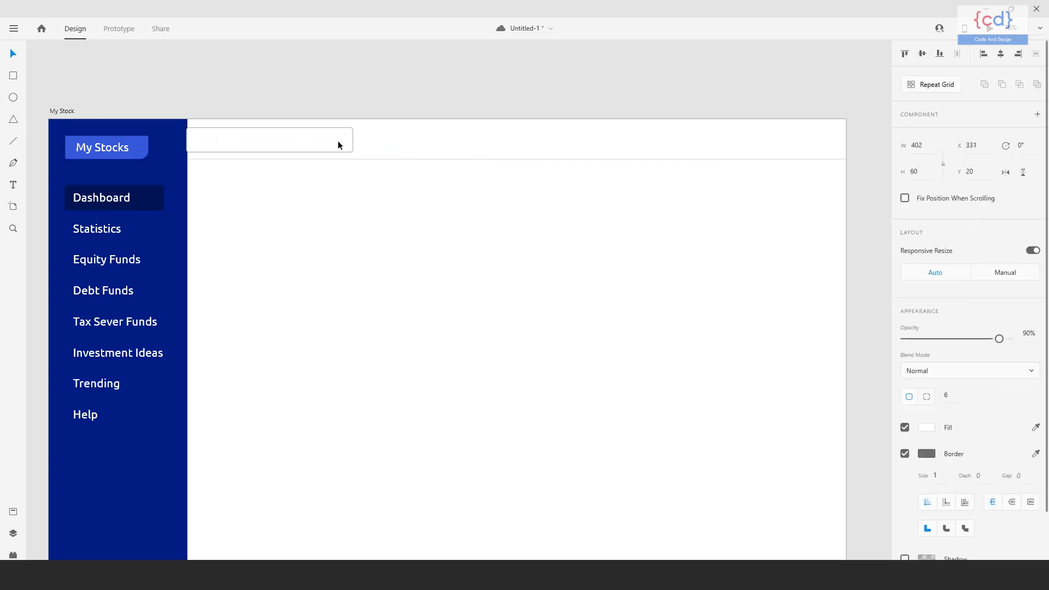
key("shift+Right")
key("shift+Right")
key("shift+Right")
key("shift+Right")
key("shift+Right")
Set the search box's width to 490 px.
left_click_drag(387, 289, 396, 300)
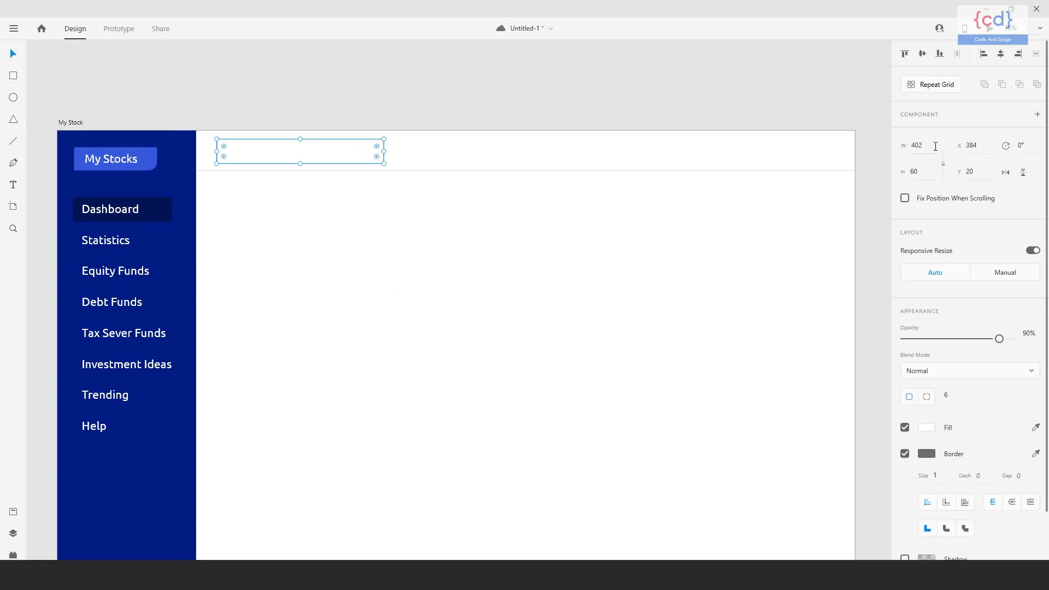
key("ctrl+l")
key("ctrl+l")
left_click(903, 148)
type("490")
key("Return")
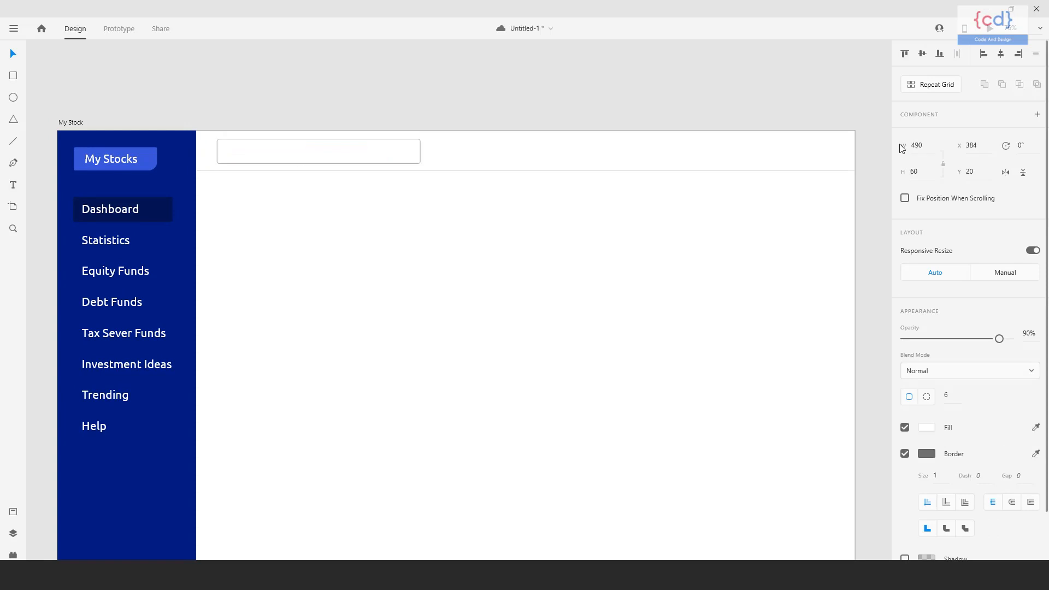
Move the header line down to Y 116.5 and the search box down to Y 29.
left_click_drag(480, 296, 452, 271)
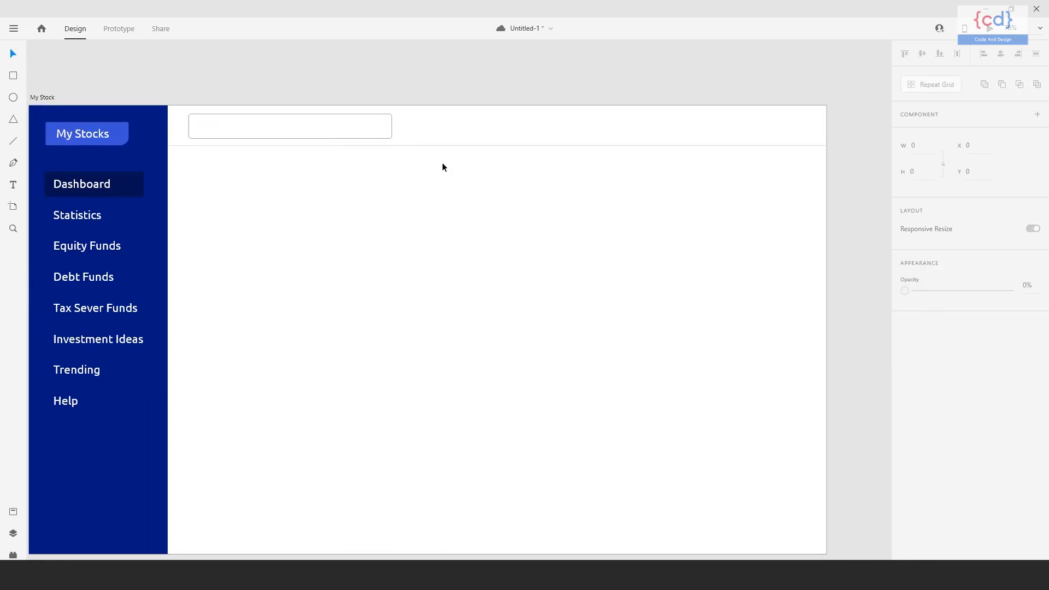
left_click(445, 146)
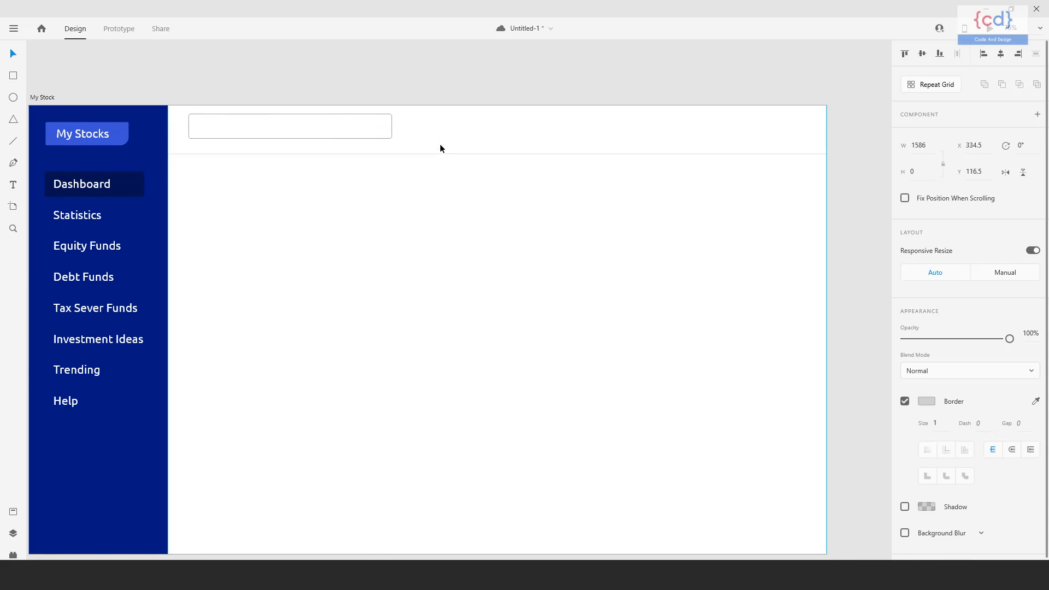
left_click(362, 137)
left_click_drag(389, 278, 444, 282)
left_click(397, 137)
left_click_drag(393, 243, 400, 246)
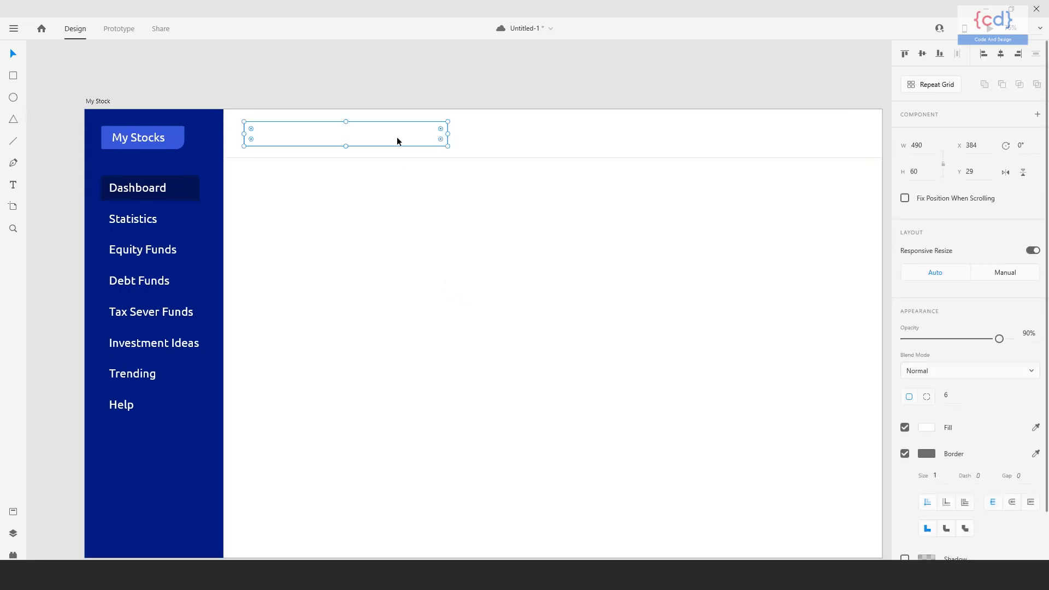
Add a "Search" text label in the white area below the header and set its fill to #666666.
left_click(14, 187)
left_click(324, 212)
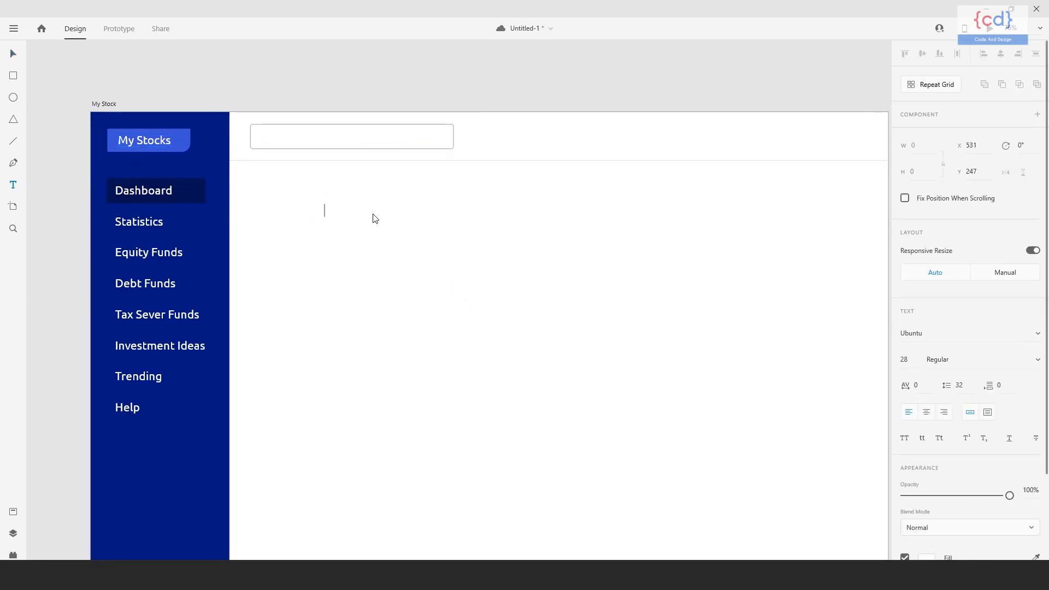
key("ctrl+a")
scroll(927, 473, "down", 3)
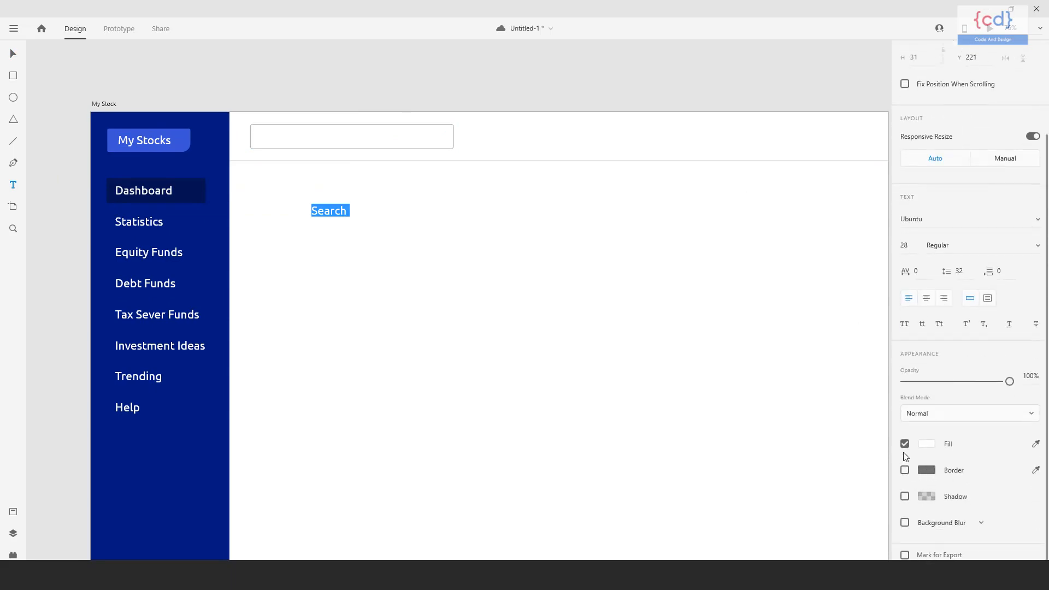
left_click(928, 445)
type("666666")
key("Return")
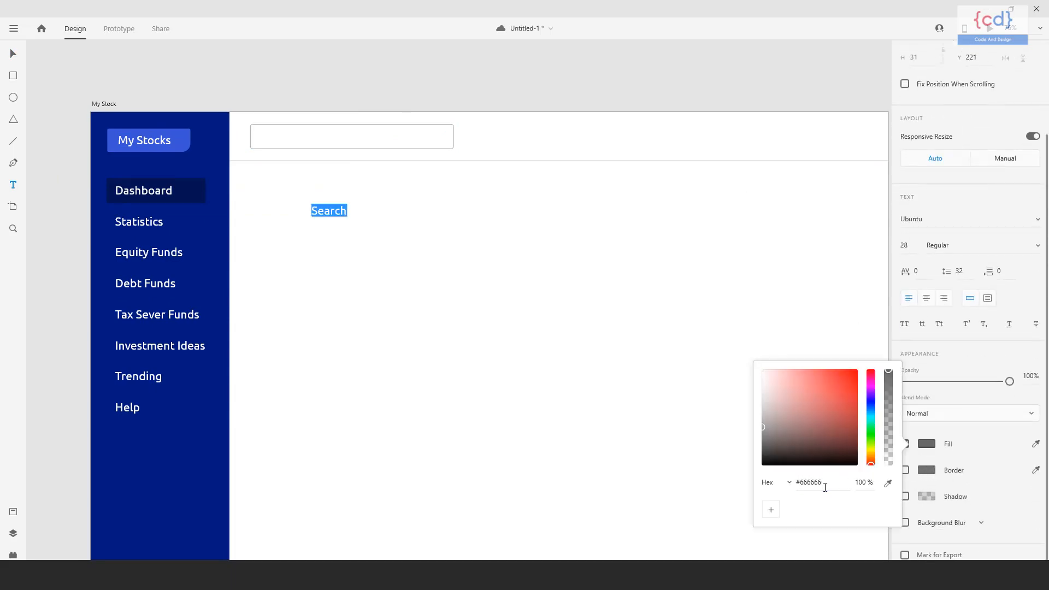
Move the "Search" label inside the header search box and set its fill to #A2A2A2.
left_click(13, 54)
left_click_drag(341, 214, 303, 142)
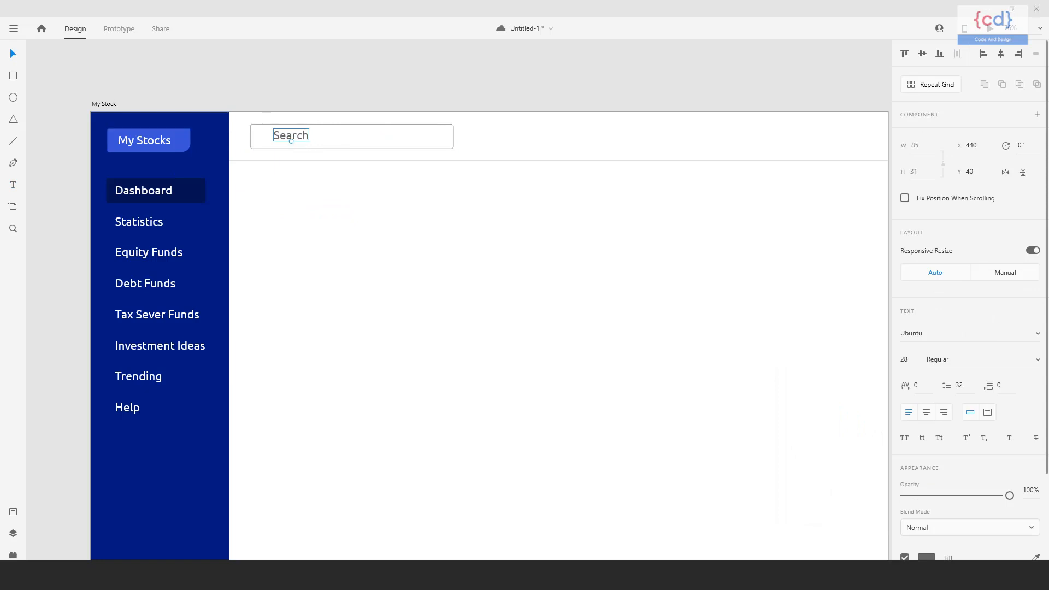
left_click(539, 241)
left_click(297, 135)
left_click(927, 557)
type("999999")
key("Return")
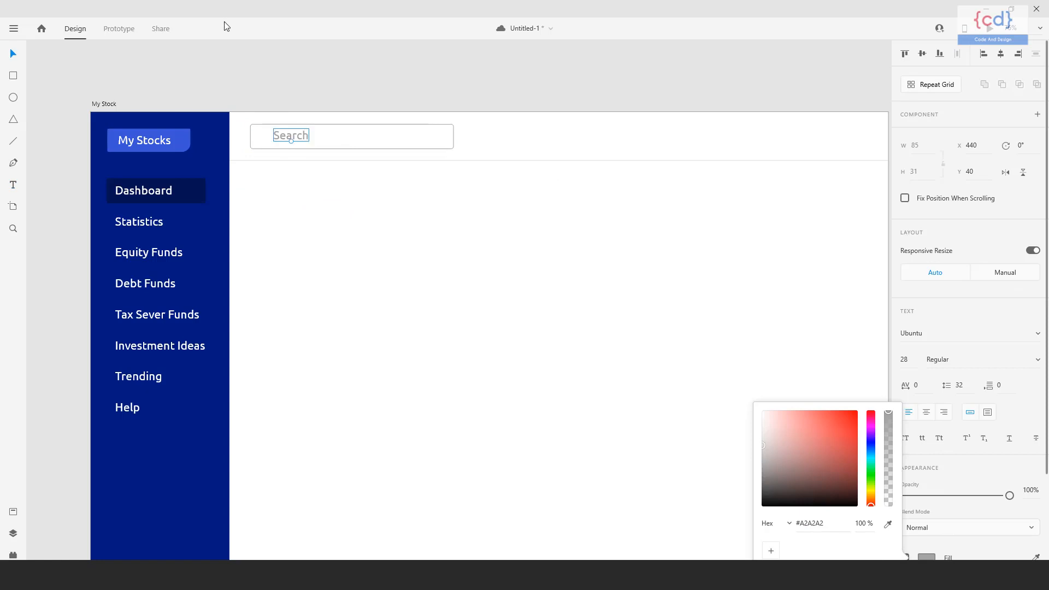
Shift the "Search" label slightly away from the sidebar and centre it vertically in the search box.
left_click(227, 52)
left_click(298, 135)
left_click_drag(297, 135, 301, 137)
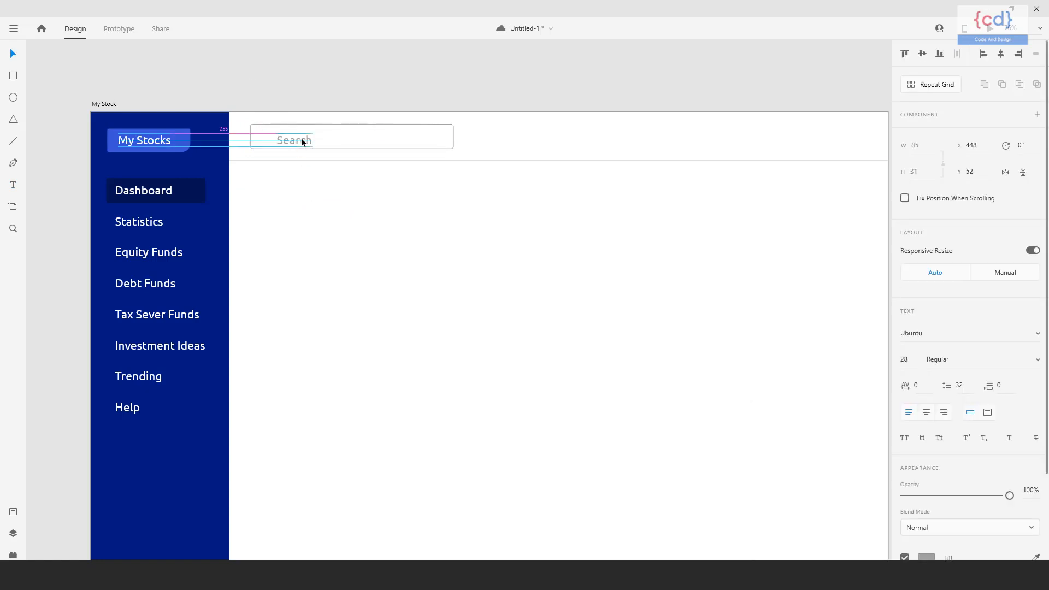
left_click(389, 274)
Search the Icons 4 Design plugin for "search" and insert the Feather search icon.
left_click(13, 555)
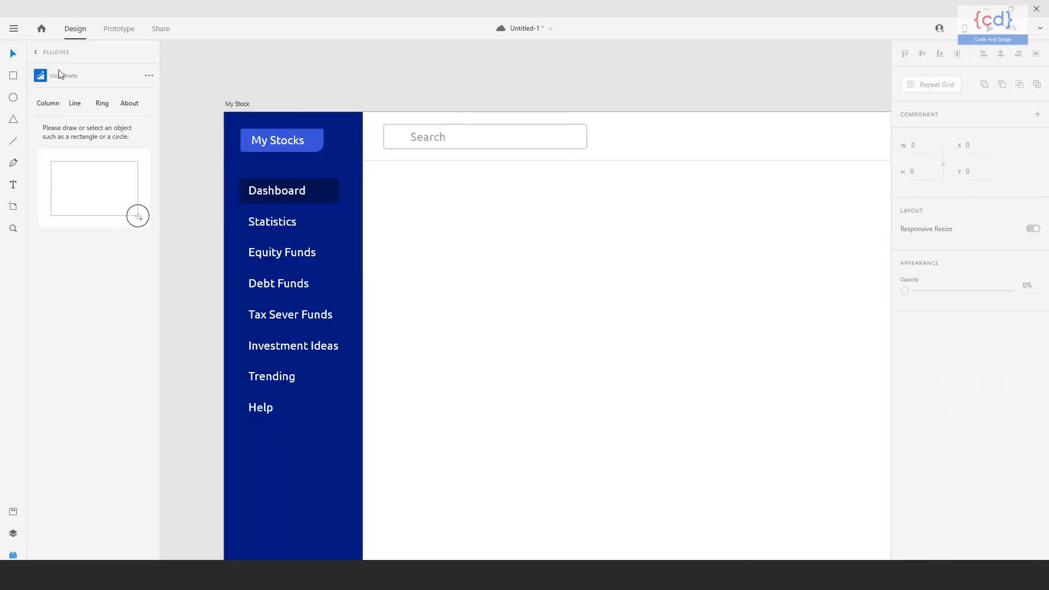
left_click(85, 77)
left_click(70, 110)
type("search")
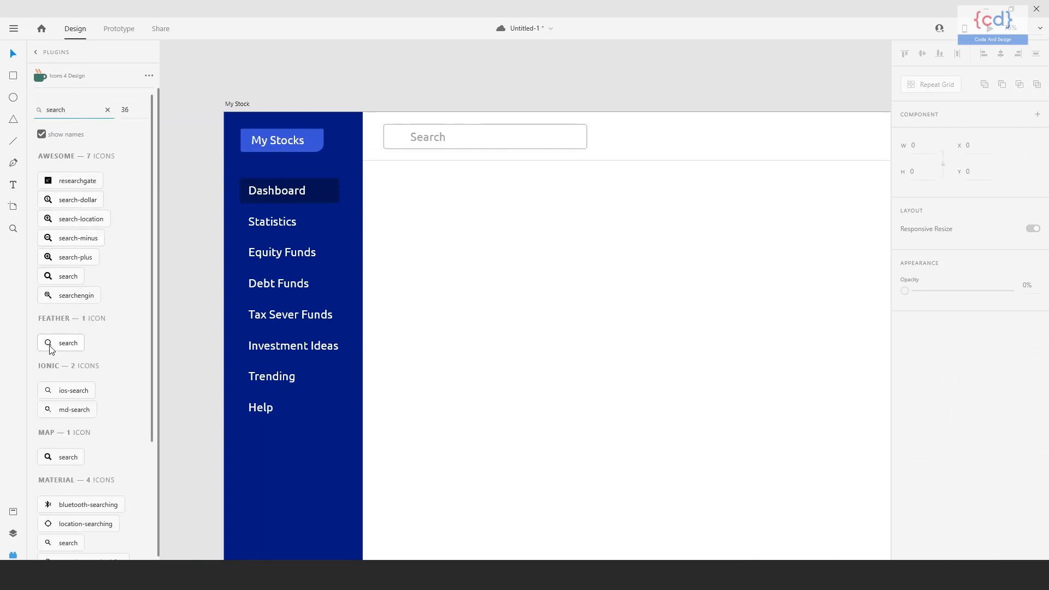
left_click(50, 349)
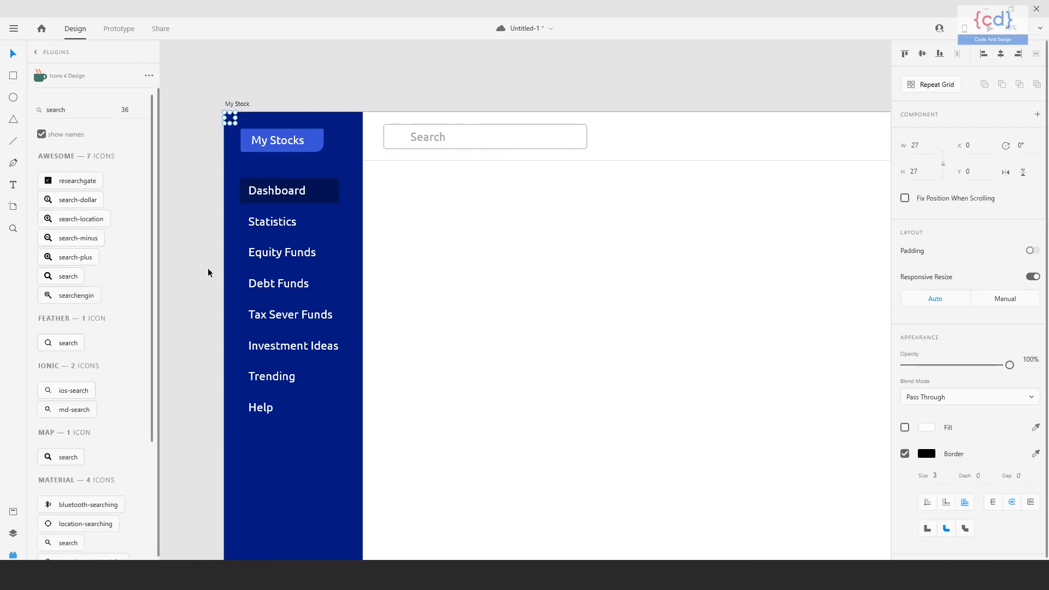
Place the search icon inside the search box in front of the "Search" label, at X 407, Y 46.
key("ctrl+plus")
left_click(13, 554)
left_click_drag(400, 215, 600, 462)
left_click_drag(142, 194, 469, 231)
left_click(484, 271)
left_click_drag(492, 282, 441, 276)
left_click(418, 225)
key("Left")
key("Left")
key("Left")
key("Left")
key("Left")
key("Left")
key("shift+Right")
key("shift+Right")
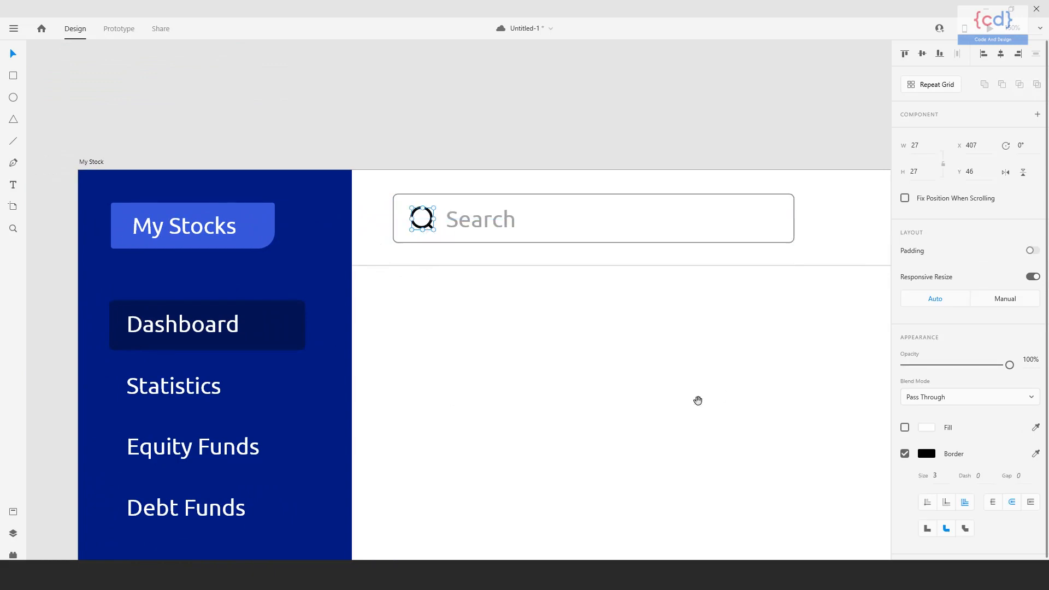
Recolor the search icon's border to the same light gray as the "Search" label.
left_click_drag(681, 403, 616, 372)
left_click(928, 454)
type("a0a0a0")
key("Return")
Change the font of the "Search" label to Open Sans.
left_click(394, 195)
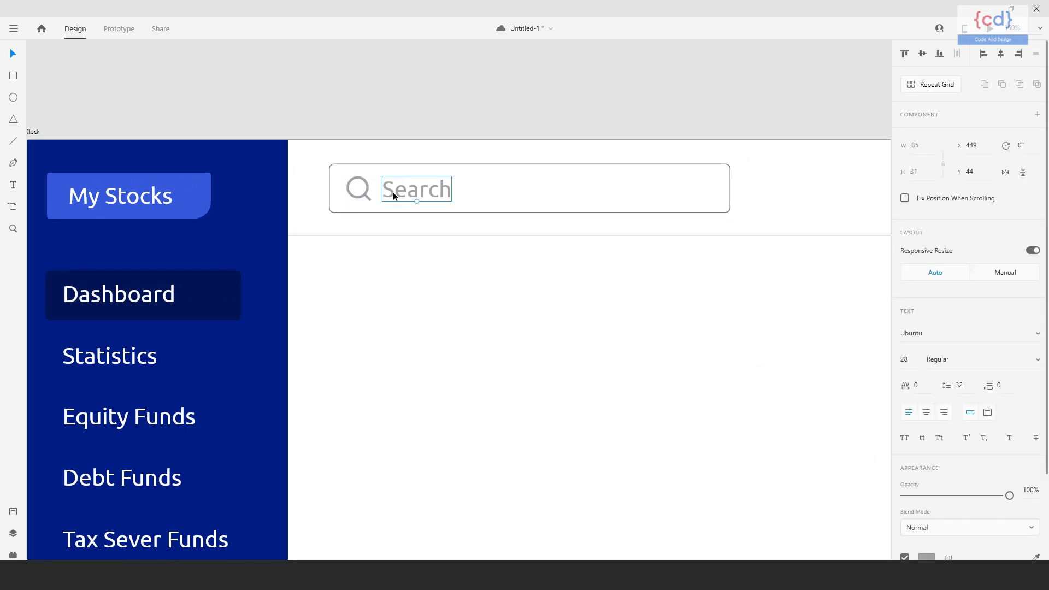
left_click_drag(486, 304, 450, 305)
left_click(450, 305)
left_click_drag(546, 325, 492, 307)
key("ctrl+minus")
left_click_drag(634, 354, 503, 328)
left_click(936, 334)
type("Open")
key("Return")
left_click(417, 349)
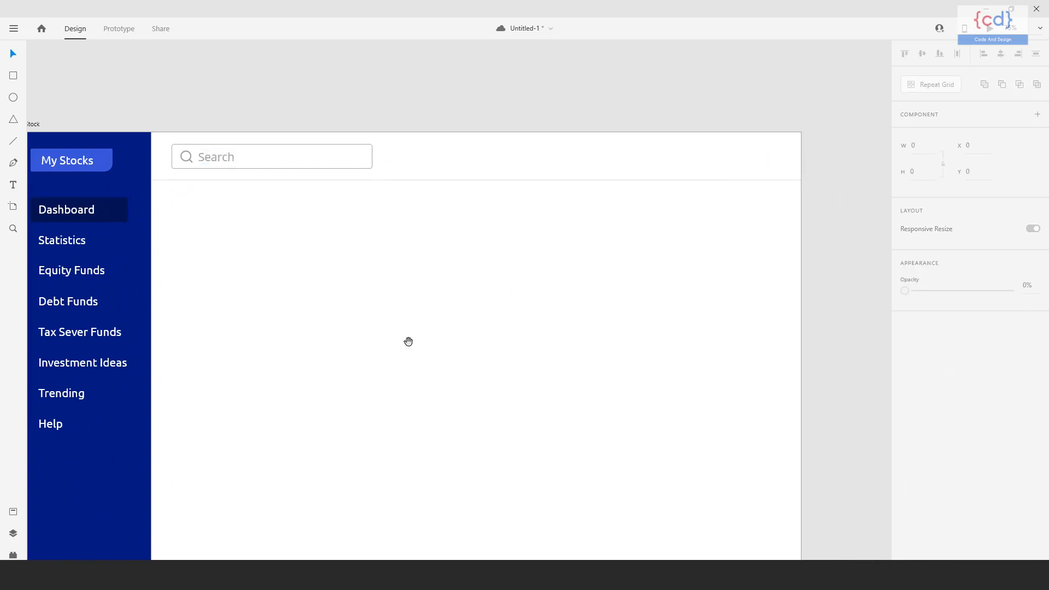
Search the Icons 4 Design plugin for "menu" and insert the Feather menu icon.
left_click_drag(577, 345, 556, 316)
left_click_drag(616, 328, 569, 315)
left_click(12, 556)
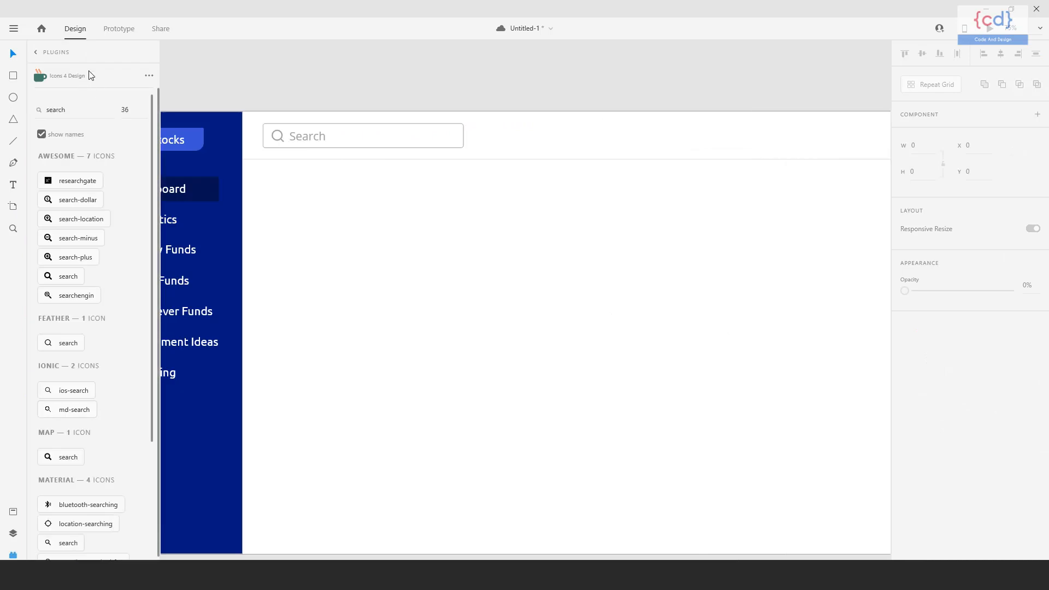
left_click_drag(43, 110, 99, 110)
type("men")
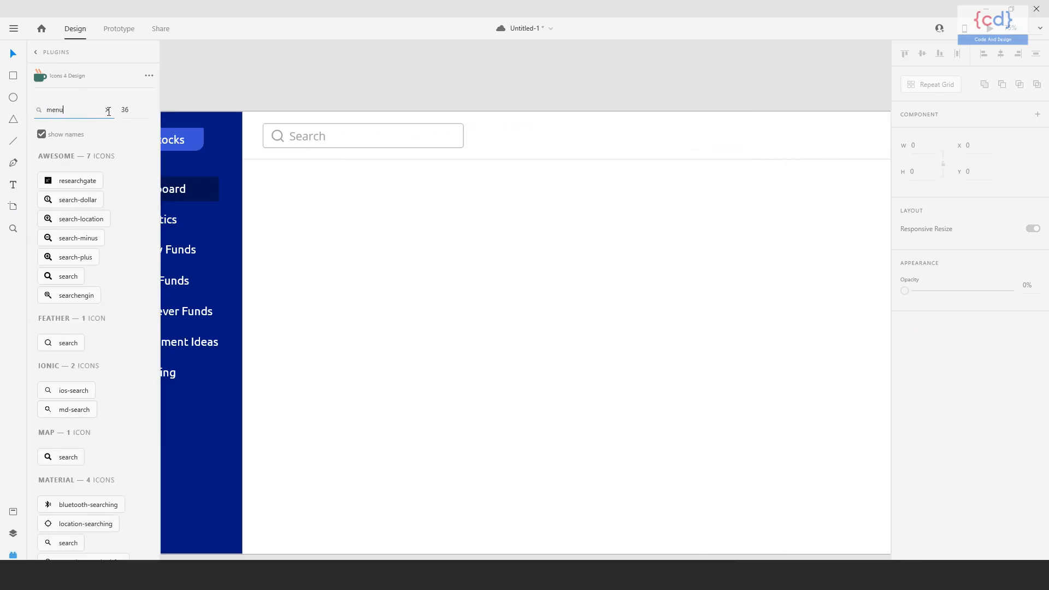
type("u")
left_click(49, 182)
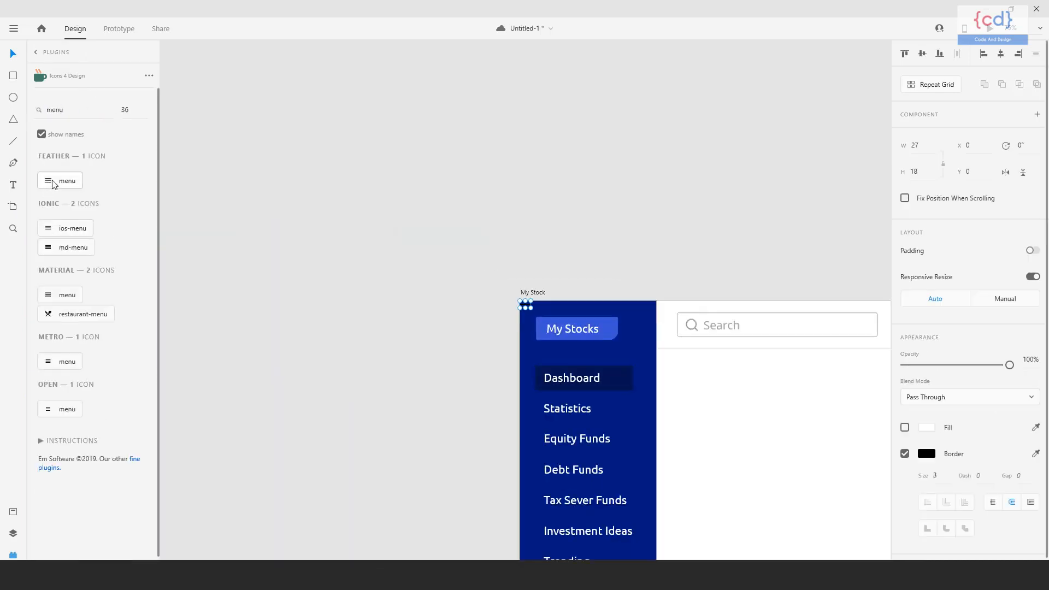
Place the menu icon at the far end of the header, opposite the search box and vertically aligned with it.
left_click_drag(528, 307, 829, 260)
left_click(702, 303)
key("shift+Left")
key("shift+Left")
key("shift+Left")
key("shift+Left")
key("shift+Left")
left_click(815, 344)
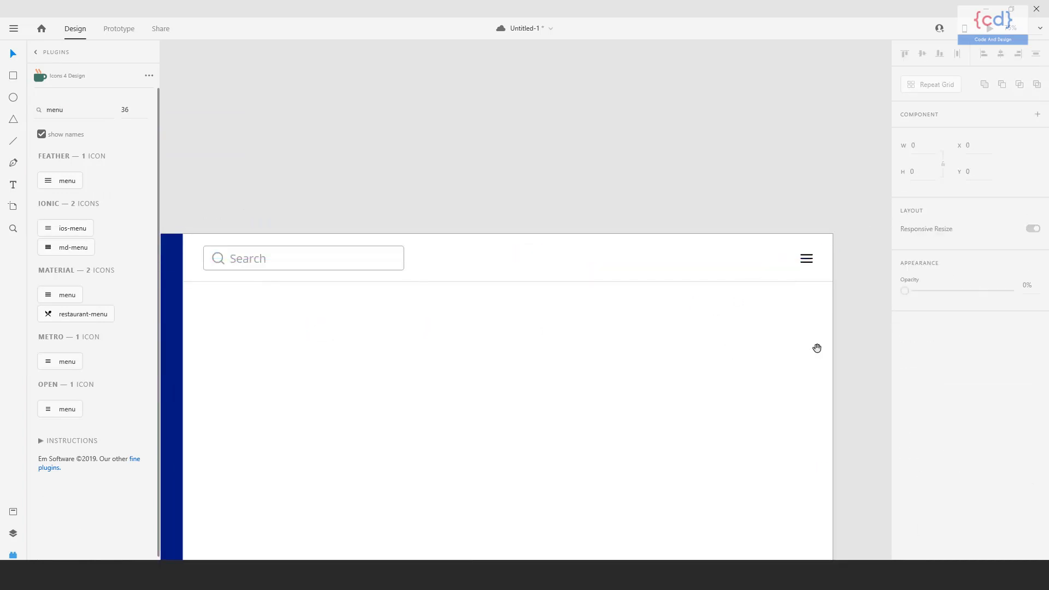
Find the Feather settings icon in the plugin, insert it and place it in the header just before the menu icon.
left_click_drag(814, 346, 756, 311)
double_click(55, 111)
type("setti")
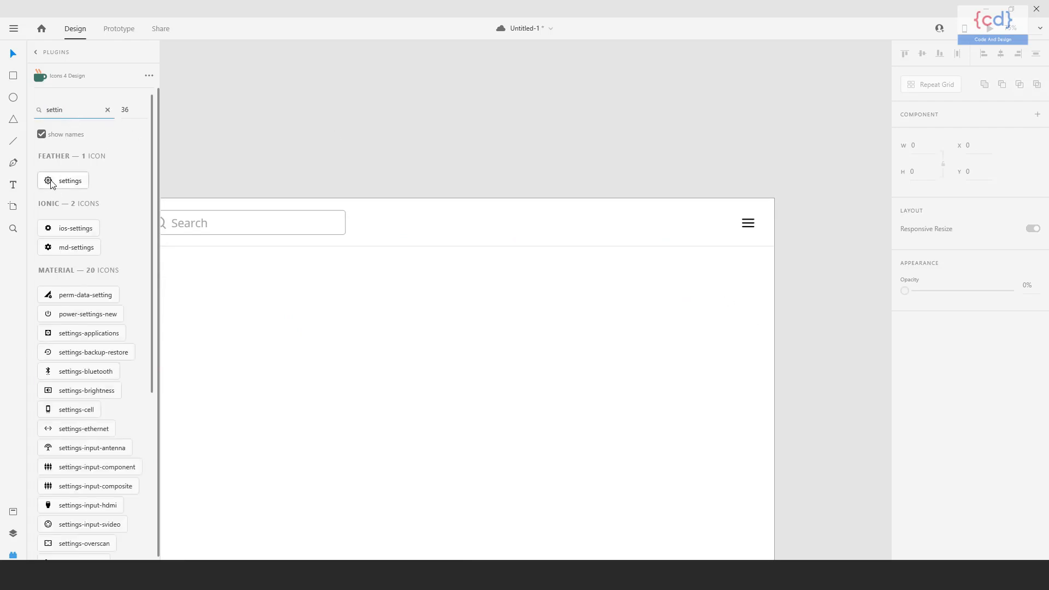
left_click(51, 182)
left_click_drag(845, 429, 830, 246)
Search the icon plugin for "env", insert the Awesome envelope icon and place it in the header before the settings icon.
left_click_drag(46, 110, 63, 113)
type("mess")
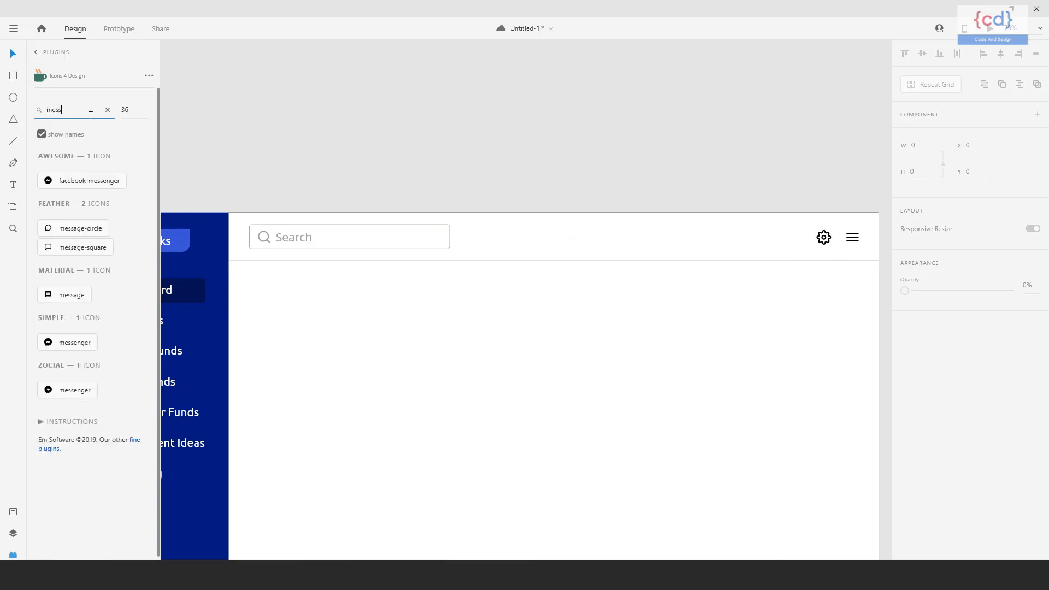
double_click(53, 110)
type("env")
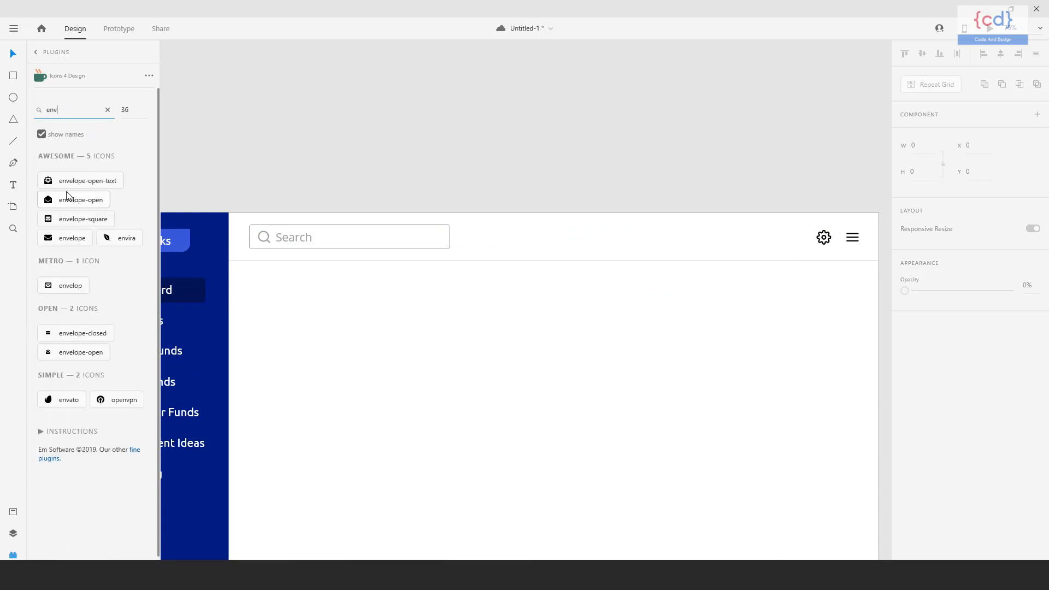
left_click(49, 244)
left_click_drag(175, 241, 600, 326)
left_click_drag(527, 305, 756, 274)
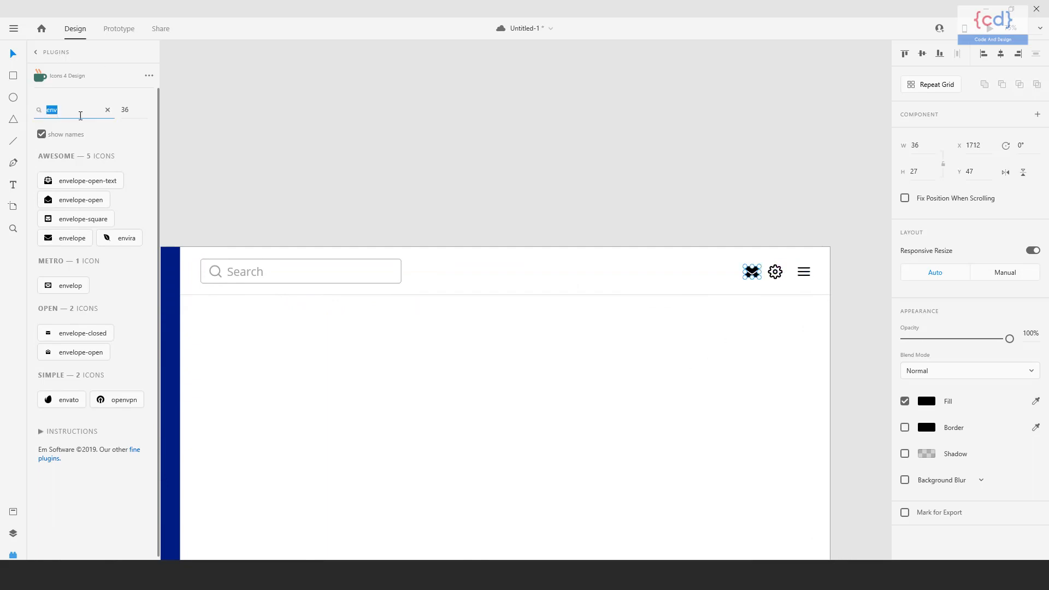
Search the icon plugin for "noti" and insert the ios-notifications-outline bell icon into the header.
left_click(94, 115)
type("noti")
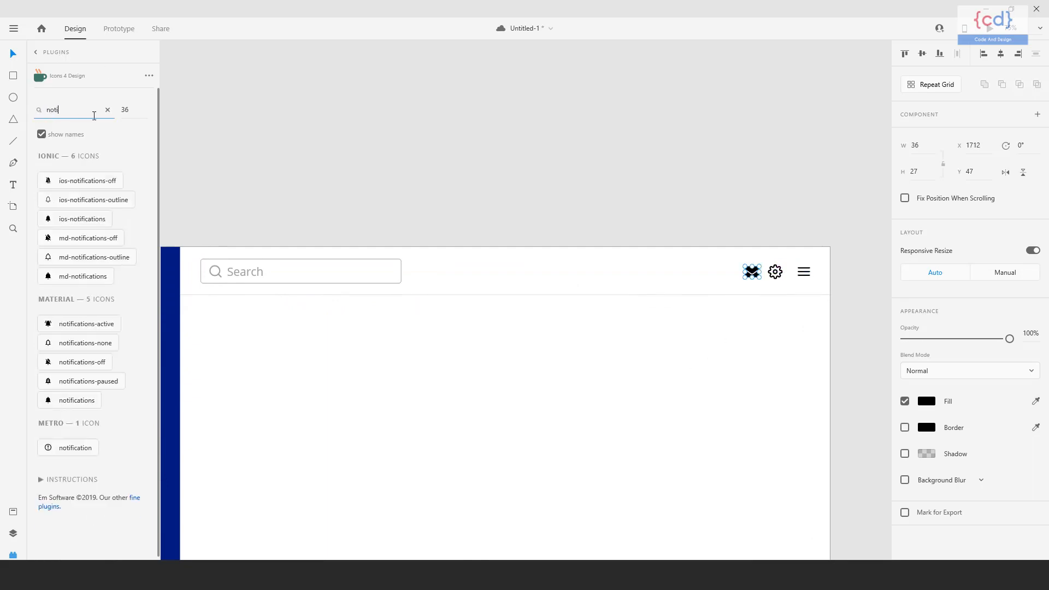
left_click(49, 205)
left_click_drag(258, 350, 417, 354)
left_click(50, 203)
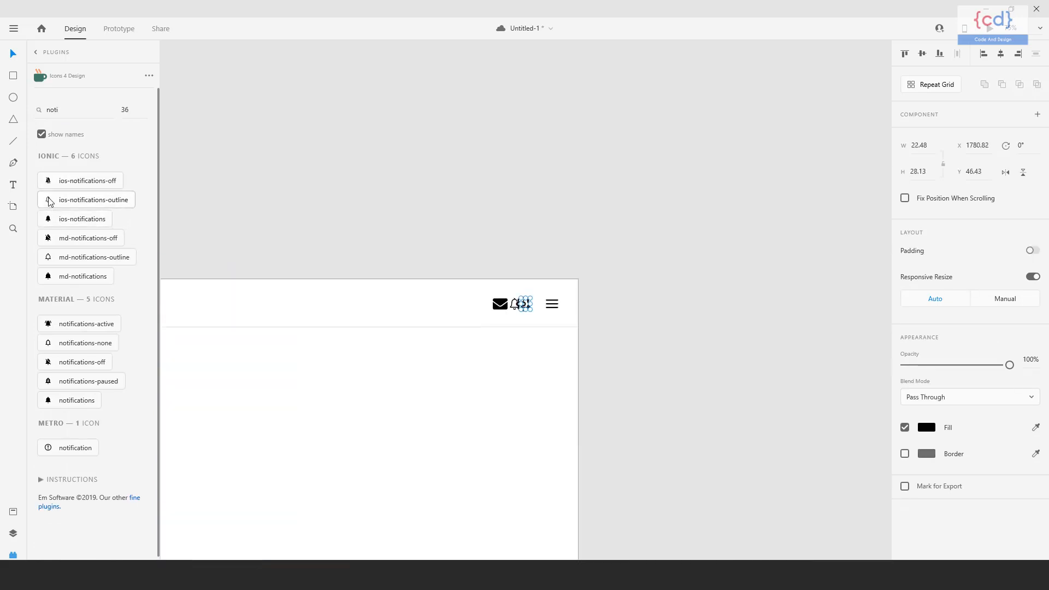
Delete the duplicate bell icon and arrange the header icons in the order bell, envelope, settings, menu.
left_click_drag(525, 306, 464, 315)
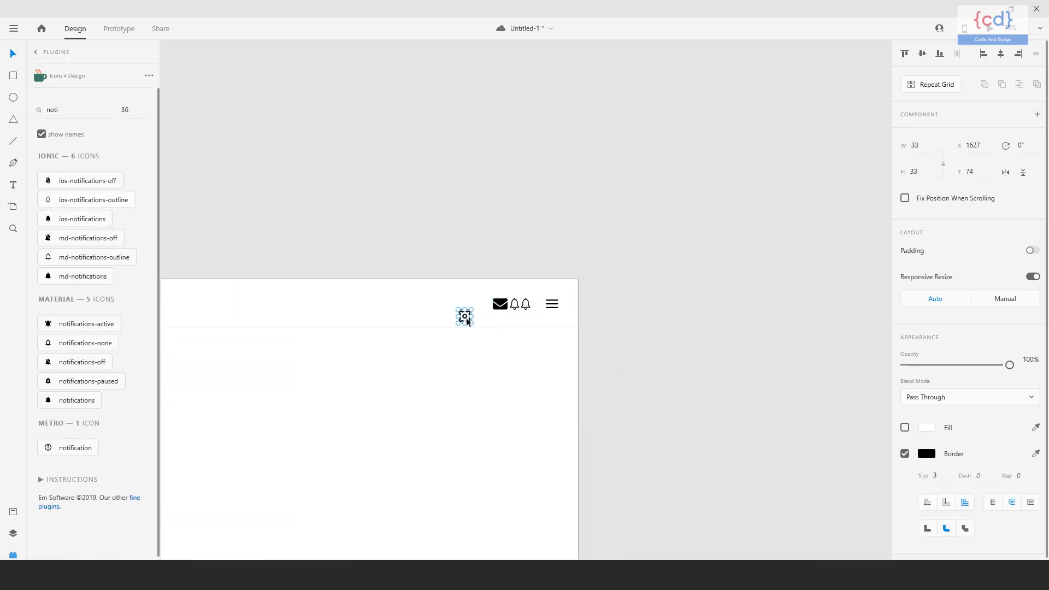
key("Delete")
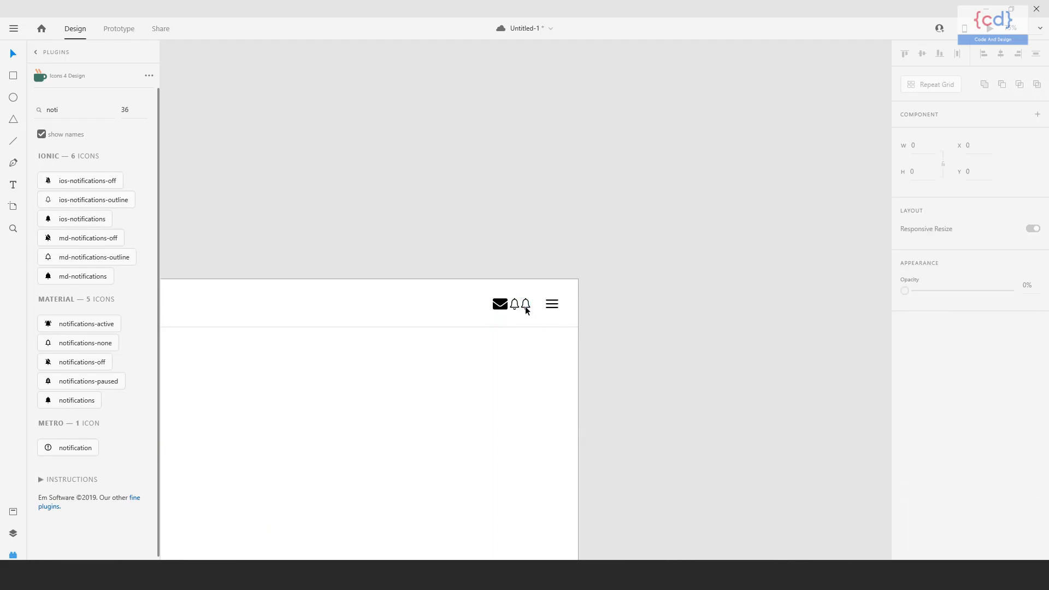
left_click(526, 311)
left_click(512, 340)
left_click_drag(511, 340, 518, 295)
left_click(565, 296)
key("Delete")
left_click(546, 330)
left_click_drag(557, 350, 556, 330)
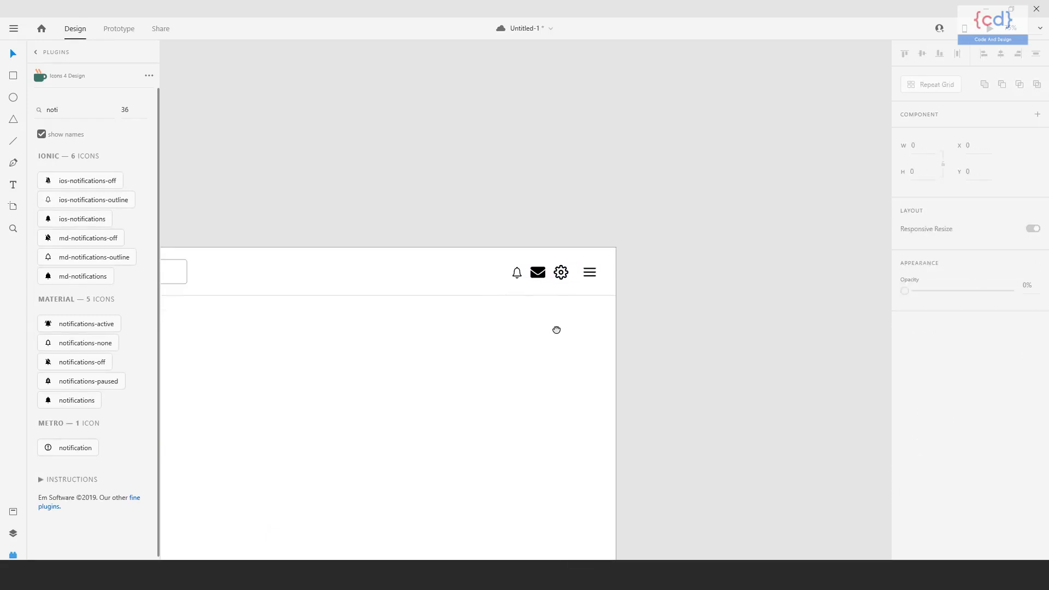
Select the bell, envelope, settings and menu icons and scale them up slightly together.
left_click(520, 276)
left_click(539, 276, "shift")
left_click(562, 273, "shift")
left_click(593, 276, "shift")
left_click_drag(597, 280, 604, 286)
Nudge the enlarged header icons horizontally to open gaps between them.
key("shift+Right")
key("shift+Right")
key("shift+Right")
key("shift+Right")
key("shift+Left")
key("Right")
key("Right")
key("Right")
key("Right")
key("shift+Left")
key("shift+Left")
key("shift+Left")
key("shift+Left")
key("shift+Left")
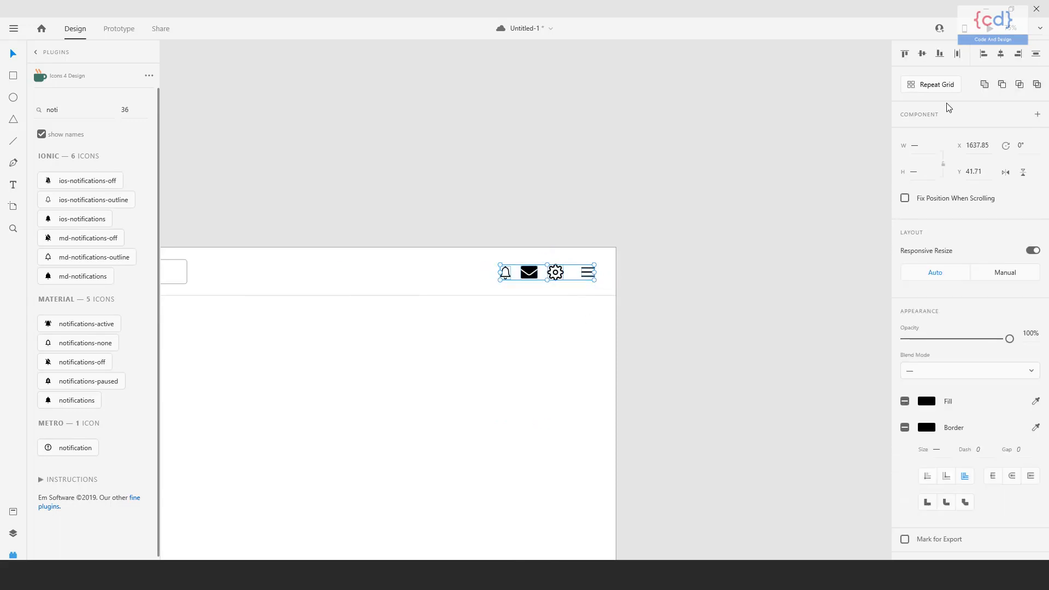
Distribute the four header icons evenly in the horizontal direction.
left_click(957, 55)
left_click(644, 357)
left_click_drag(641, 358, 675, 345)
left_click(538, 261)
key("shift+Left")
key("shift+Left")
left_click_drag(506, 249, 632, 266)
left_click(957, 54)
Turn off the envelope icon's fill and give it a border outline instead.
scroll(541, 279, "right", 1)
left_click(543, 263)
key("Delete")
left_click(905, 427)
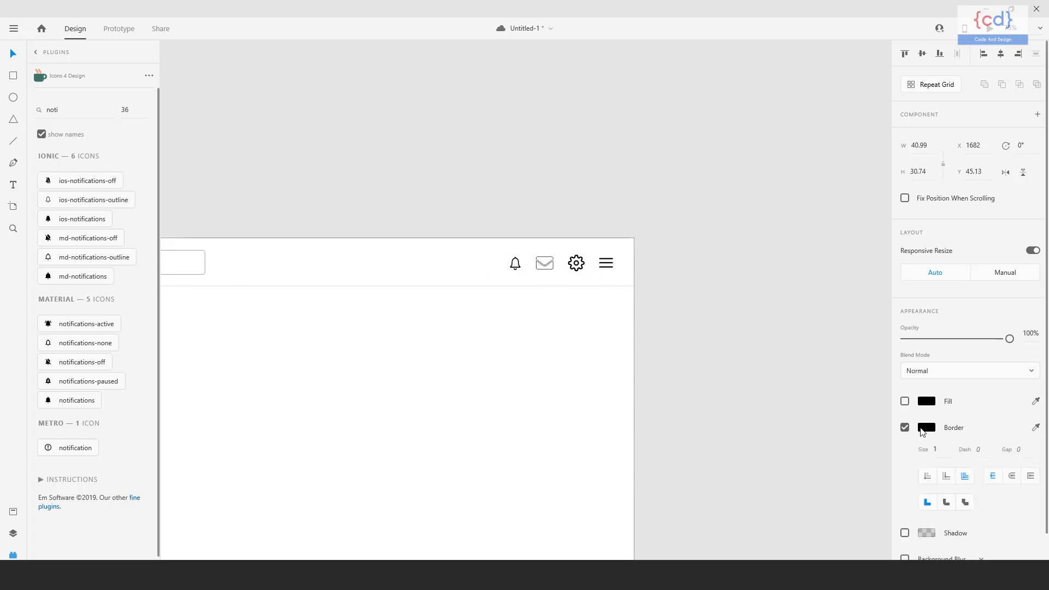
Try toggling the fill of the settings icon.
left_click(517, 270)
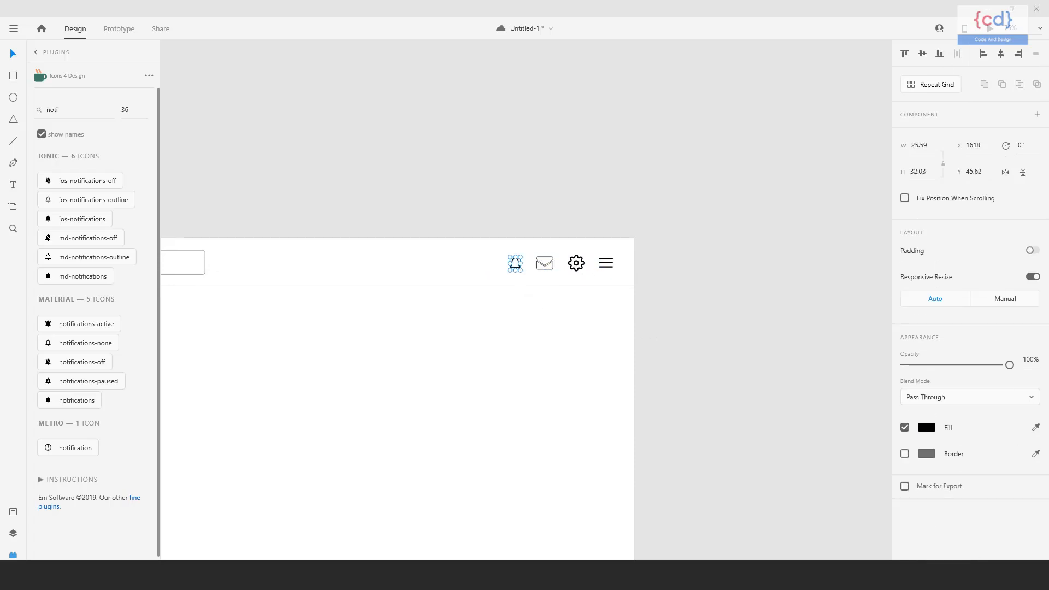
left_click(513, 396)
left_click(517, 271)
left_click(576, 263, "shift")
left_click(905, 429)
left_click(905, 429)
left_click(596, 391)
key("ctrl+z")
left_click(521, 287)
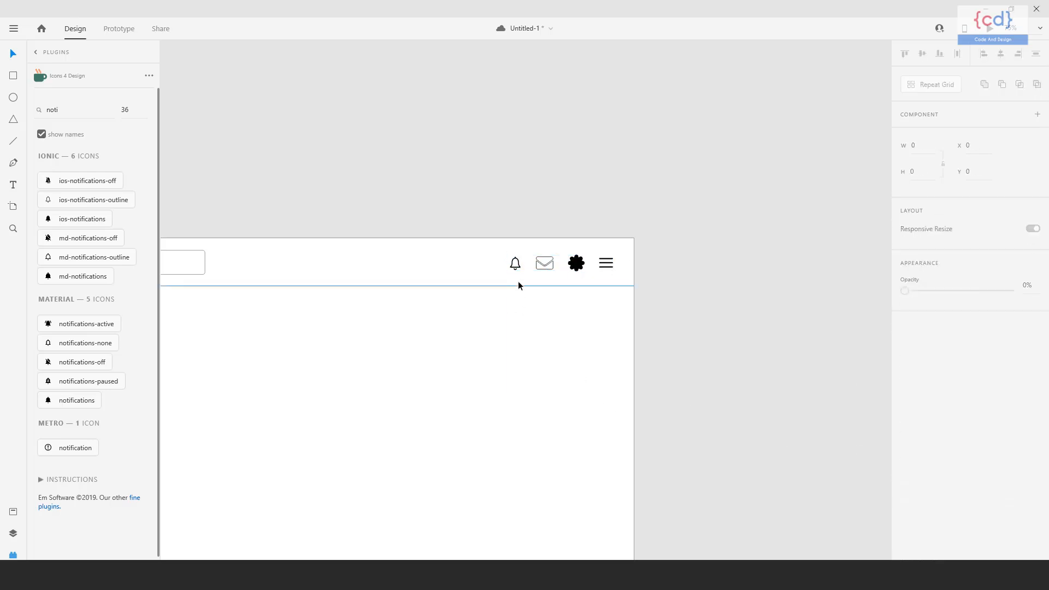
Set the bell icon's fill color to #7D7D7D.
left_click(517, 267)
left_click(927, 427)
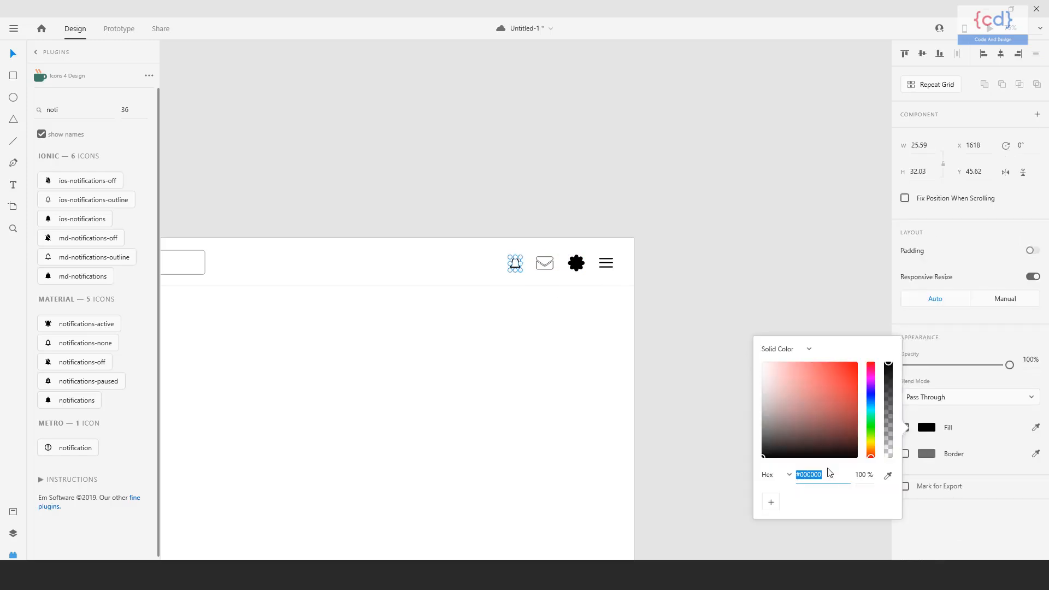
type("707070")
key("Return")
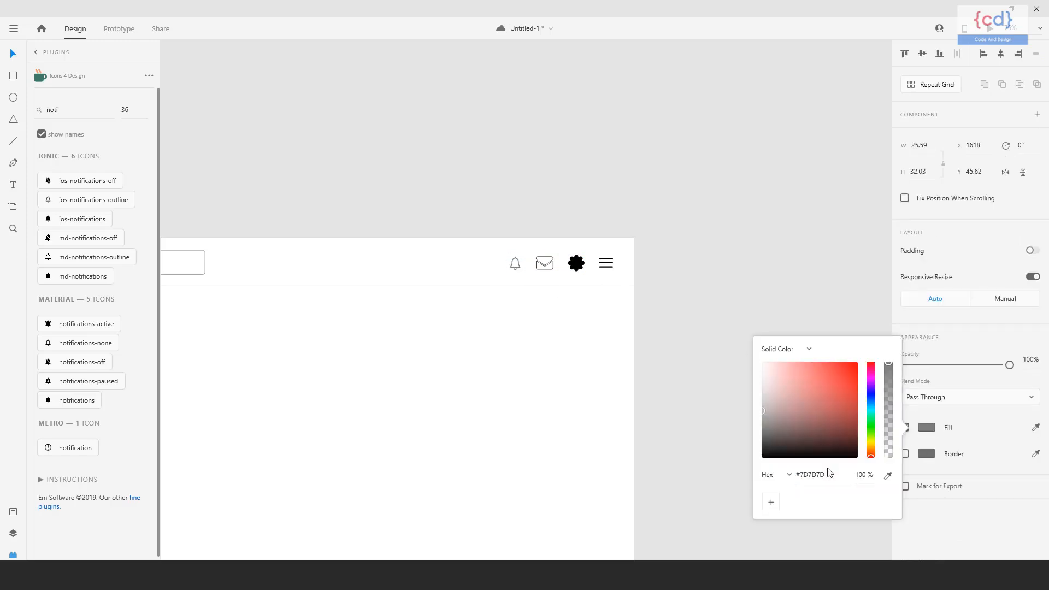
Remove the settings icon's fill and set its border color to #7D7D7D.
left_click(583, 272)
left_click(580, 267)
left_click(905, 428)
left_click(927, 454)
type("707070")
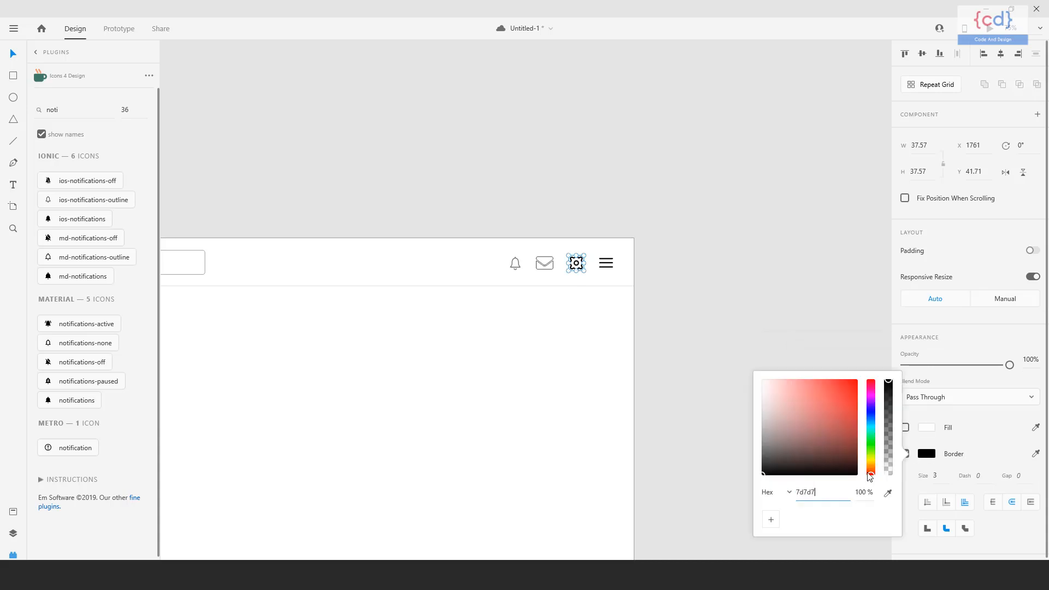
key("Return")
Ungroup the menu icon and set its border color to #7D7D7D.
left_click(608, 266)
right_click(609, 267)
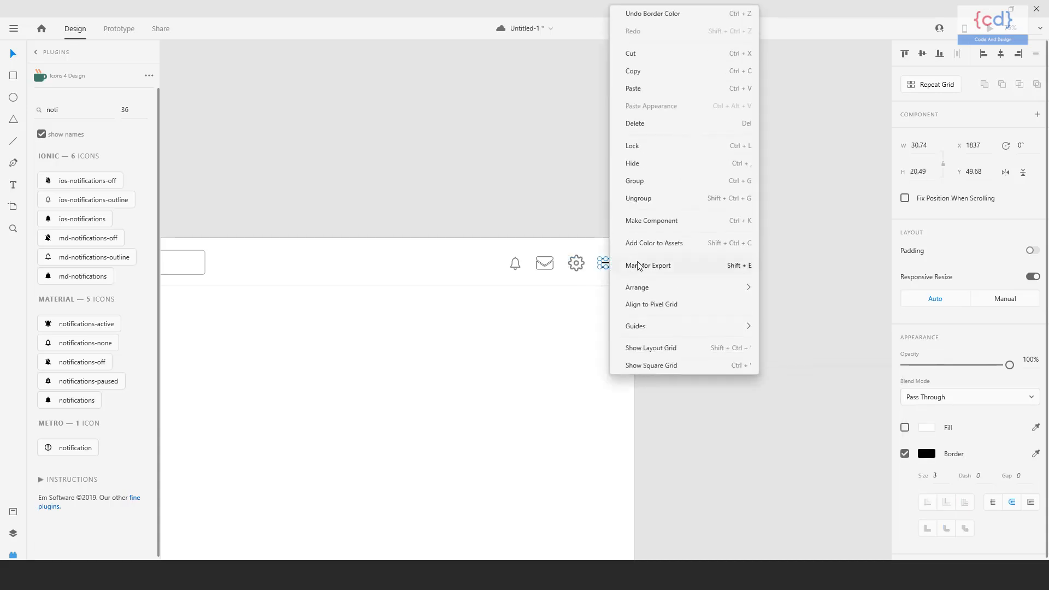
left_click(644, 197)
left_click(927, 453)
type("7d7d7d")
key("Return")
Draw a circle about 60 px across in the header and place it before the bell icon at about X 1505, Y 29.
left_click(509, 409)
left_click_drag(508, 408, 715, 379)
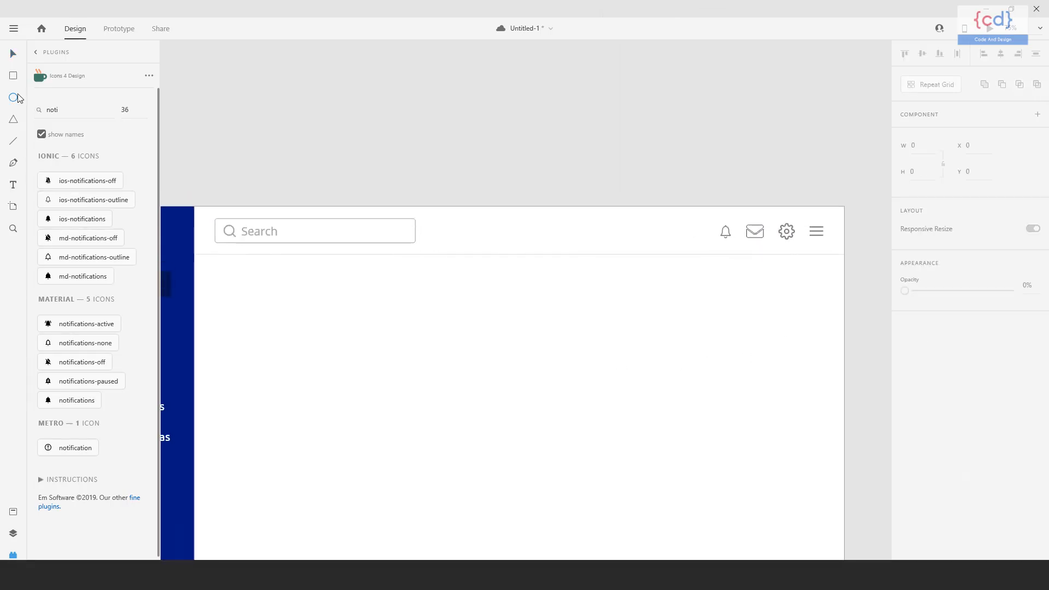
left_click_drag(686, 231, 700, 243)
left_click(13, 55)
left_click(692, 336)
left_click_drag(692, 336, 583, 326)
left_click_drag(586, 227, 587, 228)
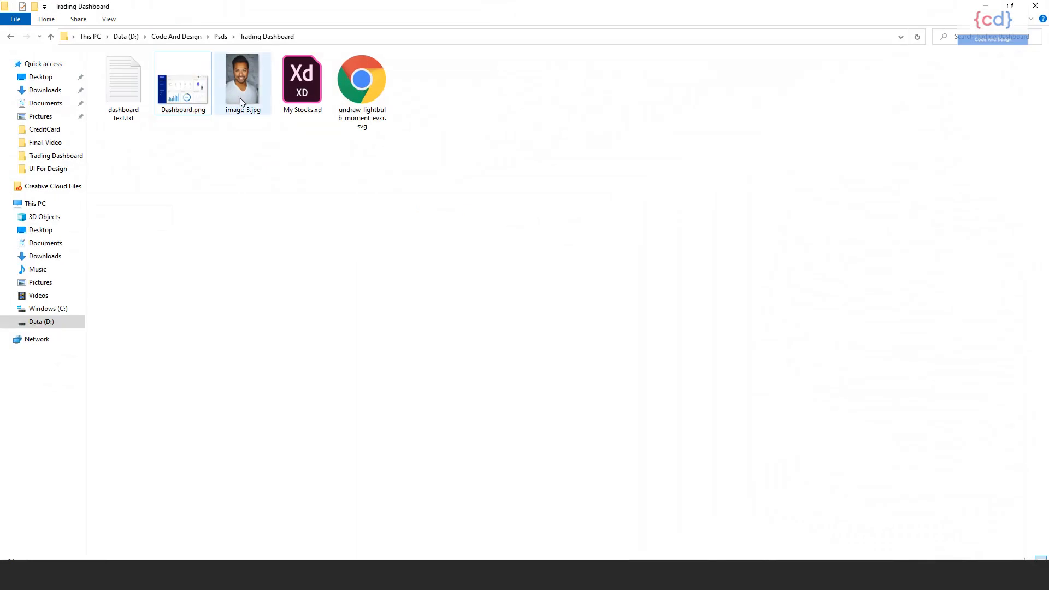
Import a portrait photo into the header circle as its image fill.
left_click_drag(241, 97, 447, 232)
right_click(447, 230)
key("Escape")
right_click(445, 219)
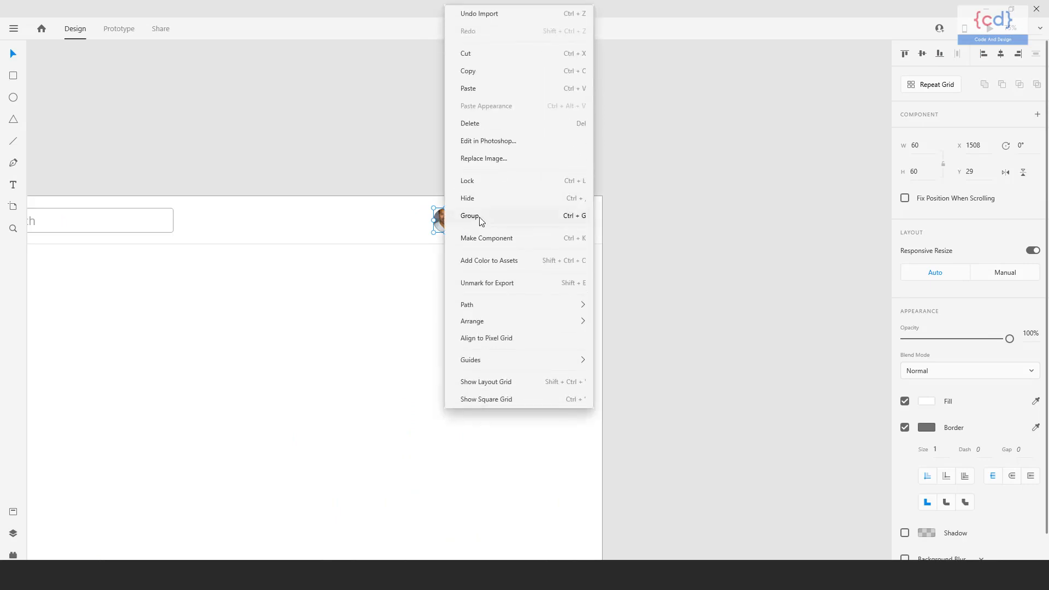
left_click(444, 238)
Adjust the position of the portrait photo within its circular frame.
double_click(448, 221)
left_click_drag(448, 220, 449, 226)
left_click(455, 312)
Add a text label with the profile holder's name in the header, vertically centred and placed before the profile photo.
left_click_drag(455, 315, 567, 325)
left_click(13, 184)
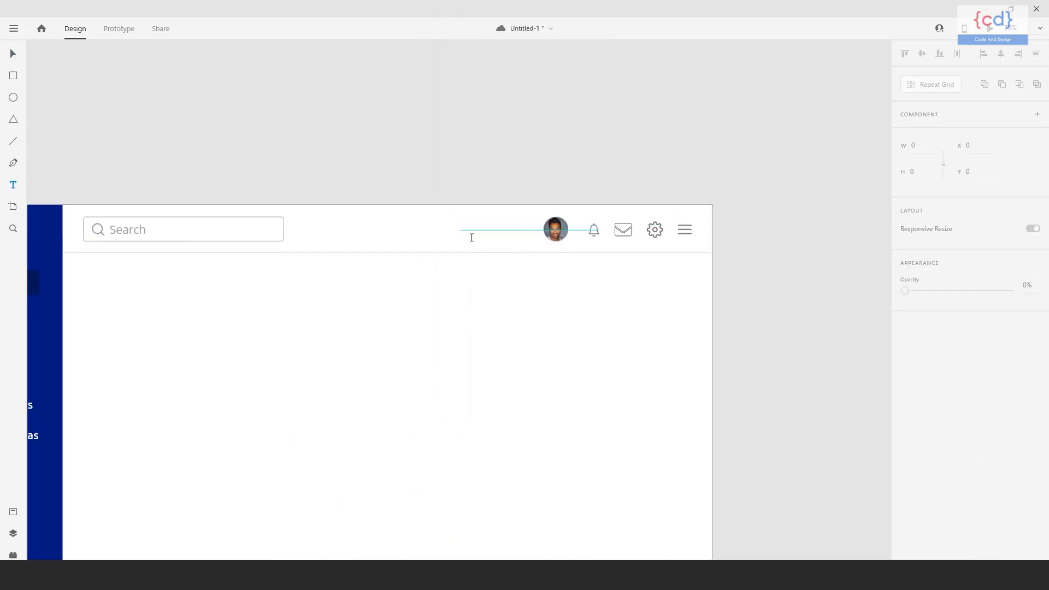
left_click(512, 228)
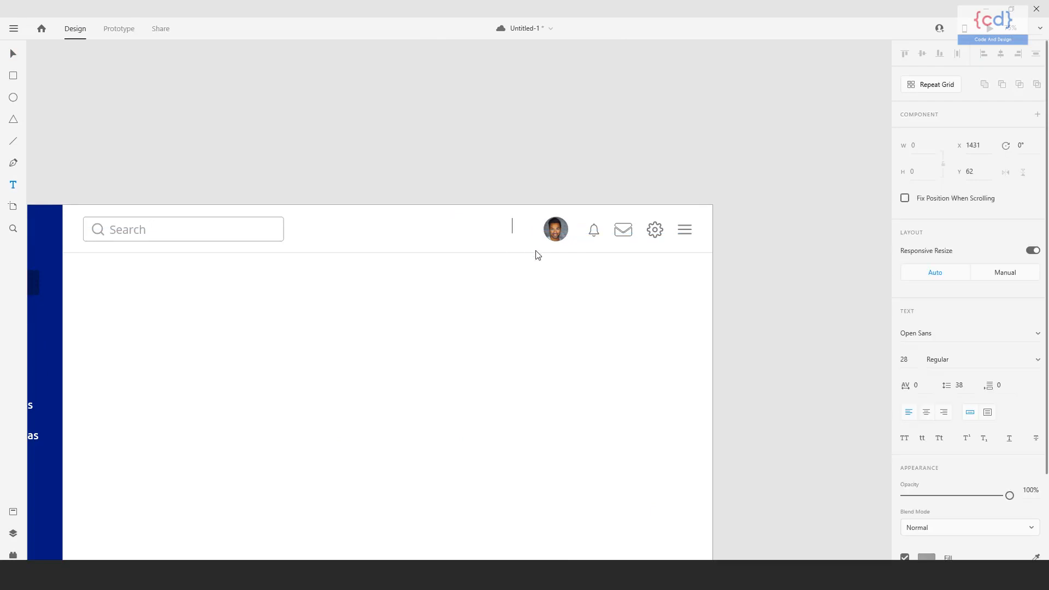
left_click(13, 53)
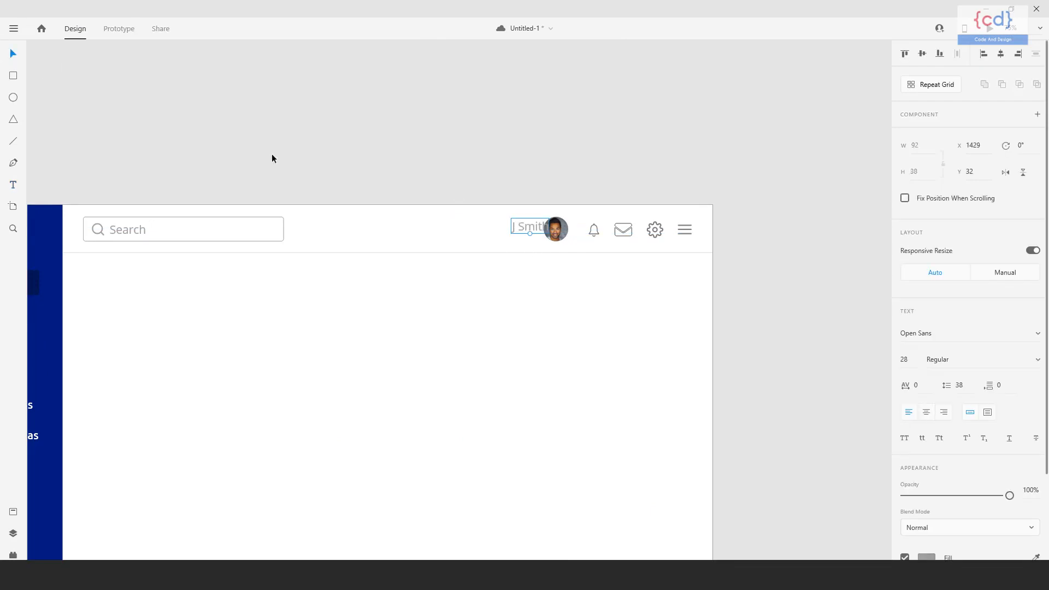
left_click_drag(535, 228, 529, 229)
left_click(519, 349)
left_click_drag(519, 353, 608, 353)
left_click_drag(607, 232, 612, 232)
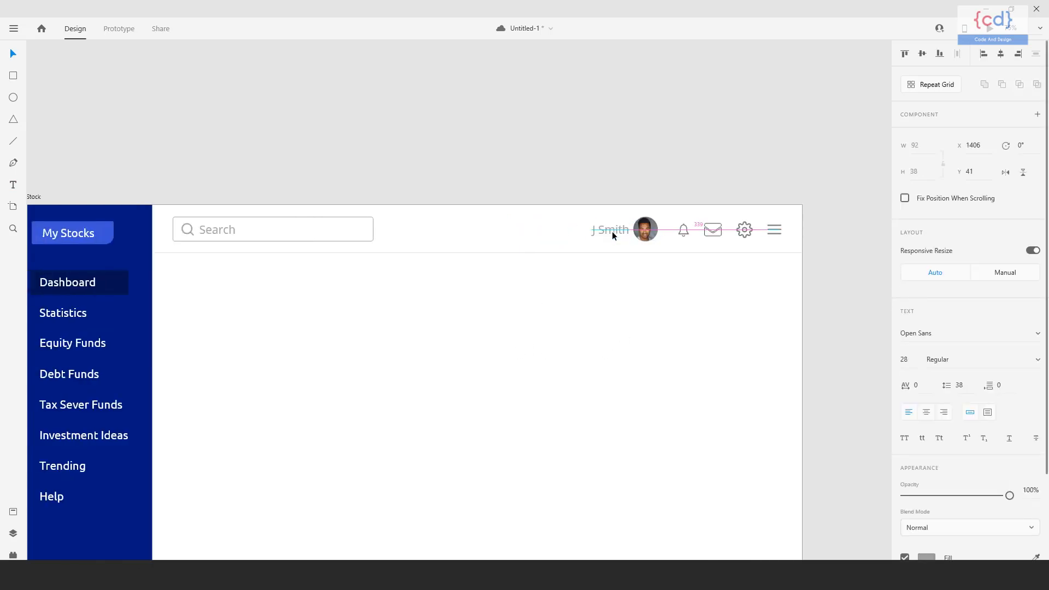
left_click(640, 327)
left_click_drag(639, 328, 626, 353)
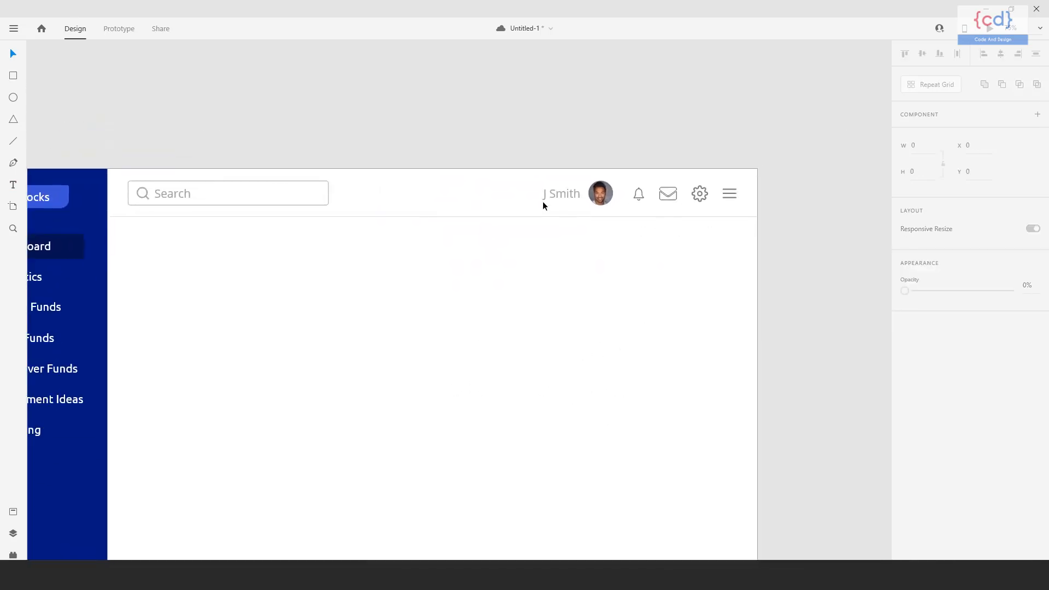
Distribute the bell, mail, settings and menu icons evenly across the header and move the name label closer to the photo.
scroll(547, 246, "right", 2)
left_click(608, 200)
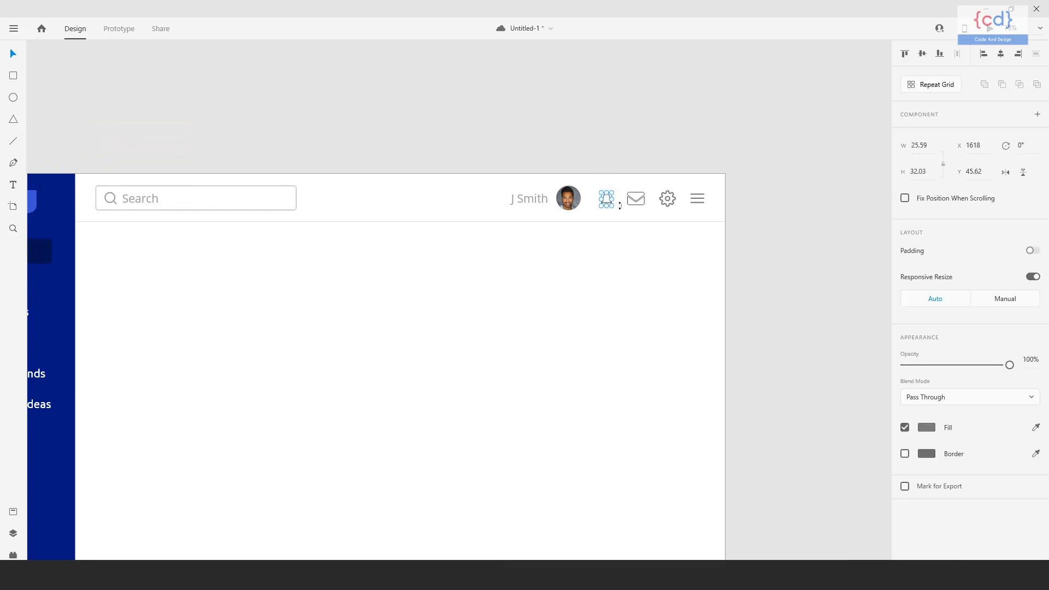
left_click(635, 198, "shift")
left_click(668, 198, "shift")
left_click(697, 198, "shift")
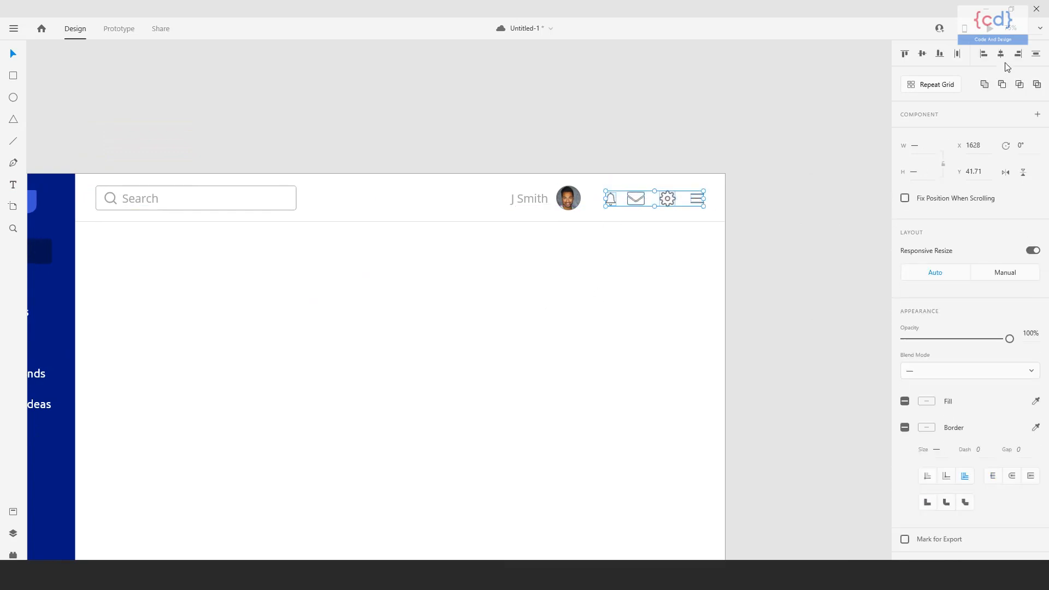
left_click(958, 56)
left_click(592, 304)
left_click_drag(536, 209, 532, 212)
left_click(537, 314)
left_click_drag(536, 316, 632, 249)
Add the heading text "Invested" below the header's search box and set its font size to 32.
left_click_drag(649, 316, 676, 323)
key("ctrl+minus")
mouse_move(609, 366)
left_mouse_down()
mouse_move(593, 380)
mouse_move(620, 369)
left_mouse_up()
key("ctrl+plus")
left_click_drag(375, 274, 376, 278)
key("t")
left_click(193, 186)
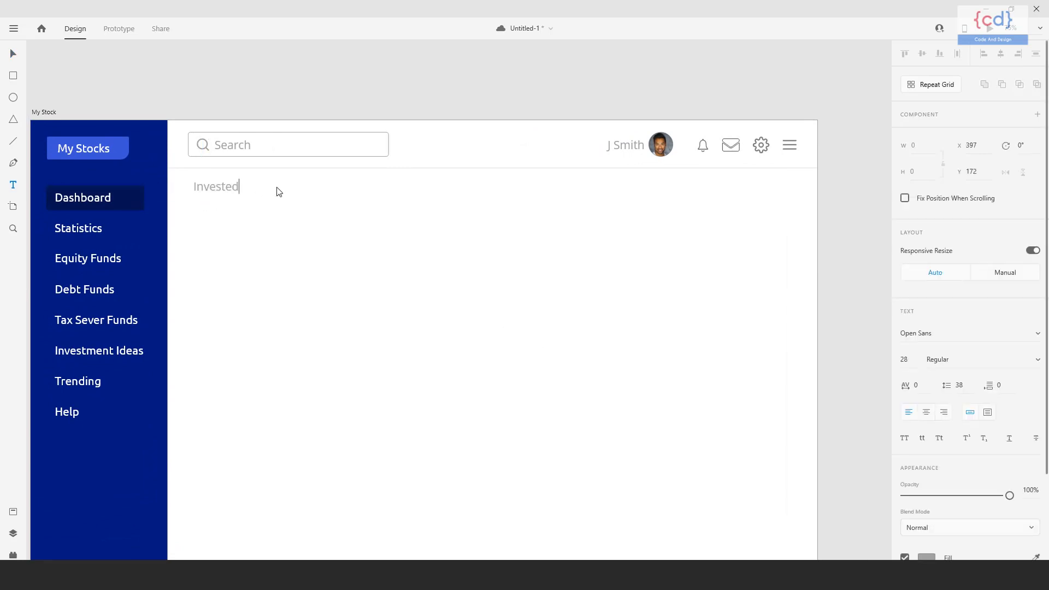
left_click(11, 52)
type("32")
key("Return")
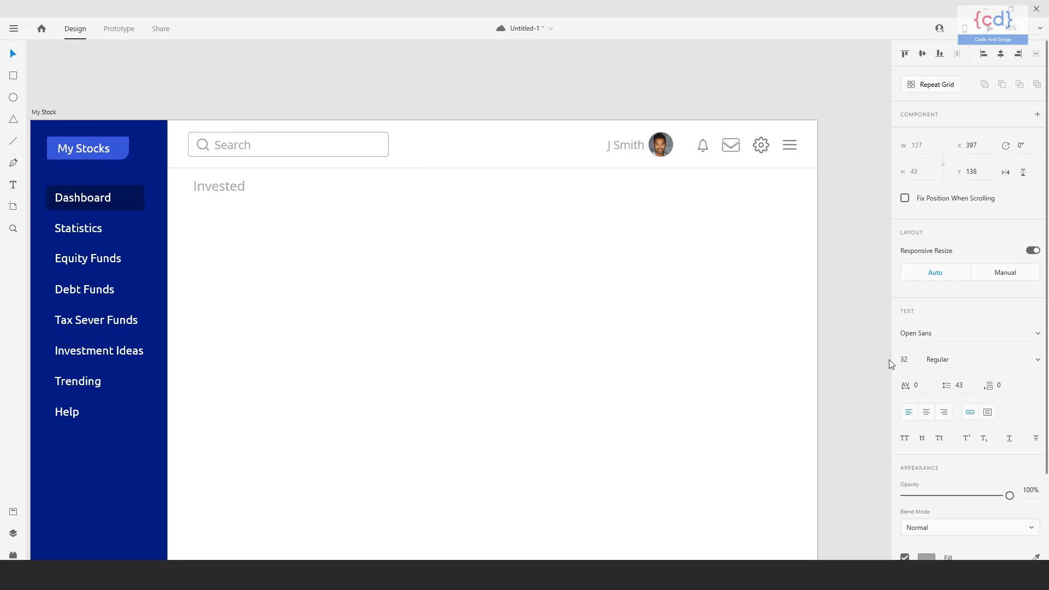
Shift the Invested heading so its left edge lines up with the search box, slightly below the header line.
left_click(399, 303)
left_click_drag(416, 289, 396, 281)
left_click(214, 180)
key("shift+Left")
key("shift+Left")
key("shift+Left")
key("shift+Left")
key("shift+Left")
key("shift+Left")
key("shift+Left")
key("Right")
key("Right")
key("Right")
key("Right")
key("Right")
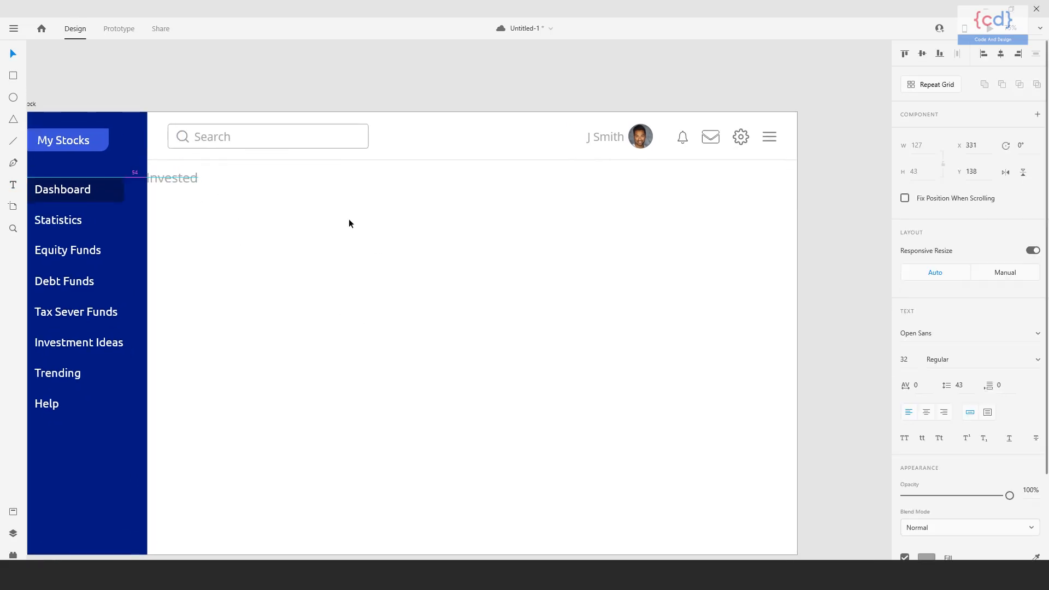
key("shift+Up")
key("shift+Up")
key("shift+Up")
key("Up")
key("Left")
key("shift+Down")
key("shift+Down")
key("shift+Down")
key("shift+Down")
key("shift+Right")
key("shift+Right")
key("shift+Right")
key("shift+Right")
key("shift+Right")
key("Escape")
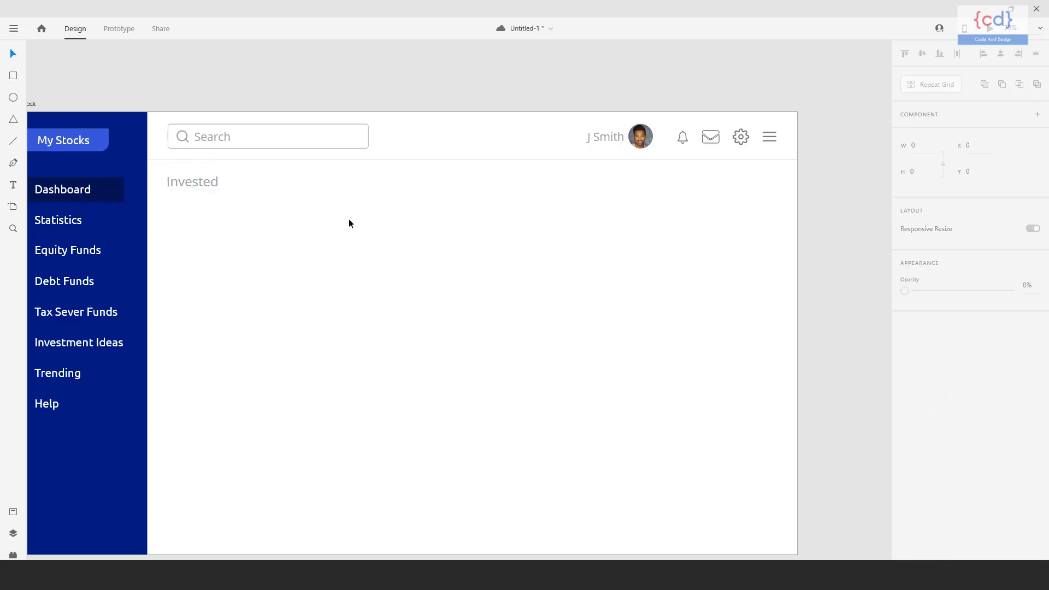
Draw a rectangle under the Invested heading at about X 384 and size it to 986 by 364.
key("space")
left_click_drag(360, 261, 359, 241)
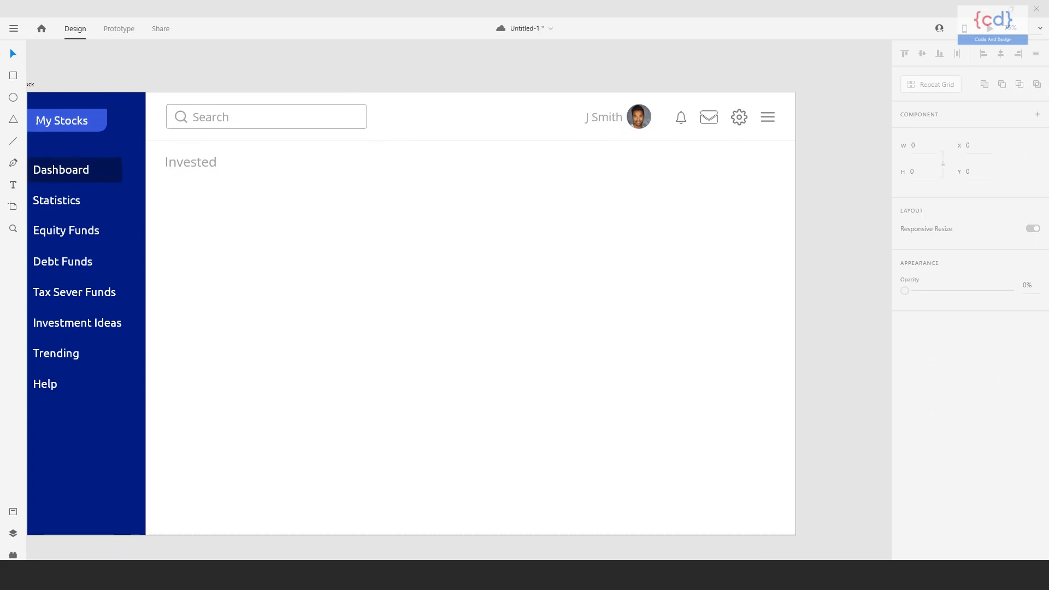
left_click(13, 73)
left_click_drag(167, 174, 510, 307)
left_click(921, 146)
type("986")
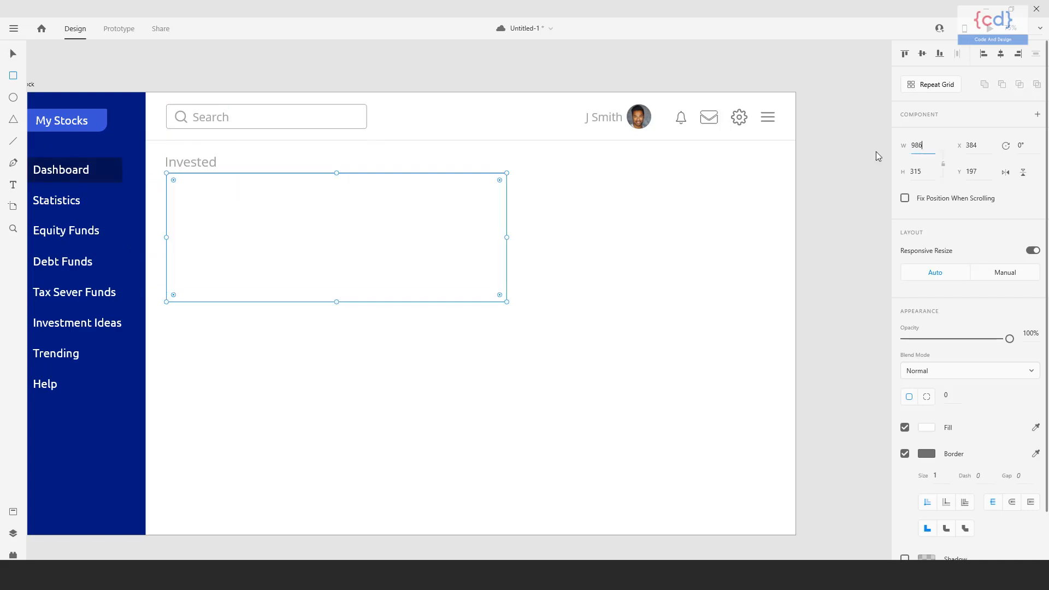
key("Tab")
type("364")
key("Return")
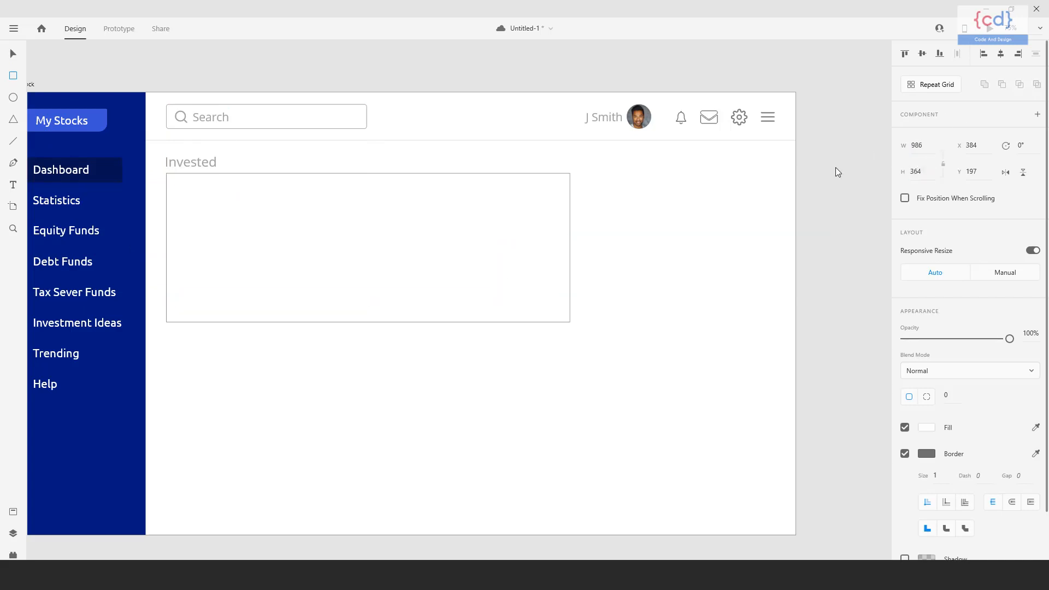
Round the rectangle's corners with a radius of 6.
left_click(13, 54)
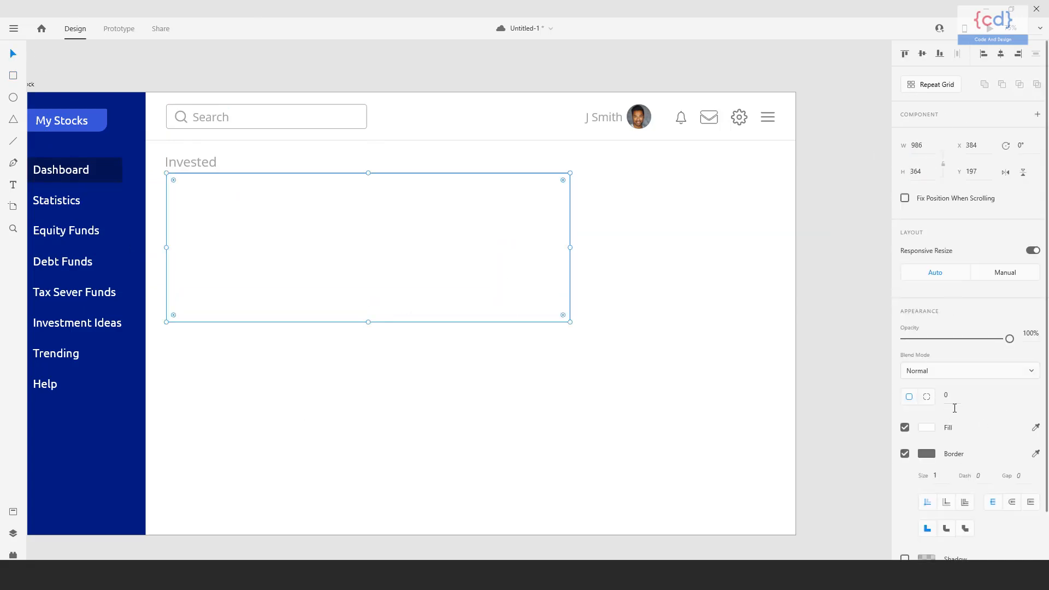
type("6")
key("Return")
left_click_drag(525, 272, 502, 288)
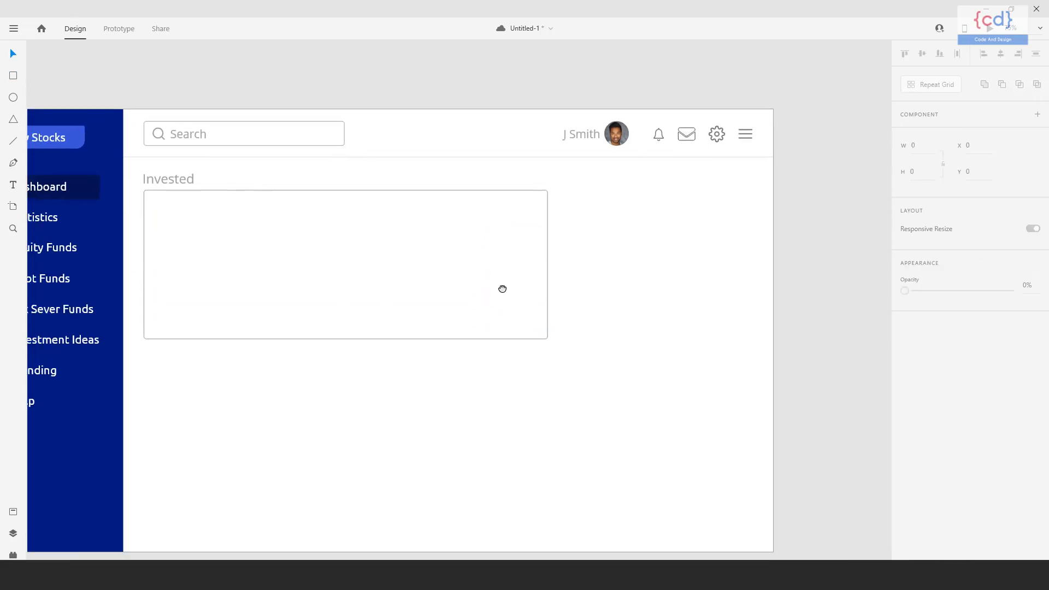
Move the rectangle down to Y 213 to leave more space beneath the Invested heading.
left_click_drag(614, 397, 620, 368)
key("Up")
key("Up")
key("Up")
key("Up")
key("Up")
key("Up")
key("Up")
key("Up")
key("Up")
key("Up")
key("Up")
key("Up")
key("Up")
key("Up")
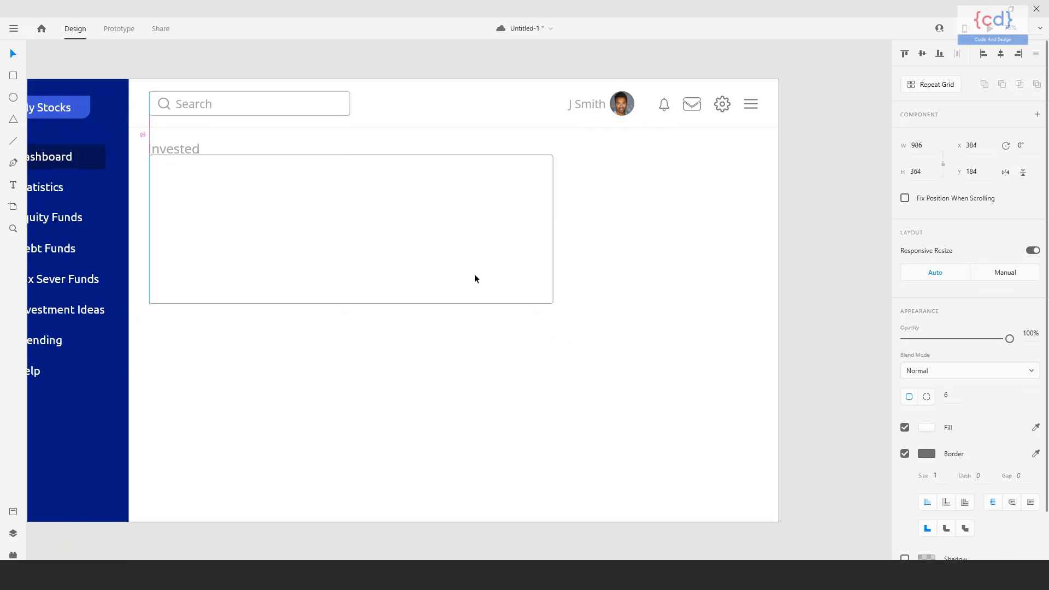
key("shift+Down")
key("shift+Down")
key("shift+Down")
key("shift+Down")
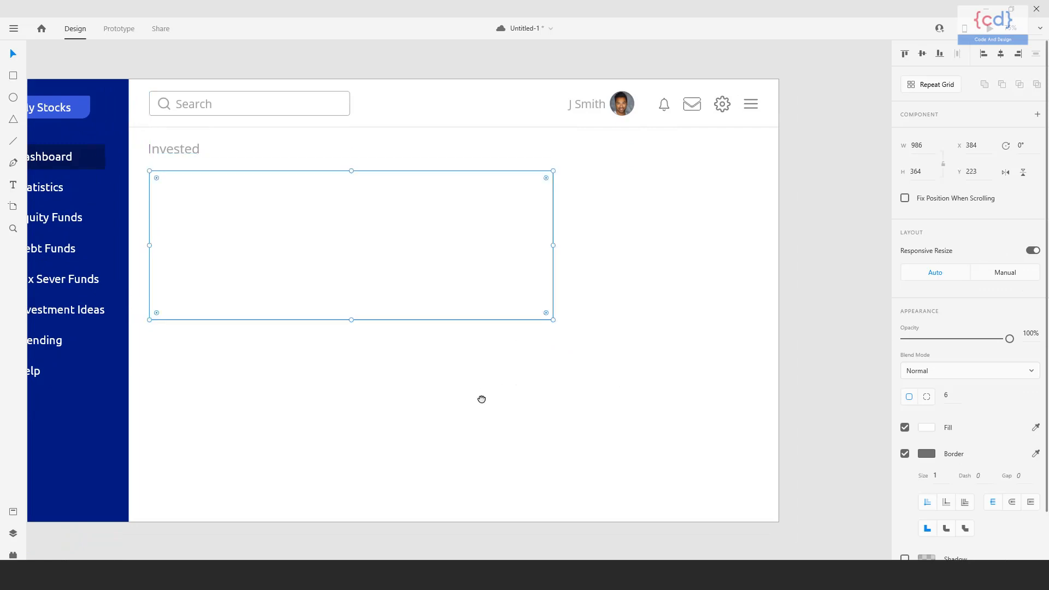
left_click_drag(482, 393, 500, 397)
left_click(527, 411)
left_click(517, 317)
key("shift+Up")
left_click(571, 365)
left_click_drag(571, 365, 549, 365)
left_click_drag(540, 302, 513, 300)
left_click(518, 283)
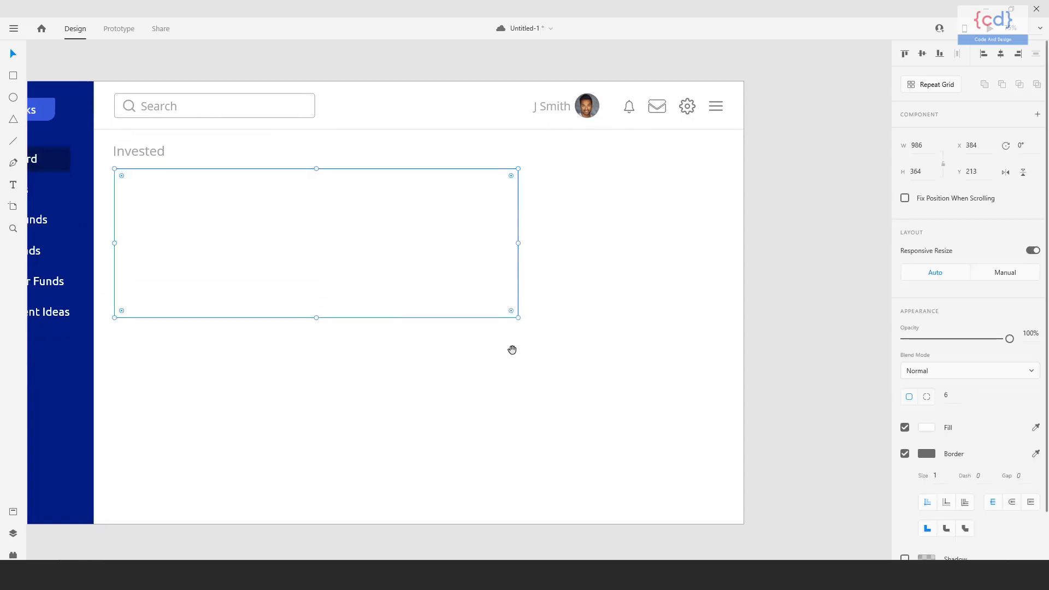
scroll(604, 366, "down", 1)
scroll(607, 367, "up", 1)
left_click(579, 387)
left_click(507, 317)
left_click(927, 427)
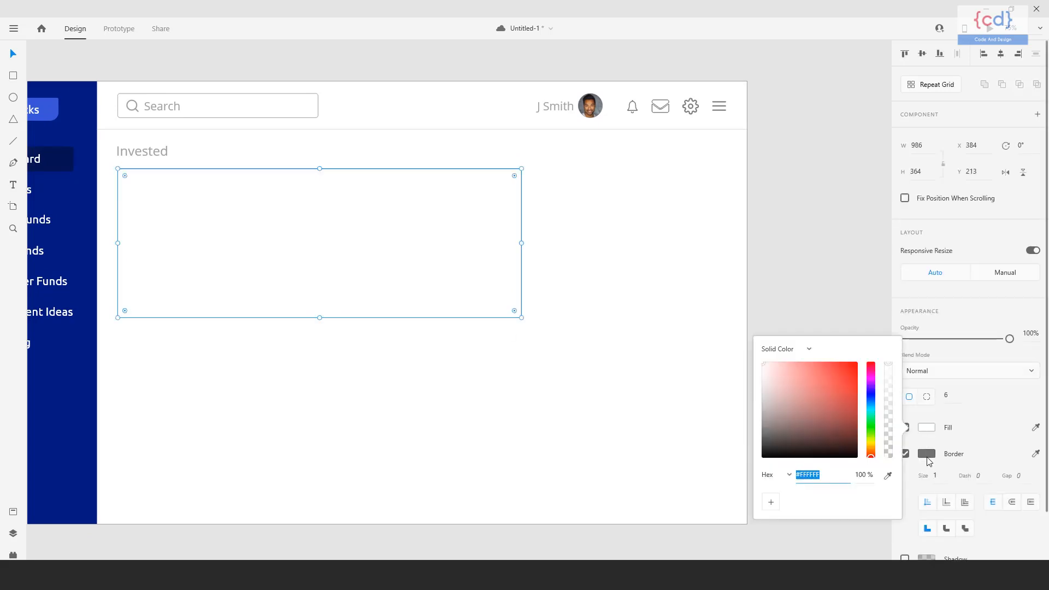
type("d8d8d8")
key("Return")
key("ctrl+z")
Set the rectangle's border color to #D9D9D9.
left_click(927, 471)
left_click(927, 454)
type("d9d9d9")
key("Return")
Set the rectangle's opacity to 60% and give it a shadow with X 6, Y 6 and blur 12.
left_click_drag(560, 394, 572, 387)
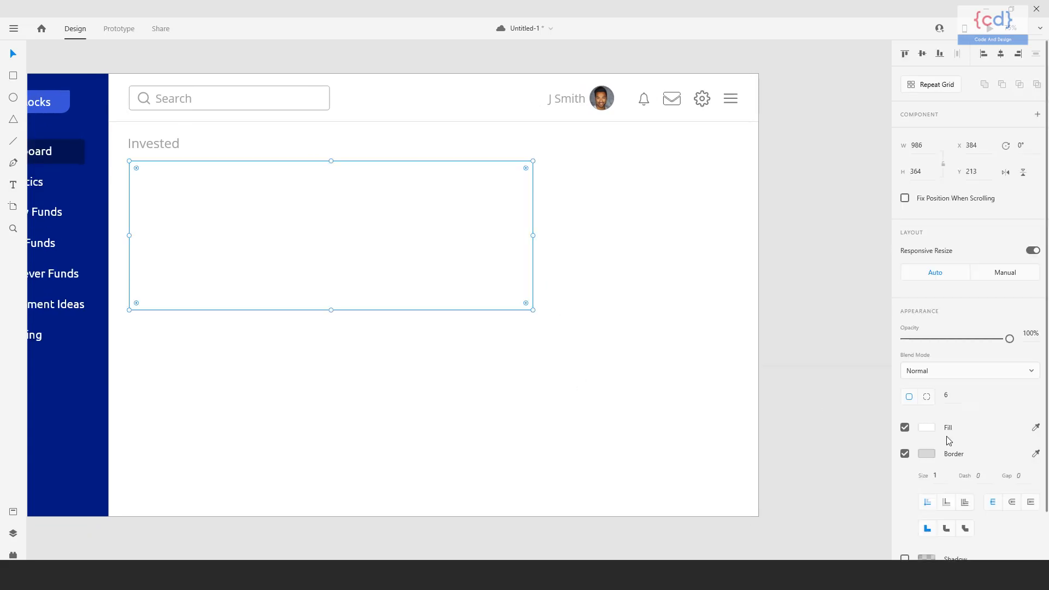
scroll(948, 432, "down", 2)
left_click(905, 496)
left_click(940, 493)
type("-1")
key("Return")
key("6")
left_click(965, 494)
left_click(922, 494)
key("Tab")
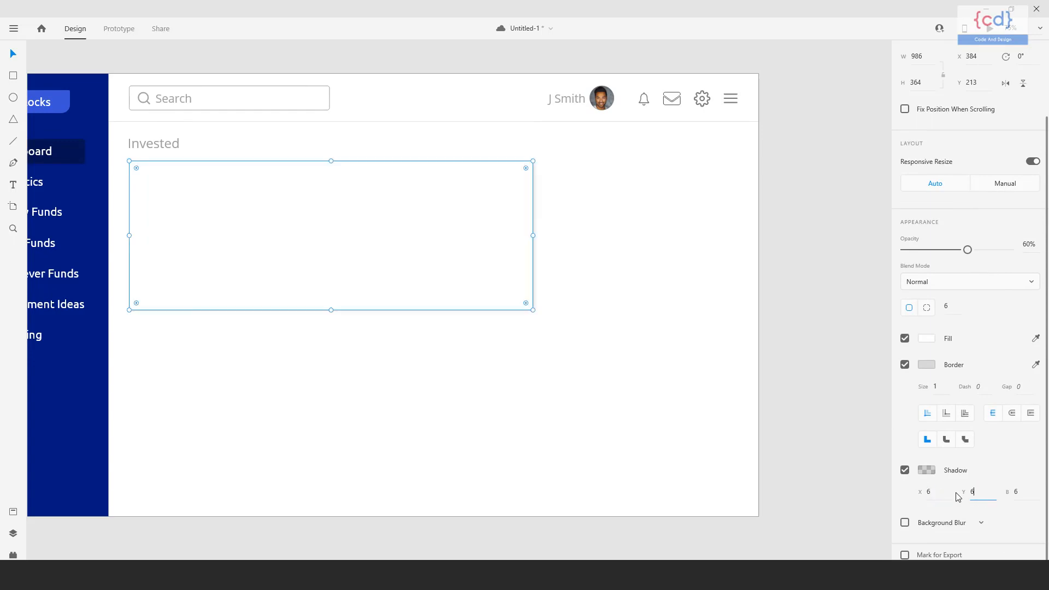
key("Tab")
type("12")
key("Return")
Duplicate the Invested heading together with its card and place the copy to the right of the original with a small gap.
left_click_drag(605, 394, 648, 422)
mouse_move(572, 428)
left_mouse_down()
mouse_move(578, 444)
mouse_move(563, 441)
left_mouse_up()
left_click(152, 184, "shift")
left_click_drag(239, 266, 566, 239)
key("Left")
key("Left")
key("Left")
key("Left")
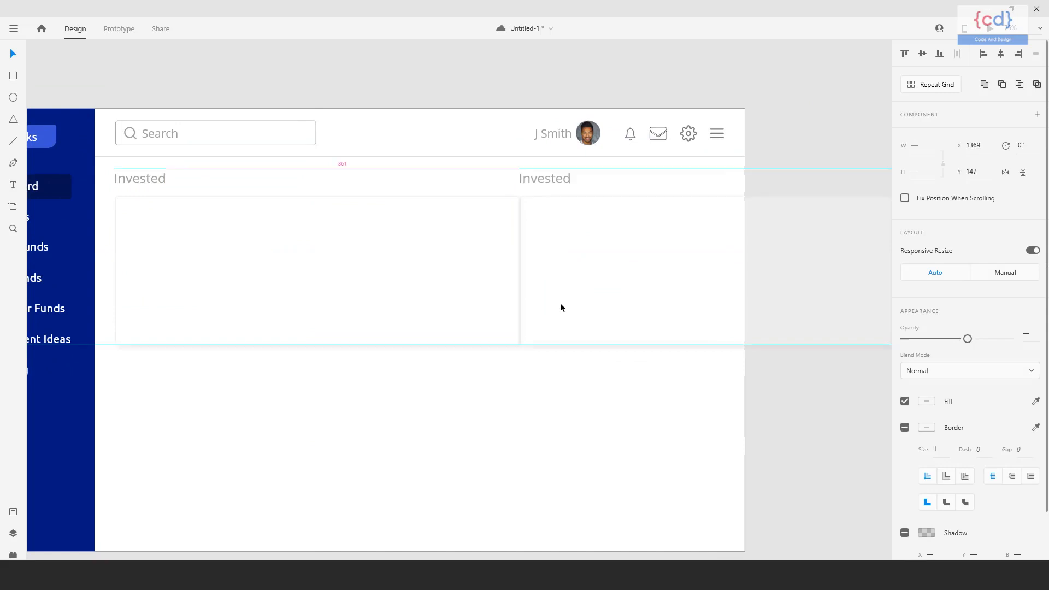
key("shift+Right")
key("shift+Right")
key("shift+Right")
key("shift+Right")
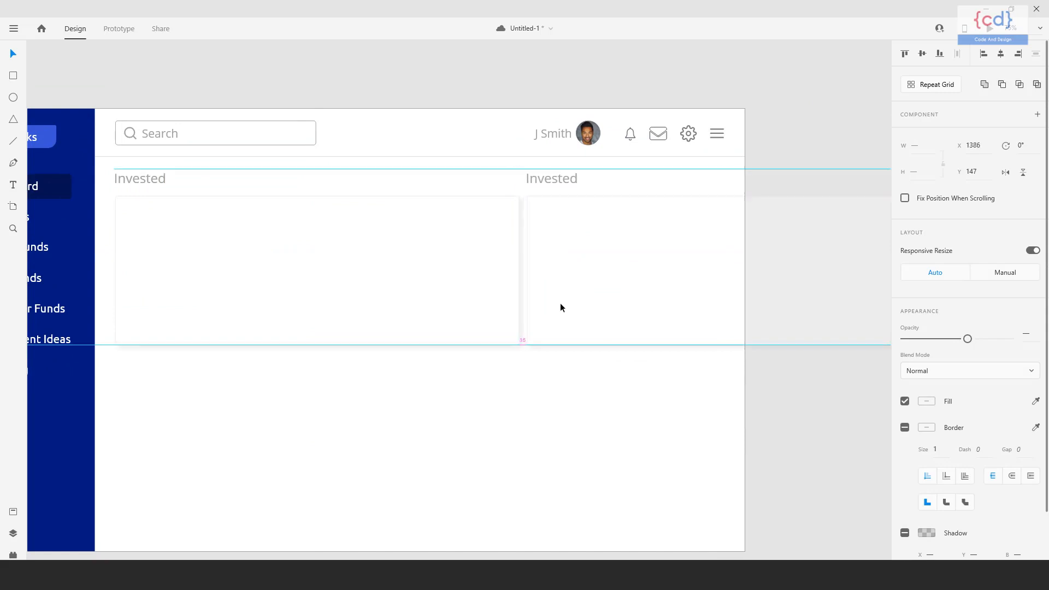
left_click(604, 401)
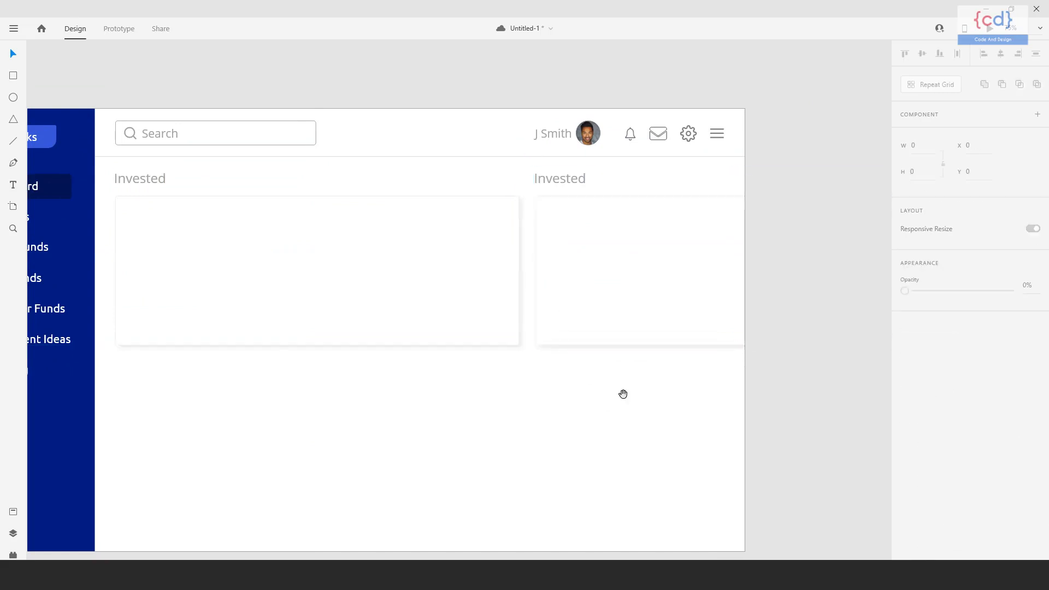
Narrow the duplicated card to a width of about 459 so it fits inside the artboard.
left_click_drag(604, 400, 410, 418)
left_click(731, 253)
left_click_drag(746, 288, 530, 306)
left_click_drag(482, 444, 813, 385)
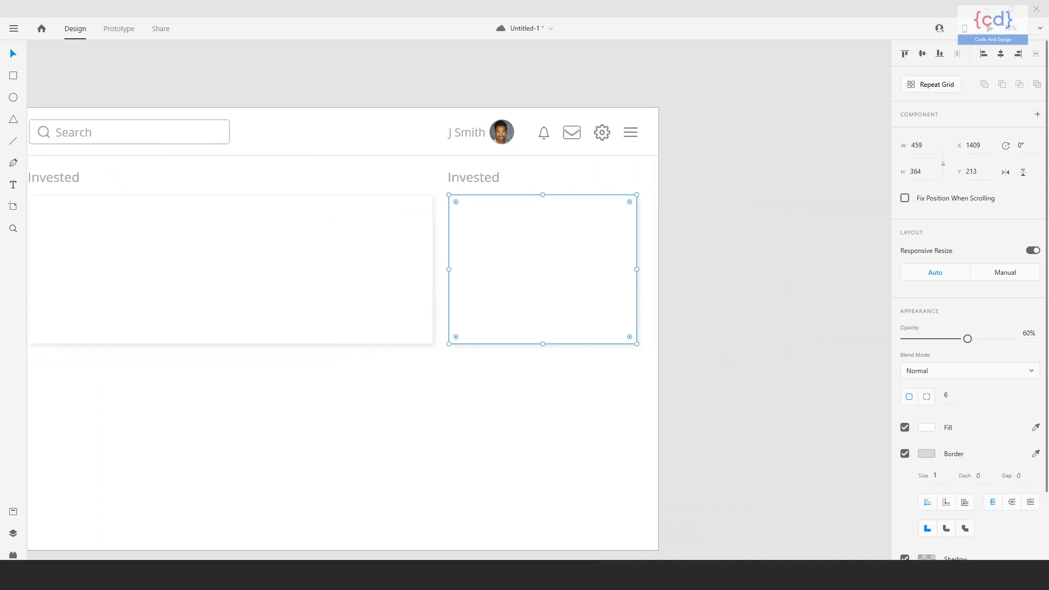
Move the second heading and card left to about X 1396 and widen the card to about 469.
left_click(527, 407)
left_click(519, 300)
left_click(491, 176, "shift")
left_click_drag(577, 285, 574, 288)
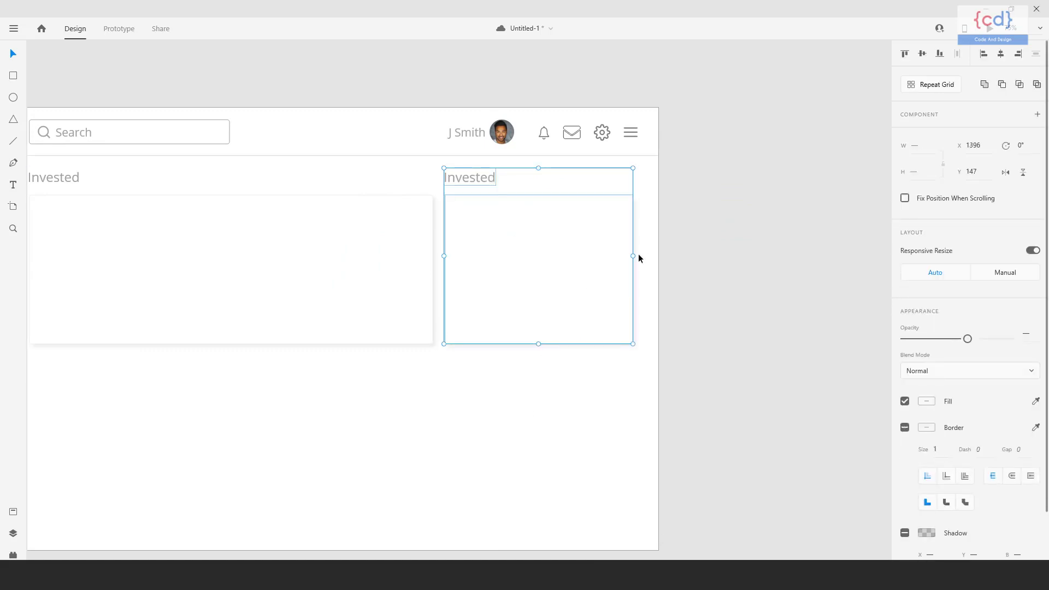
left_click(596, 387)
left_click(598, 311)
left_click_drag(634, 271, 641, 277)
left_click(552, 392)
Duplicate the narrow card and its heading into a second row, aligned with the left edge of the wide card.
left_click_drag(522, 397, 615, 431)
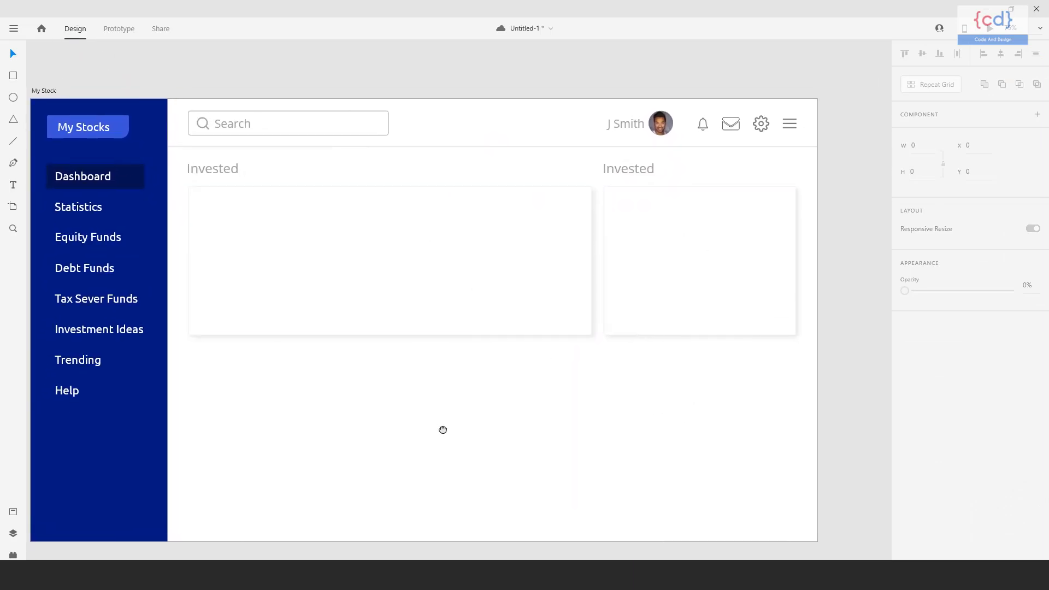
left_click_drag(443, 424, 438, 431)
left_click(357, 299)
right_click(356, 299)
left_click(390, 147)
left_click(697, 251)
left_click_drag(704, 269, 705, 261)
left_click(638, 173, "shift")
left_click_drag(643, 185, 457, 332)
left_click(588, 380)
scroll(588, 380, "down", 1)
left_click(245, 331)
key("ctrl+z")
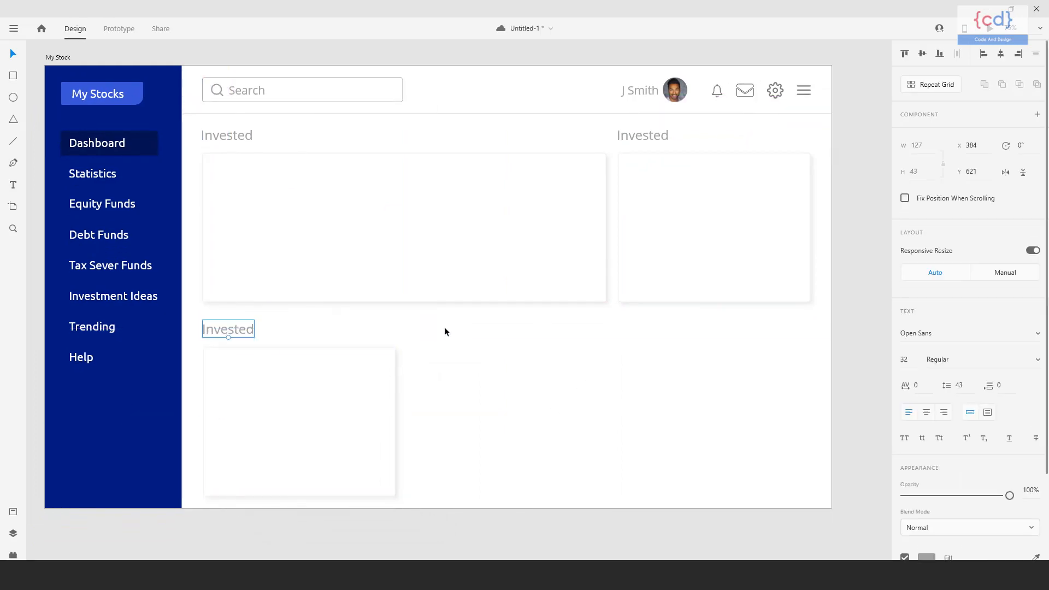
Duplicate the second-row heading and card twice across the row, aligning the last copy under the narrow card above.
left_click(237, 377, "shift")
left_click_drag(236, 330, 593, 325)
key("ctrl+z")
left_click_drag(447, 324, 665, 323)
key("ctrl+z")
left_click_drag(429, 324, 650, 325)
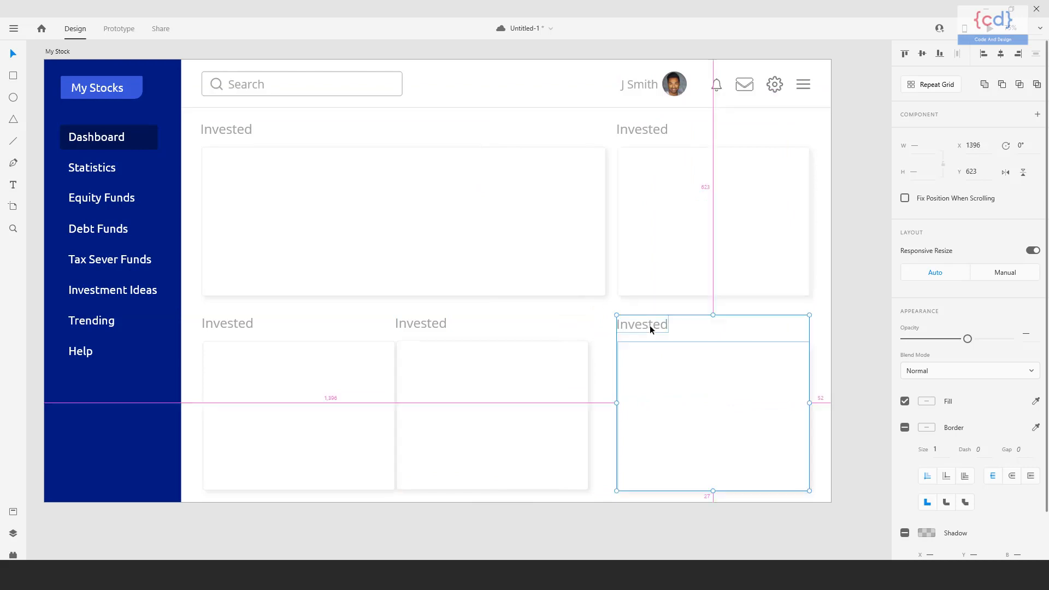
left_click(584, 306)
Select the three second-row cards and distribute them evenly in the horizontal direction.
scroll(574, 317, "down", 1)
left_click_drag(196, 312, 814, 484)
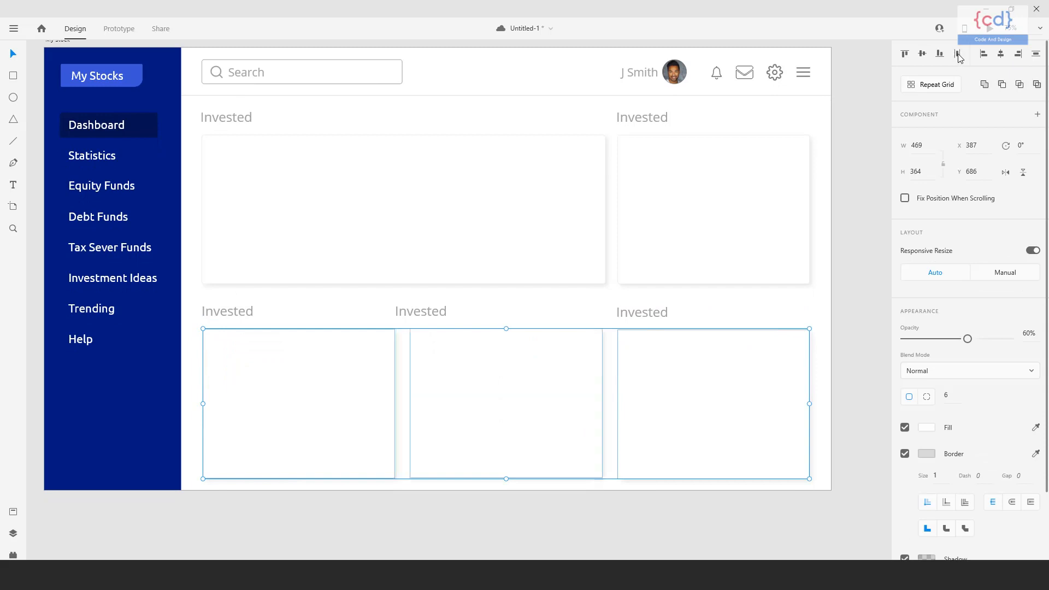
Align the middle second-row heading with its card's left edge and rename the first second-row heading to Equity.
left_click(419, 312)
left_click_drag(418, 312, 435, 310)
left_click(283, 320)
left_click(238, 314)
double_click(238, 314)
key("BackSpace")
type("equity")
key("Escape")
key("shift+c")
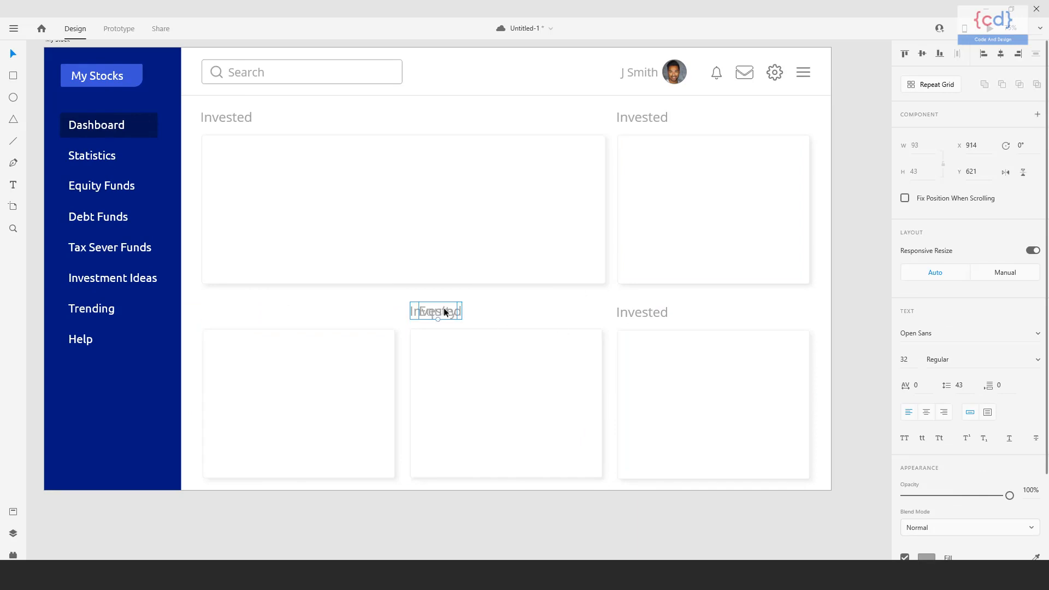
key("ctrl+z")
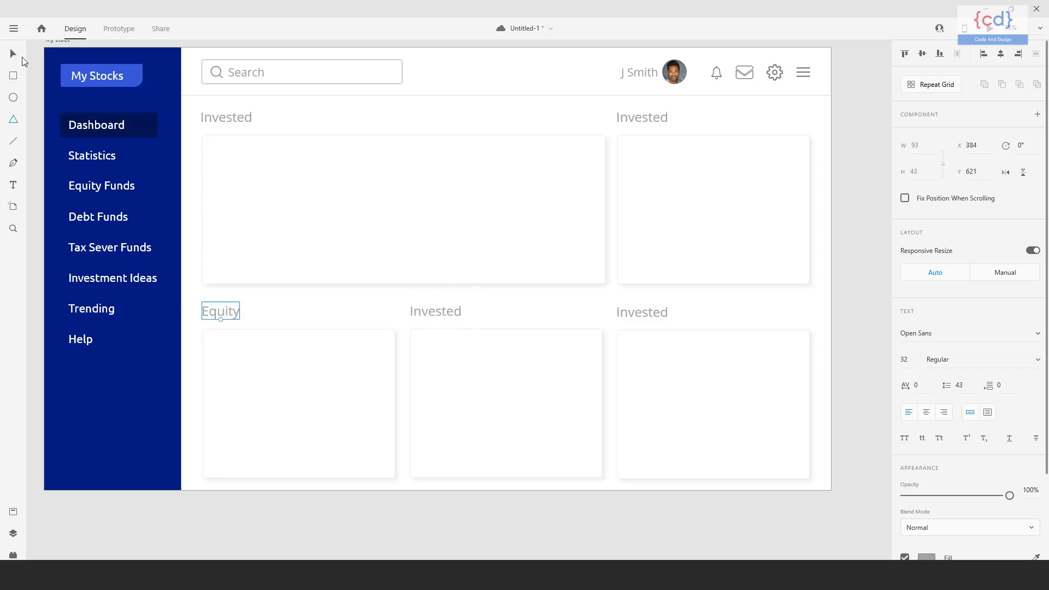
Rename the middle second-row heading to Commodity and the last one to Mutual Funds.
double_click(456, 315)
type("Co")
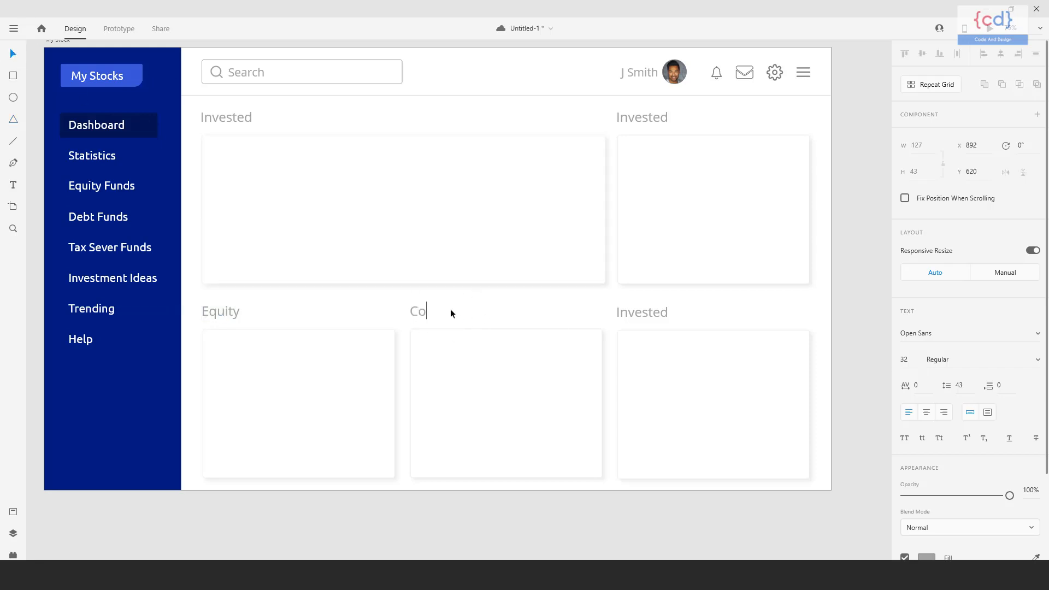
type("mmodity")
key("Escape")
double_click(666, 313)
type("Mutual Funds")
key("Escape")
key("Escape")
Move all second-row headings and cards up together so the headings start at about Y 606.
left_click_drag(417, 504, 425, 500)
left_click_drag(243, 306, 730, 477)
key("Down")
key("Down")
key("Down")
key("Down")
key("Down")
key("Down")
key("Down")
key("Down")
key("Down")
key("Down")
key("Down")
key("Down")
key("Down")
key("Down")
key("Down")
key("Down")
key("Down")
key("Down")
key("Down")
key("Down")
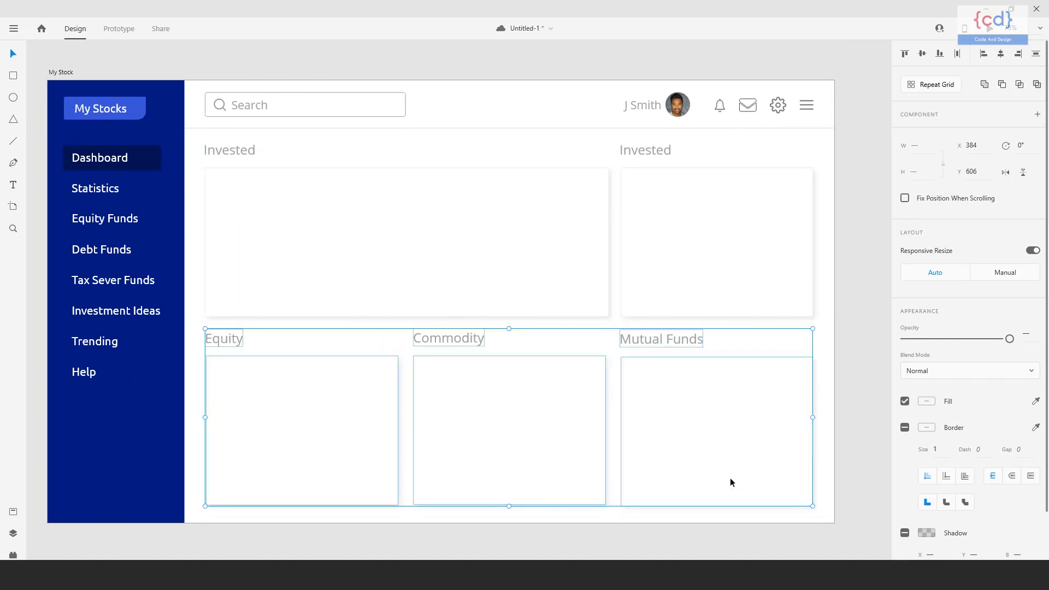
left_click(858, 399)
left_click_drag(868, 432, 794, 431)
left_click_drag(590, 429, 640, 426)
left_click_drag(635, 323, 649, 344)
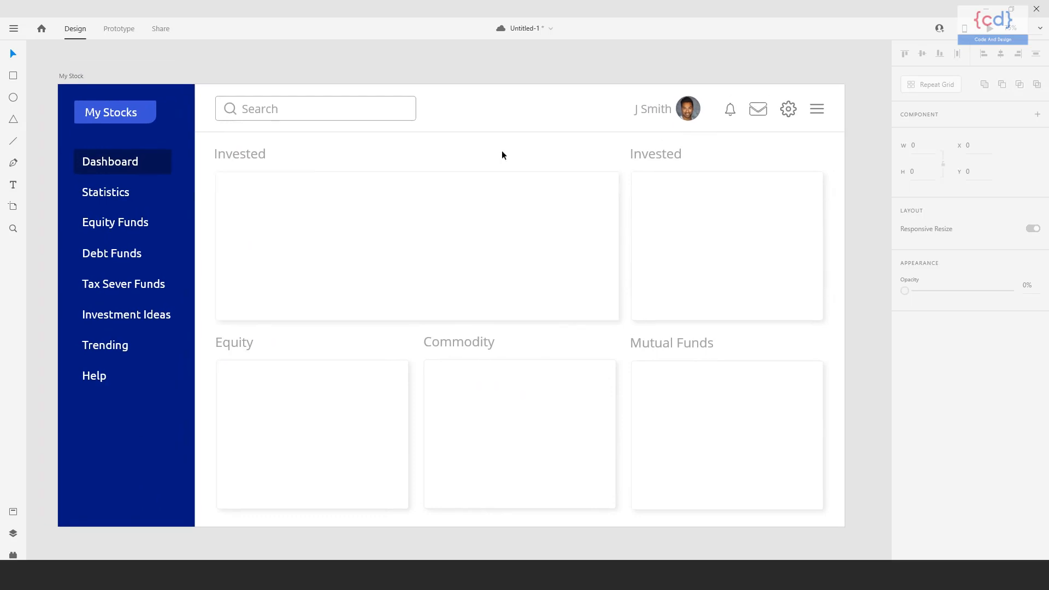
Lock the narrow card in the first row.
left_click(333, 185)
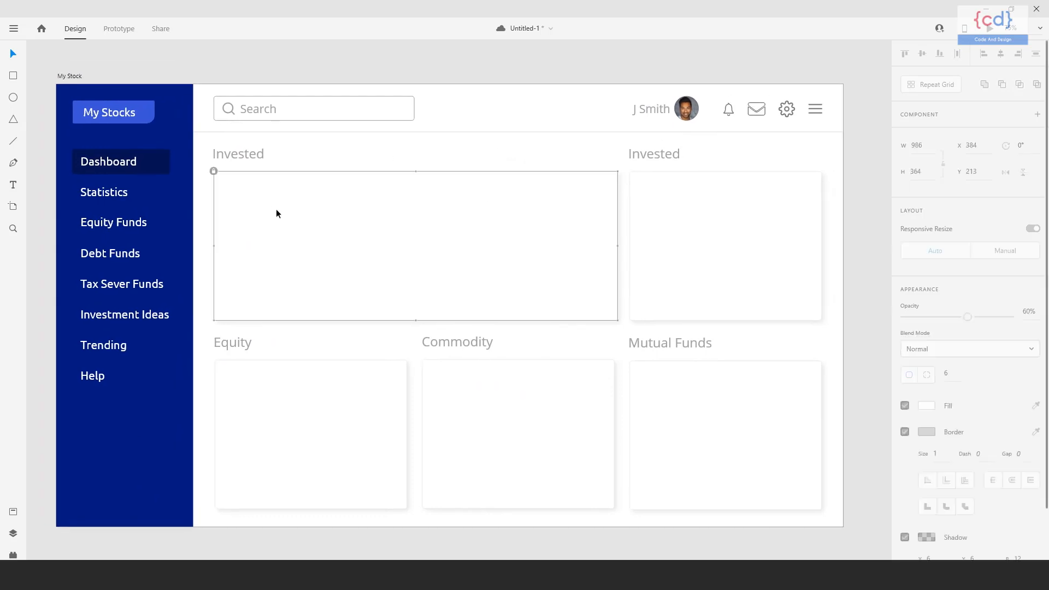
right_click(704, 218)
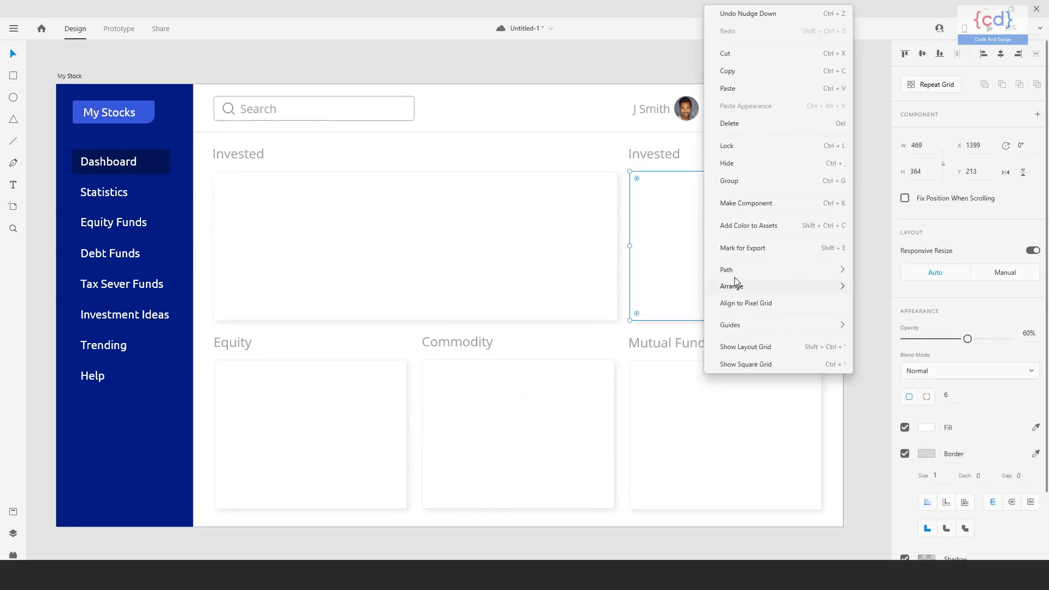
left_click(733, 146)
right_click(340, 366)
left_click(698, 193)
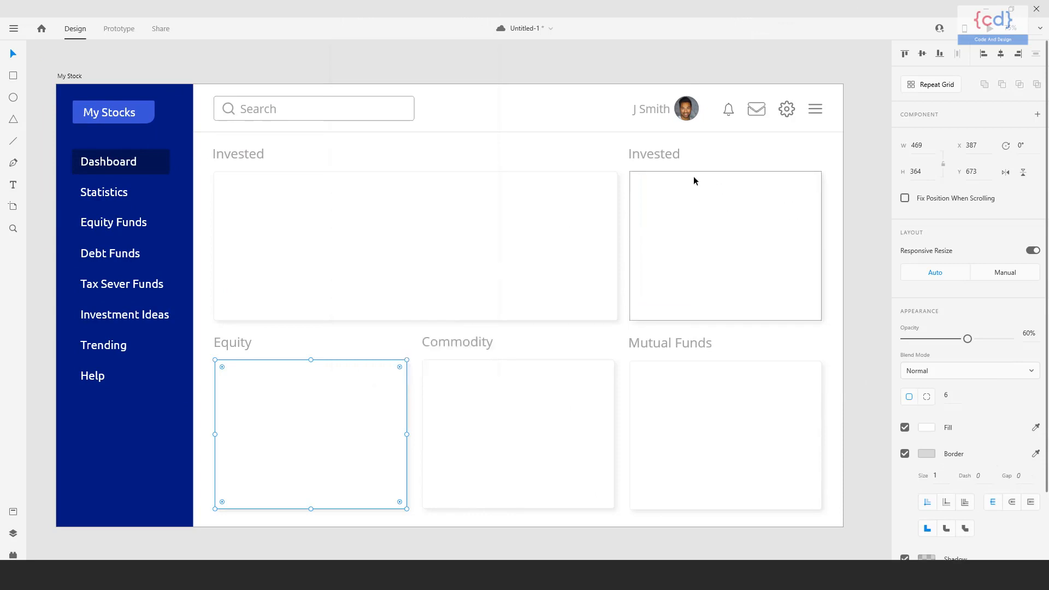
Rename the heading above the narrow first-row card to Stocks Ideas.
double_click(673, 158)
type("Stocks Ideas")
left_click(270, 62)
Add a Stocks text label at size 22 in the upper-left corner of the wide Invested card.
left_click(283, 200)
left_click_drag(270, 196, 299, 219)
key("t")
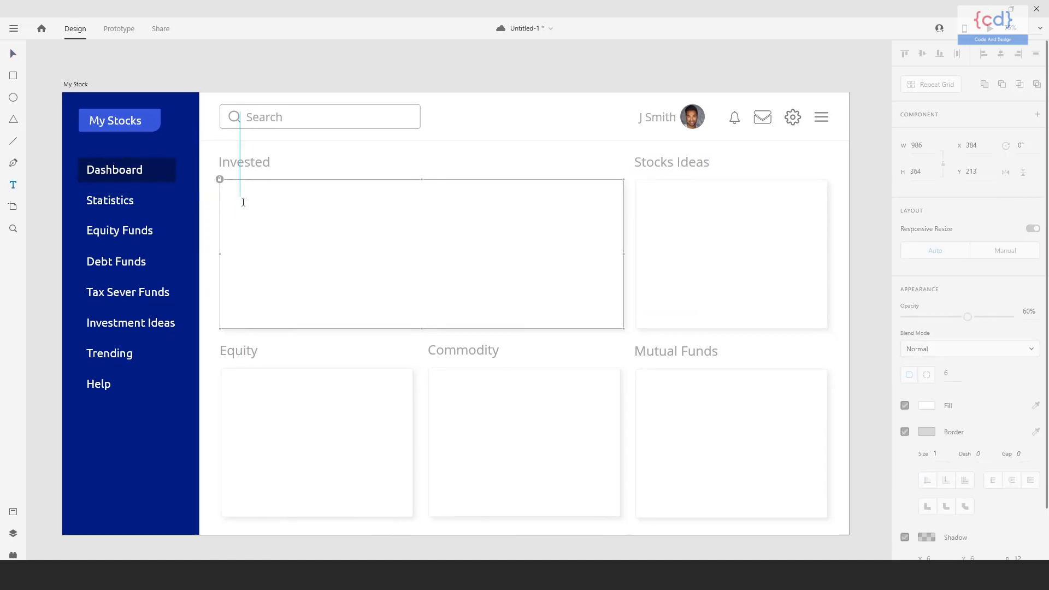
left_click(241, 196)
type("Stocks")
key("ctrl+a")
left_click(903, 359)
type("22")
key("Return")
key("Escape")
Duplicate the Stocks label along the same row and change the copies to Qty and Cost.
left_click(260, 197)
left_click_drag(260, 197, 336, 196)
double_click(336, 196)
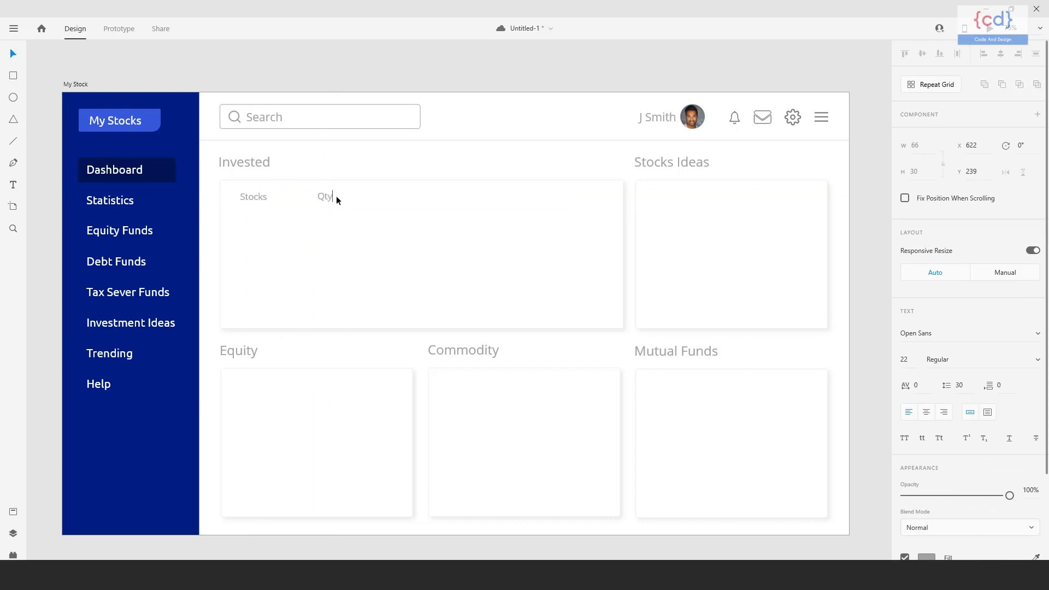
key("Escape")
left_click_drag(325, 197, 491, 202)
double_click(405, 197)
type("Cost")
key("Escape")
Complete the table header row with further label copies reading Cue val. and Day Chg.
double_click(494, 198)
type("Cue val.")
key("Escape")
left_click_drag(498, 197, 573, 199)
key("Return")
type("Day Chg")
left_click(13, 54)
Adjust the header spacing by shifting Day Chg slightly left and moving Cost right to X 850.
left_click(565, 238)
left_click(577, 199)
mouse_move(577, 199)
left_mouse_down()
mouse_move(612, 199)
mouse_move(569, 199)
left_mouse_up()
left_click(267, 194)
left_click(417, 262)
left_click_drag(417, 263, 435, 253)
left_click_drag(343, 189, 356, 193)
left_click(432, 188)
left_click_drag(433, 188, 444, 189)
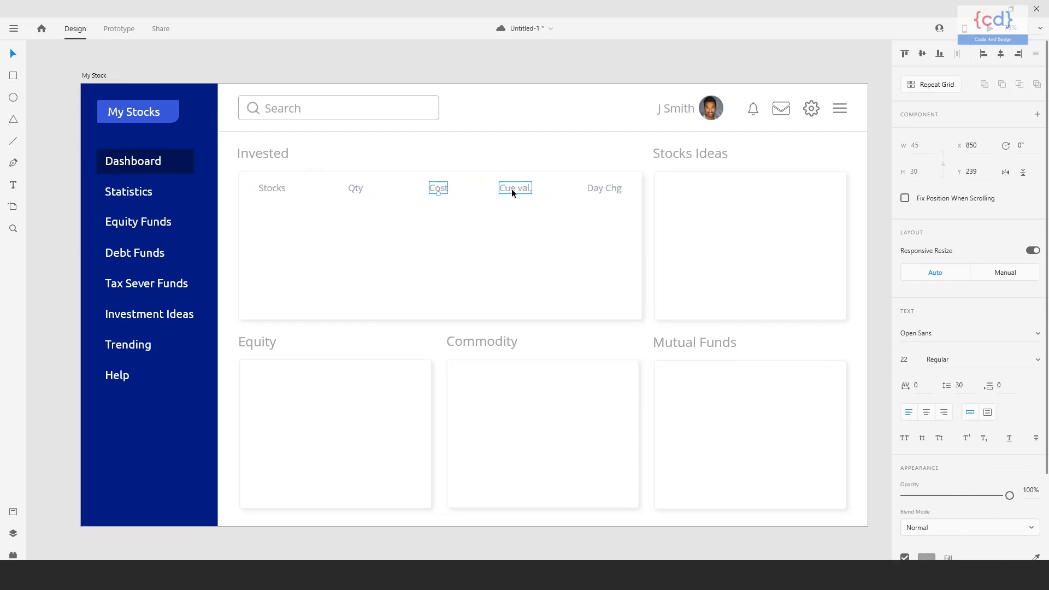
Select all five column headers in the Invested card and set their fill color to #C2C2C2.
left_click(406, 259)
left_click_drag(340, 252, 355, 257)
left_click(300, 193)
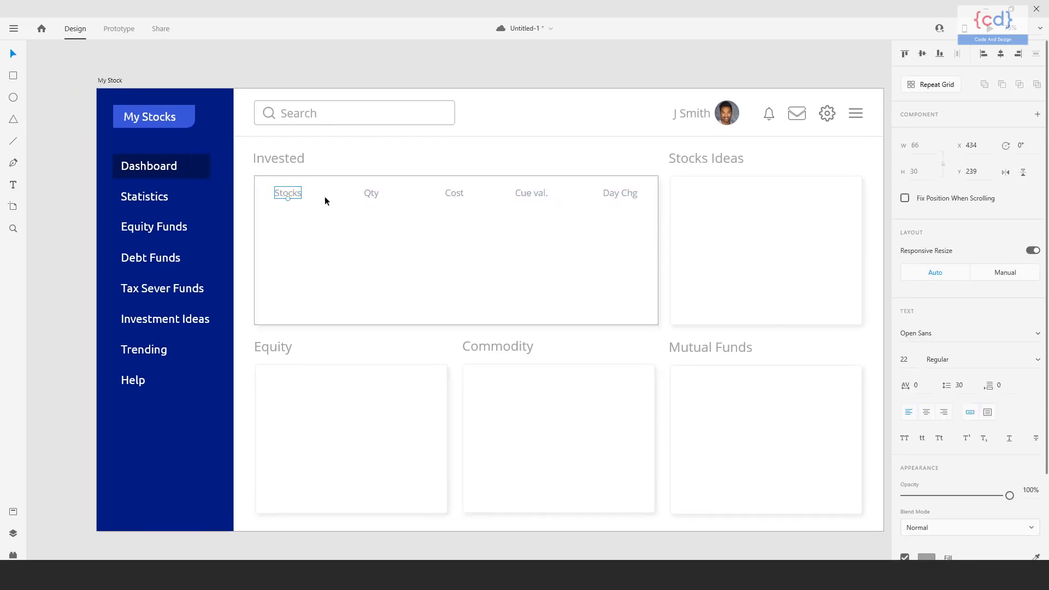
left_click(371, 195, "shift")
left_click(457, 194, "shift")
left_click(531, 194, "shift")
left_click(611, 195, "shift")
left_click(928, 556)
scroll(935, 492, "down", 2)
left_click(928, 444)
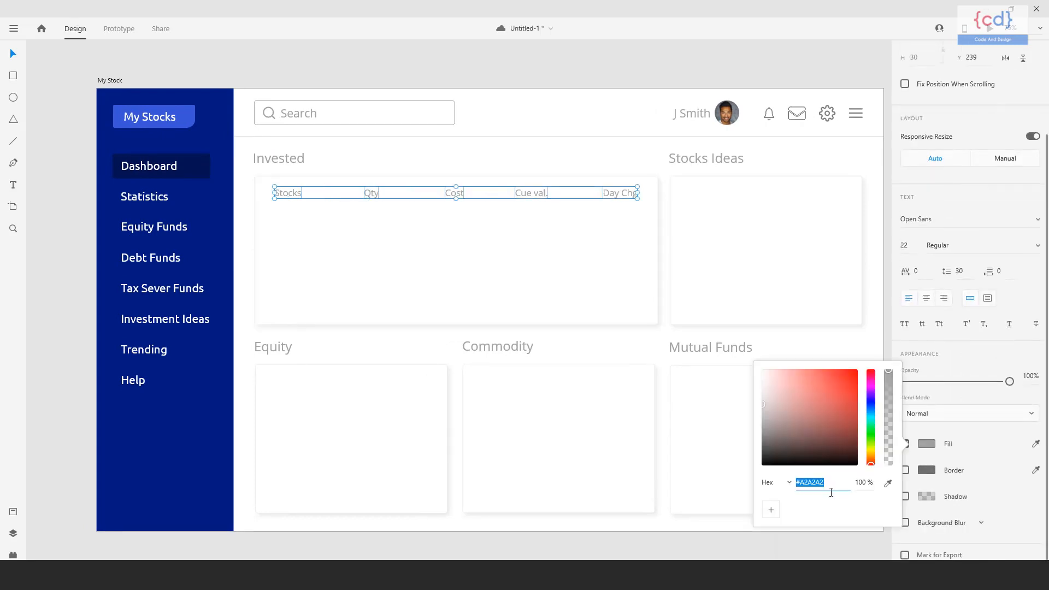
type("c2c2c2")
key("Return")
Duplicate the Stocks label below itself at about Y 300 and change its text to RELIANCE.
left_click(418, 277)
left_click_drag(375, 266, 377, 268)
left_click_drag(291, 195, 294, 220)
double_click(294, 220)
type("TCS")
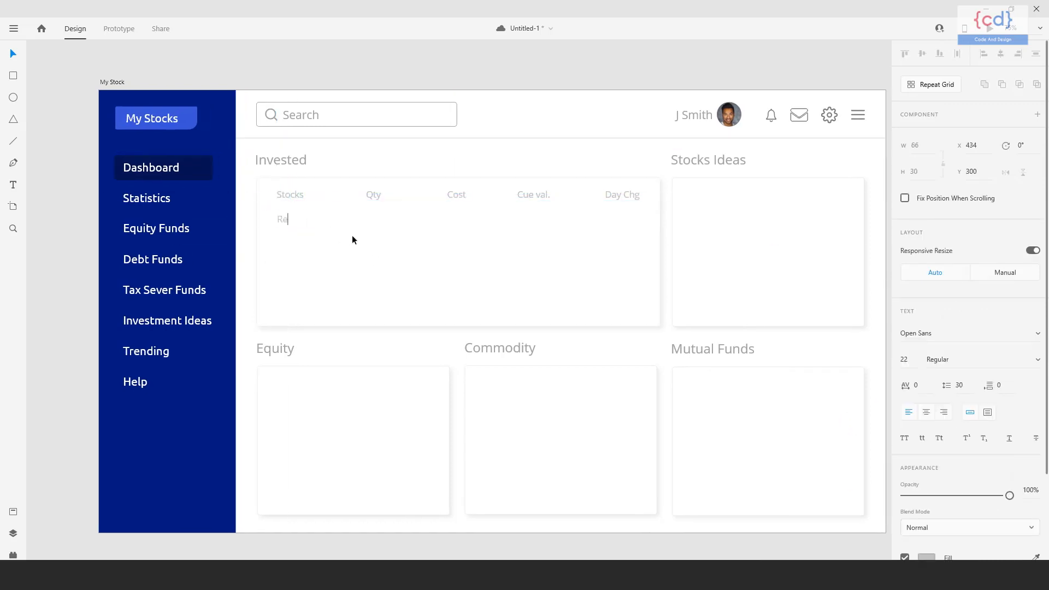
key("BackSpace")
key("BackSpace")
key("BackSpace")
type("RELIANCE")
key("Escape")
Add two more stock names below RELIANCE as label copies reading HDFC and BHARTIARTL.
left_click(338, 257)
left_click_drag(310, 219, 309, 235)
double_click(310, 237)
type("hdfc")
key("ctrl+a")
type("HDFC")
key("Escape")
left_click_drag(292, 238, 291, 257)
double_click(305, 260)
type("BHART")
key("Escape")
Add the last two stock names, TCS and INFY, as label copies below BHARTIARTL.
left_click_drag(310, 252, 313, 222)
double_click(312, 278)
type("TCS")
key("Escape")
double_click(287, 300)
type("INFY")
key("Escape")
Left-align the five stock names and distribute them evenly in the vertical direction.
left_click(983, 55)
left_click(1036, 54)
left_click(467, 282)
left_click_drag(467, 281, 454, 283)
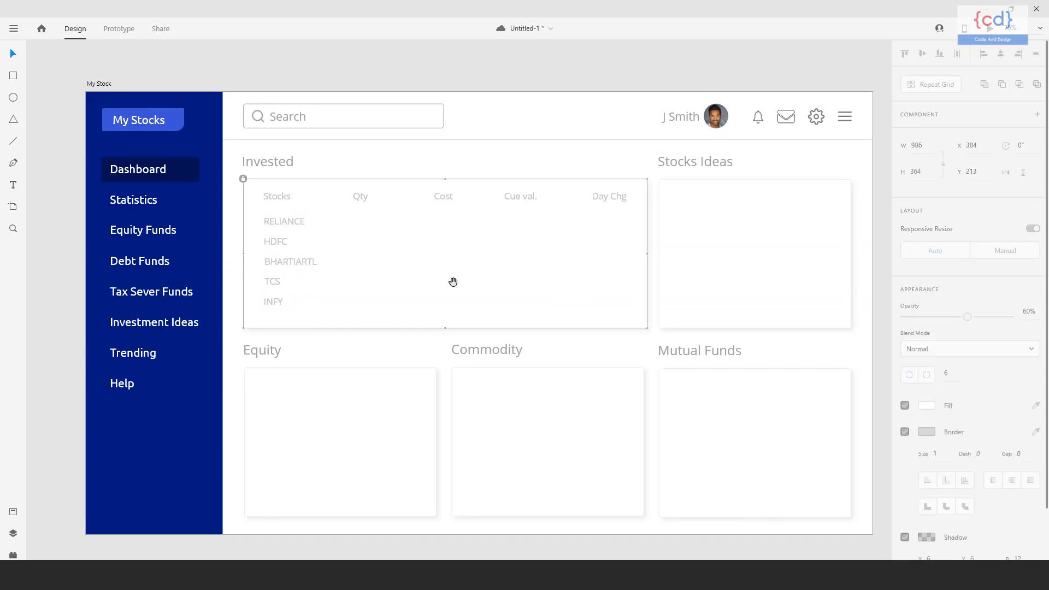
Set the fill color of the five stock names to #666.
left_click_drag(257, 221, 318, 310)
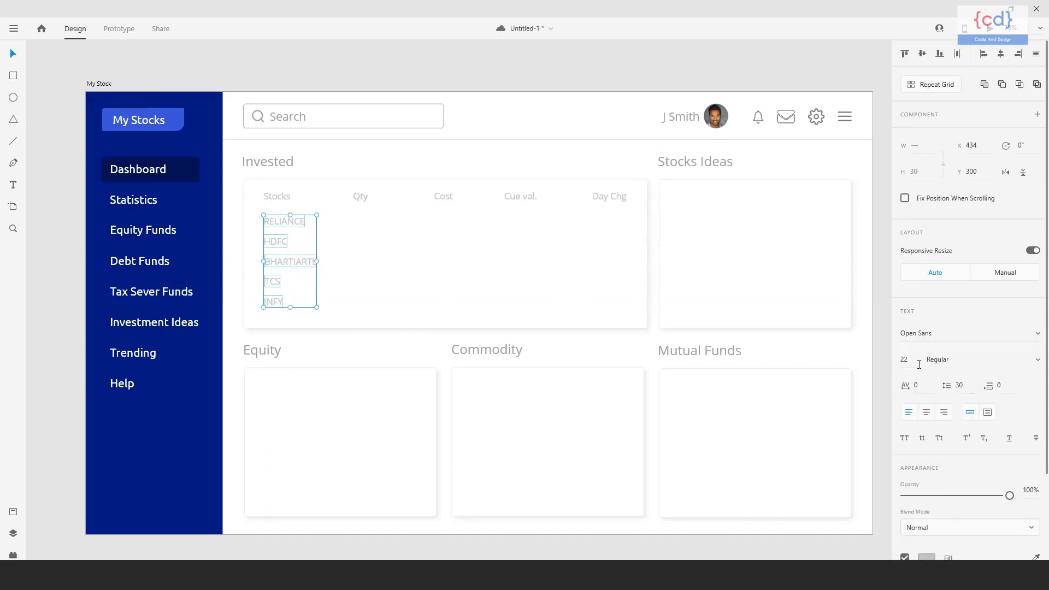
scroll(924, 382, "down", 3)
left_click(927, 443)
type("666")
key("Return")
left_click(407, 319)
mouse_move(408, 320)
left_mouse_down()
mouse_move(418, 316)
mouse_move(408, 309)
left_mouse_up()
Duplicate the stock names under the Qty header and change the first two copies to 500 and 100.
left_click_drag(267, 321, 377, 234)
left_click(448, 256)
double_click(374, 225)
type("500")
double_click(365, 251)
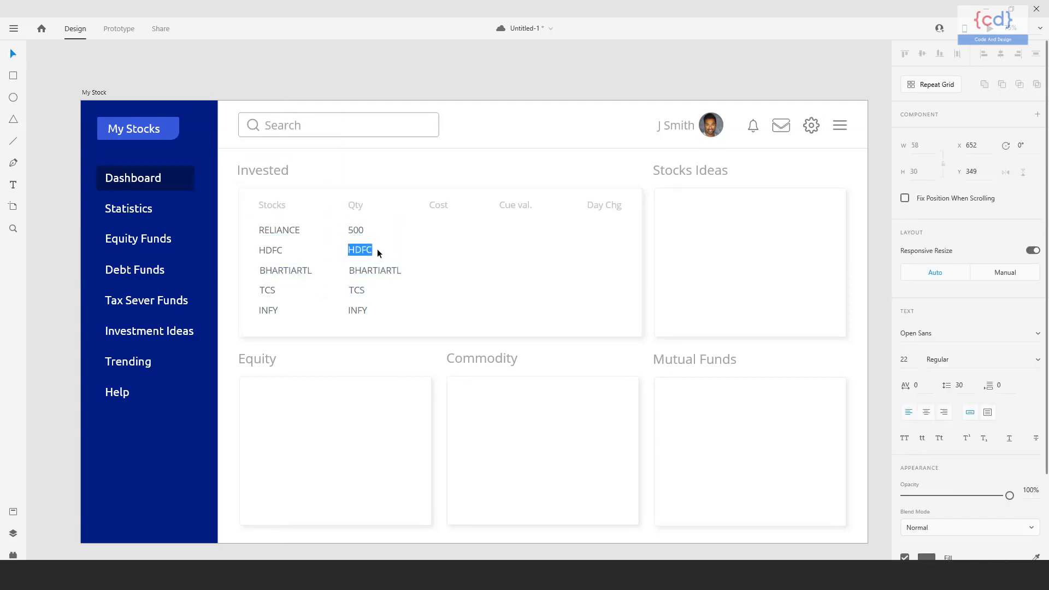
Set the BHARTIARTL, TCS and INFY quantities to 1000, 150 and 300, and left-align the Qty values.
double_click(379, 271)
type("100")
double_click(363, 290)
type("150")
double_click(362, 311)
type("300")
key("Escape")
left_click_drag(374, 210, 350, 318)
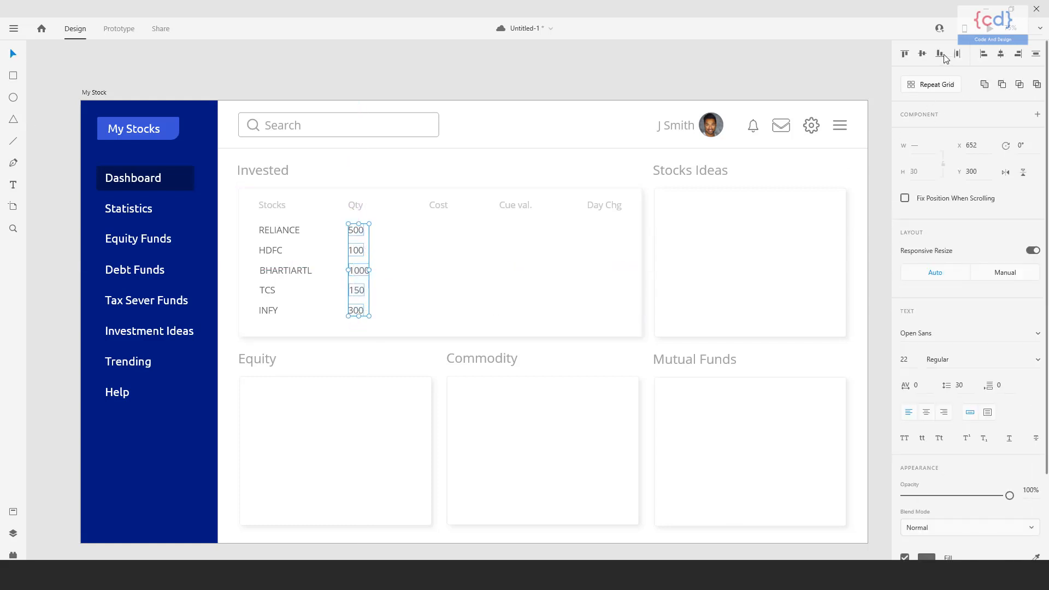
left_click(983, 57)
Duplicate the quantities under the Cost header and set the RELIANCE and HDFC costs to 1800 and 1700.
left_click_drag(377, 220, 438, 311)
left_click(450, 237)
double_click(438, 232)
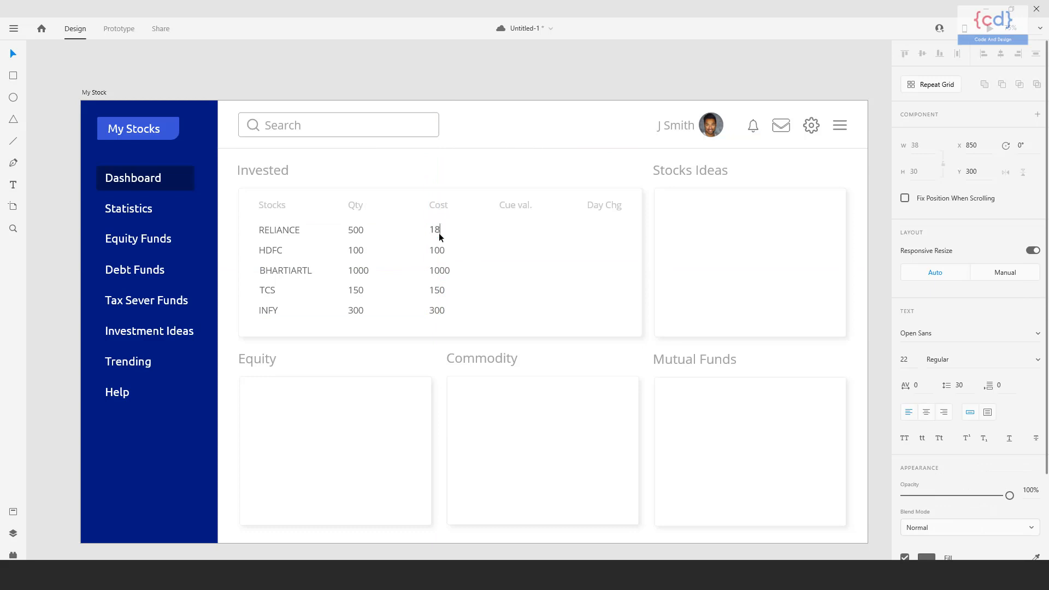
key("Escape")
Set the costs of BHARTIARTL, TCS and INFY to 563, 2001 and 730.
left_click(441, 271)
double_click(443, 272)
type("563")
double_click(446, 296)
type("2001")
left_click(440, 309)
double_click(442, 311)
type("730")
left_click(12, 53)
Duplicate the costs under the Cue val. header and set the RELIANCE and HDFC copies to 2200 and 1800.
left_click_drag(471, 222, 516, 235)
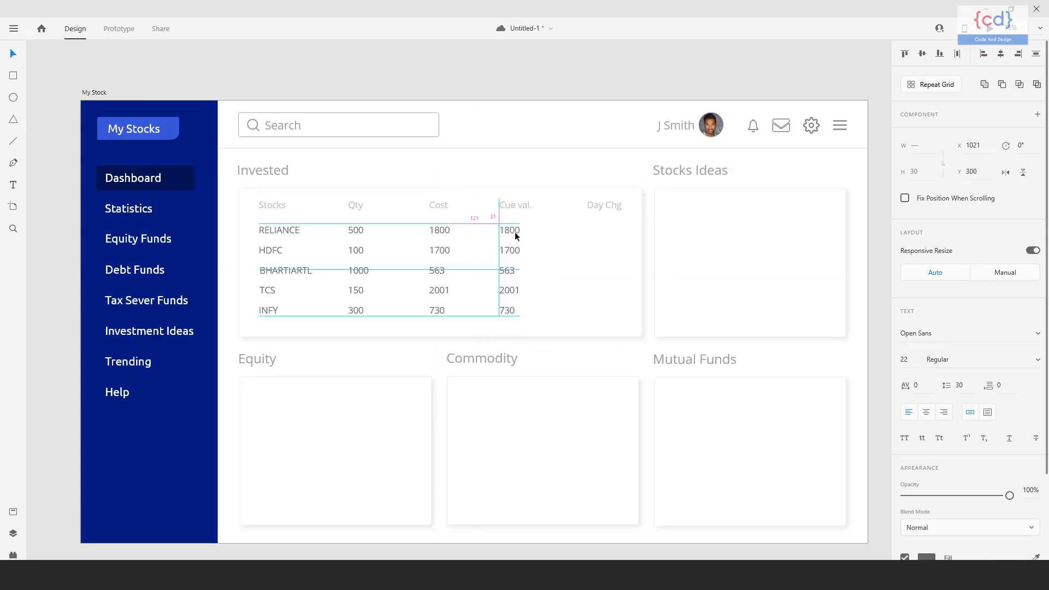
left_click(499, 229)
double_click(506, 230)
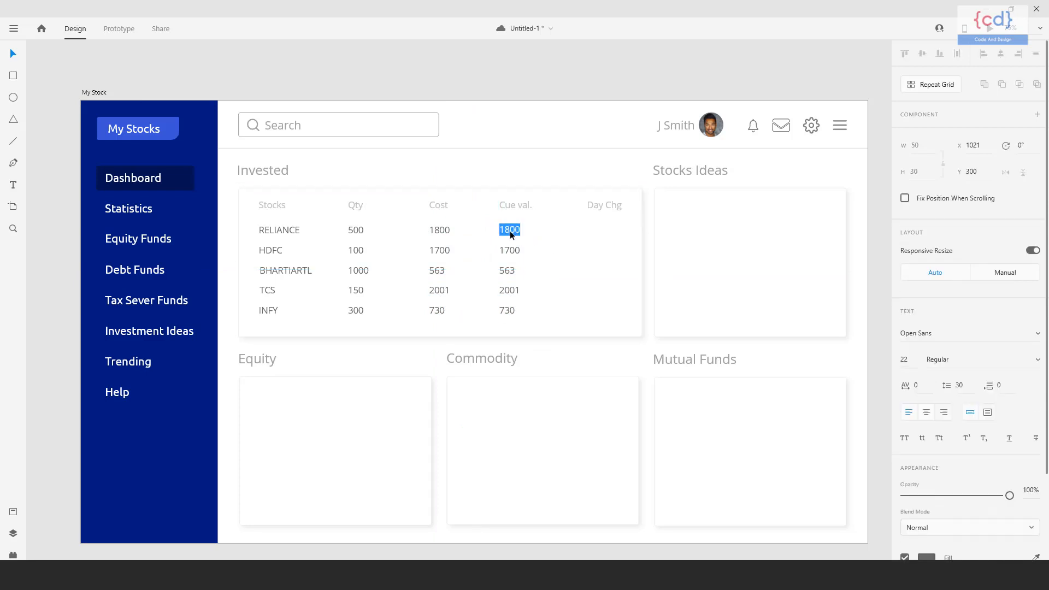
double_click(509, 251)
type("1800")
Set the Cue val. entries of BHARTIARTL, TCS and INFY to 565, 1995 and 731.
left_click(506, 273)
double_click(508, 272)
type("56")
left_click(511, 293)
double_click(512, 294)
type("1995")
left_click(506, 312)
double_click(513, 313)
type("73")
Duplicate the Cue val. entries under the Day Chg header and set the RELIANCE and HDFC copies to +5% and -3%.
left_click(549, 234)
left_click_drag(532, 227, 511, 318)
left_click_drag(508, 314, 596, 303)
left_click(618, 303)
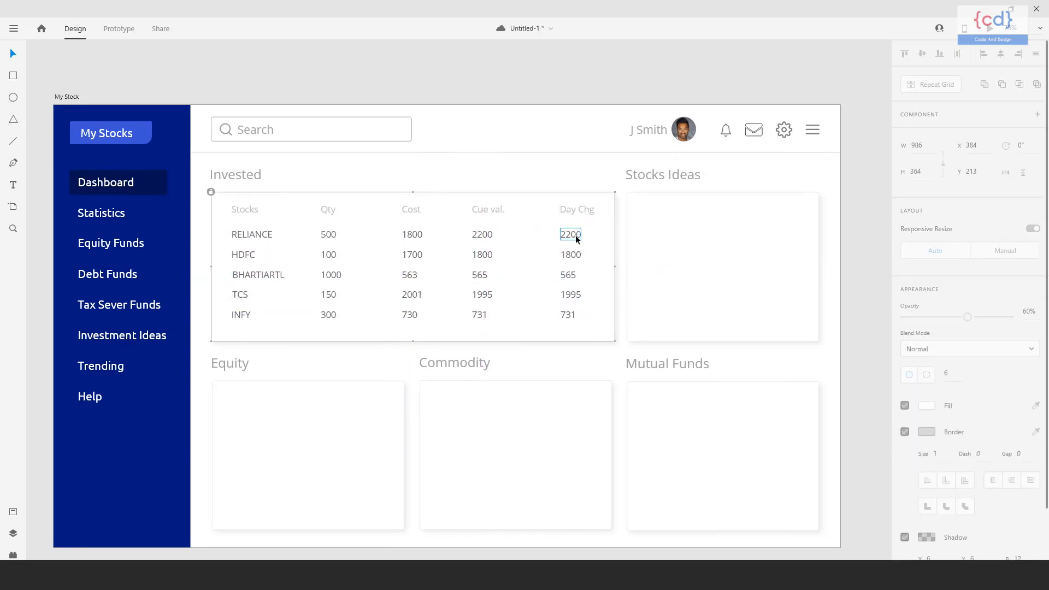
double_click(571, 235)
type("+")
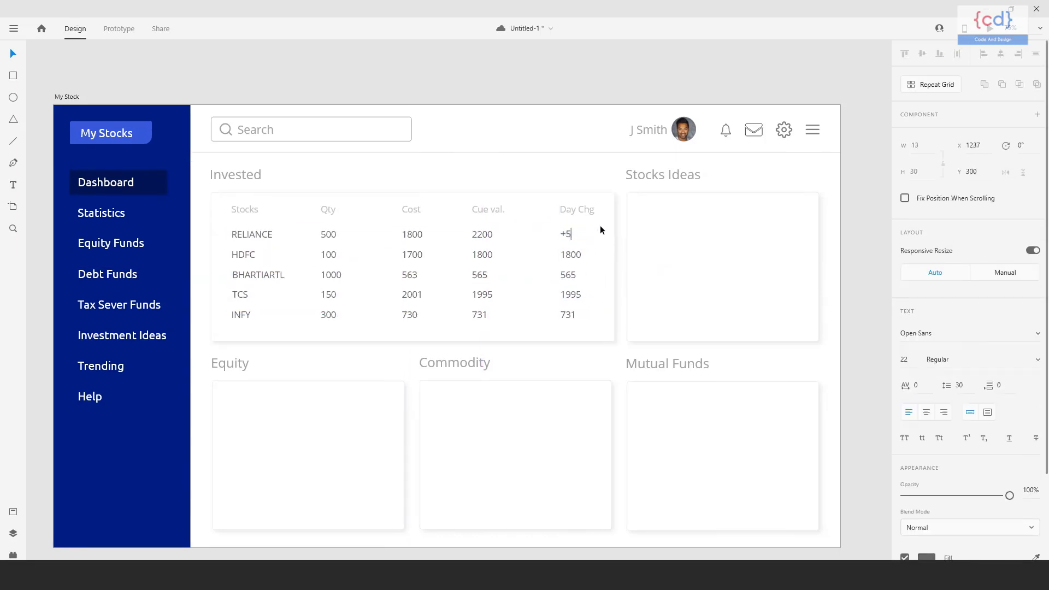
type("5%")
key("Escape")
double_click(575, 254)
type("-3%")
key("Escape")
Set the Day Chg entries of BHARTIARTL, TCS and INFY to +02%, +6 and -03%.
double_click(573, 280)
type("+")
double_click(572, 298)
type("+")
left_click(572, 317)
double_click(572, 316)
type("-03%")
left_click(16, 57)
Change the fill of the RELIANCE day change to green #049E28.
left_click(600, 249)
key("space")
left_click_drag(654, 249, 566, 243)
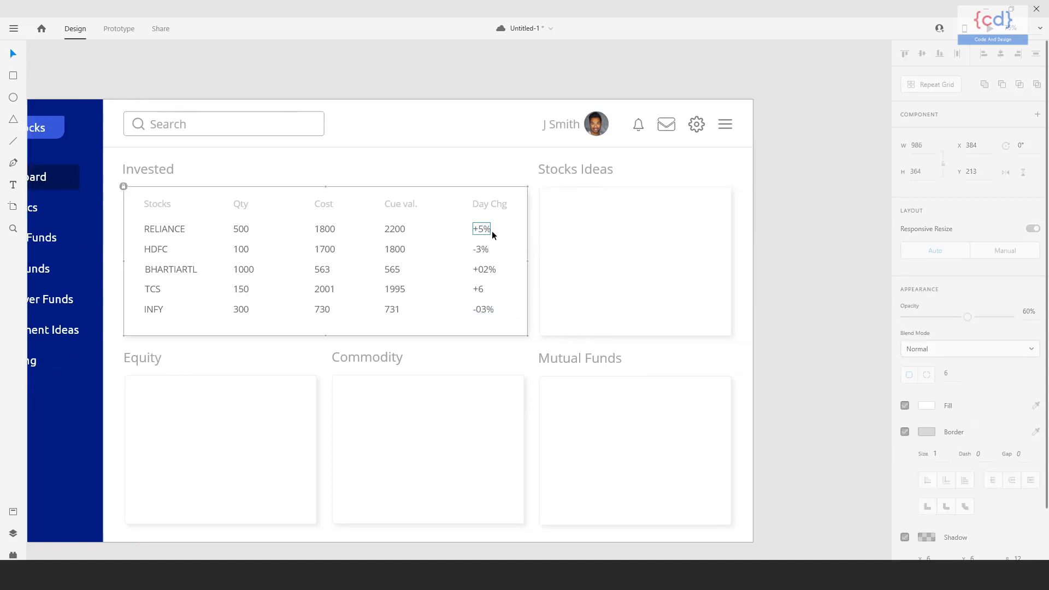
left_click(492, 235)
scroll(929, 383, "down", 3)
left_click(927, 443)
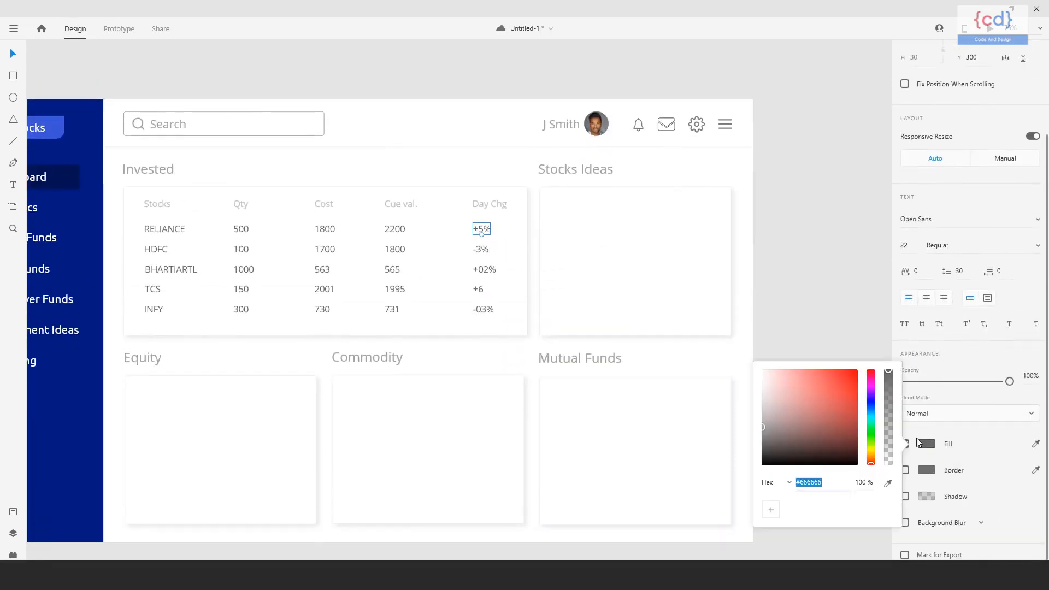
left_click(871, 428)
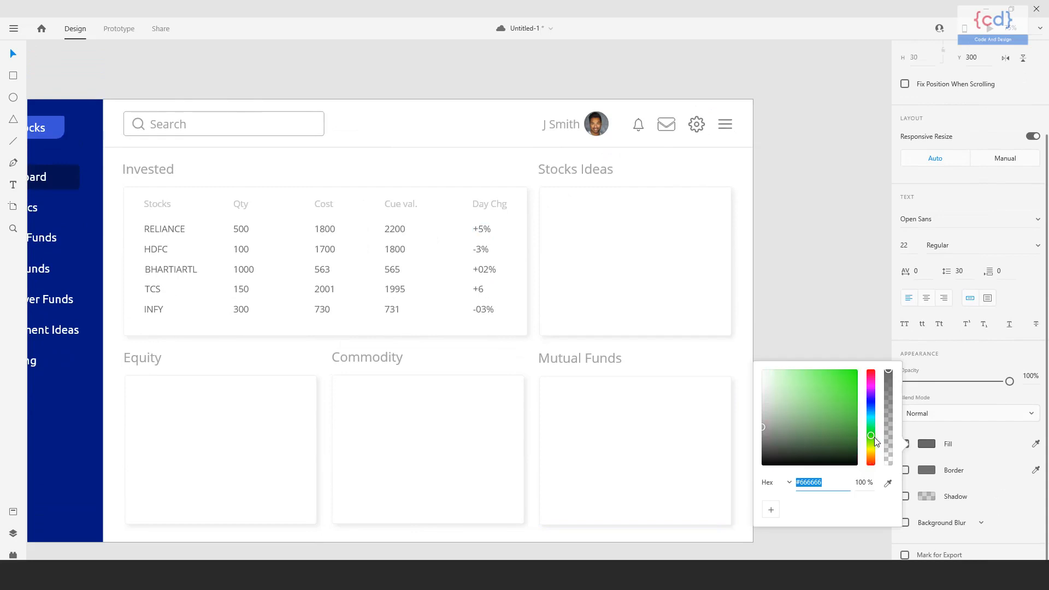
left_click(856, 424)
left_click_drag(856, 424, 856, 407)
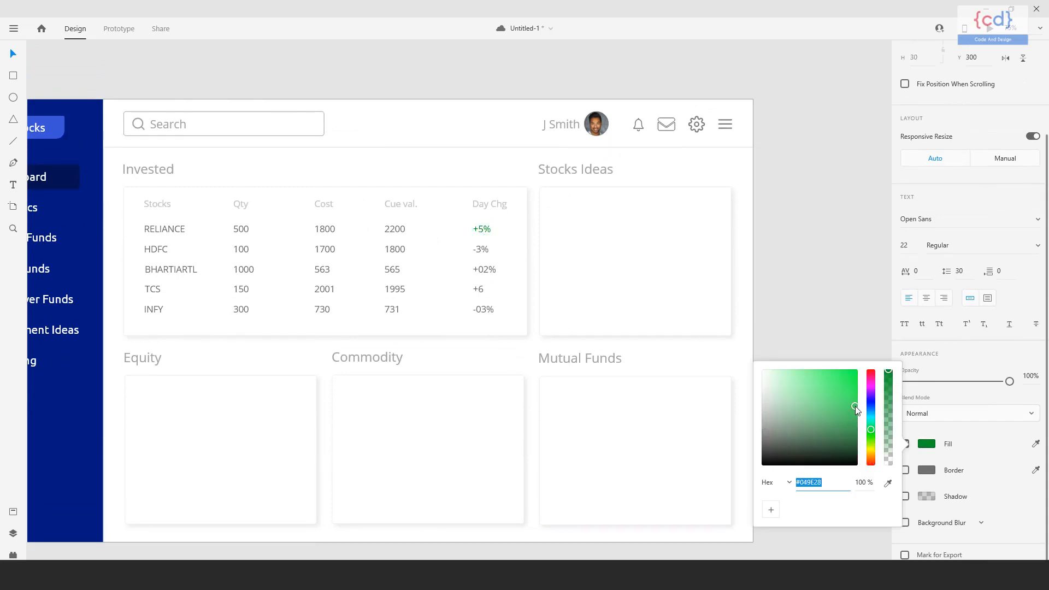
left_click(811, 319)
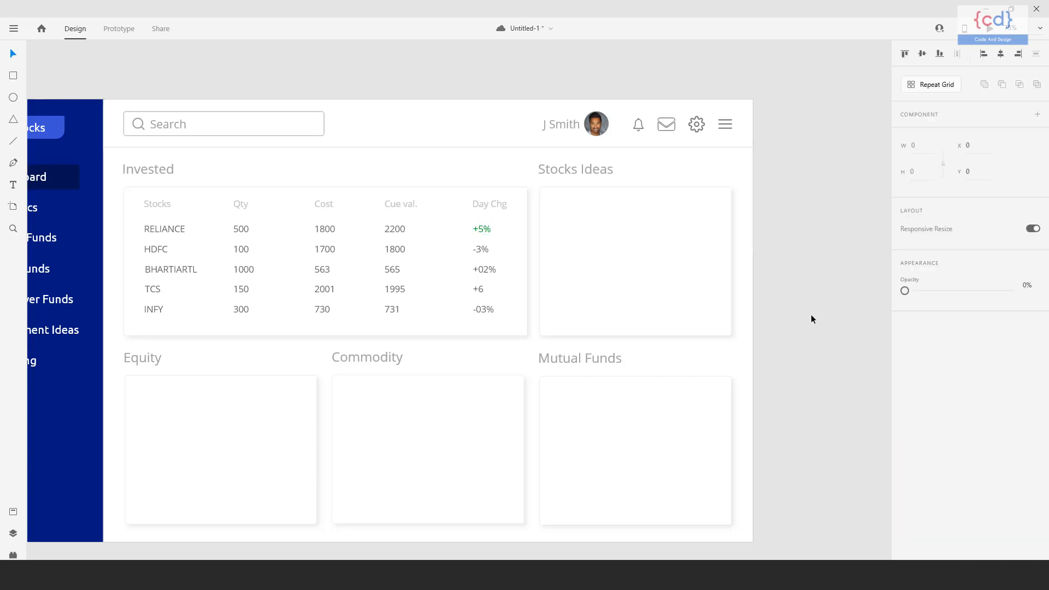
Apply the same green fill #049E28 to the BHARTIARTL and TCS day changes.
left_click(488, 276)
left_click(483, 293)
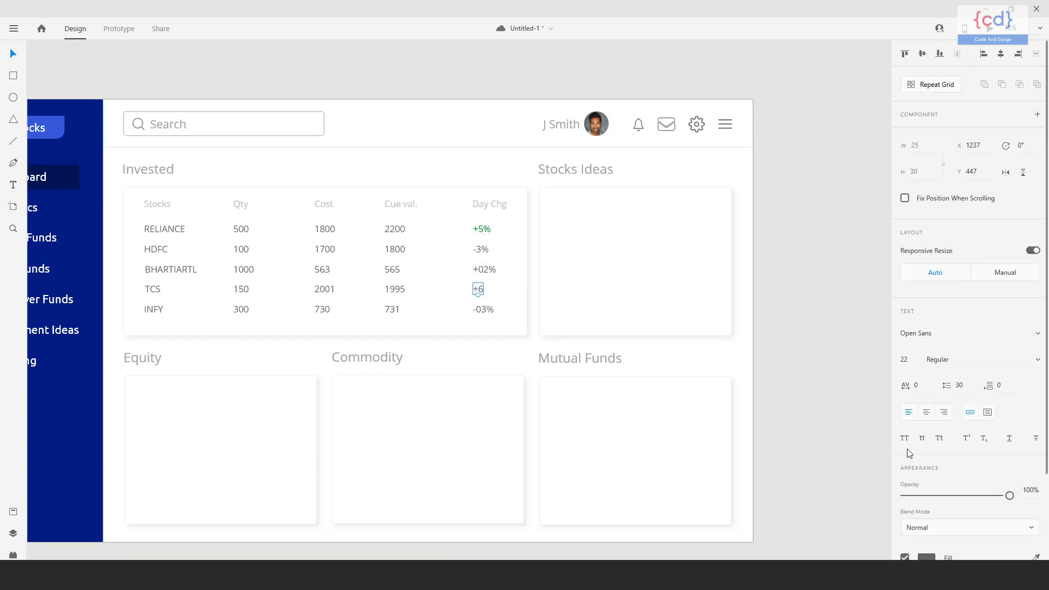
scroll(909, 453, "down", 2)
left_click(486, 274, "shift")
left_click(927, 481)
left_click(932, 485)
left_click(927, 481)
left_click(925, 482)
left_click(927, 482)
key("ctrl+v")
key("Return")
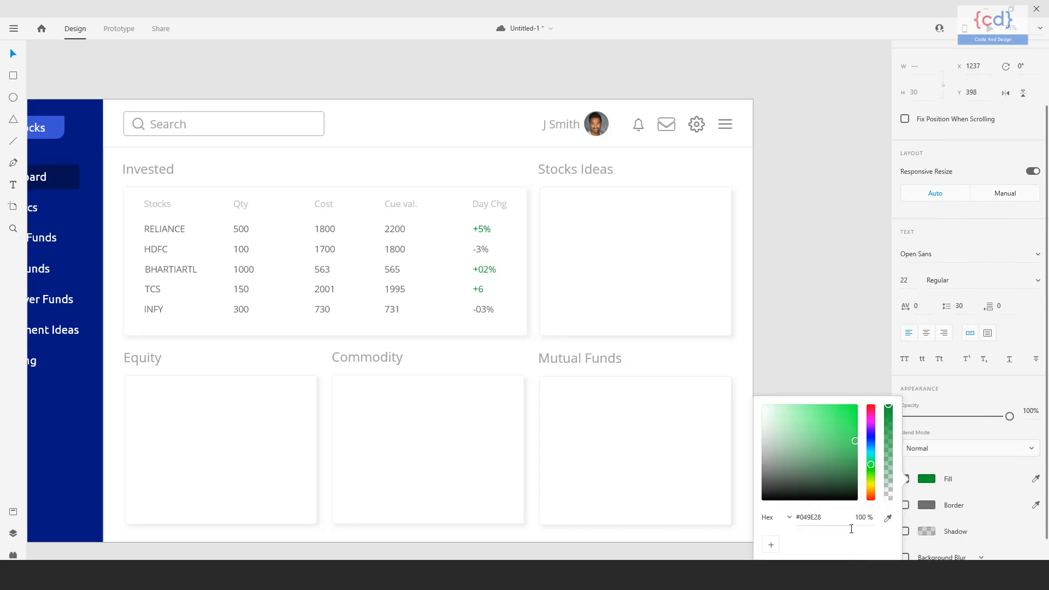
Change the fill of the negative HDFC and INFY day changes to red.
left_click(492, 244)
left_click(481, 249)
left_click(486, 311, "shift")
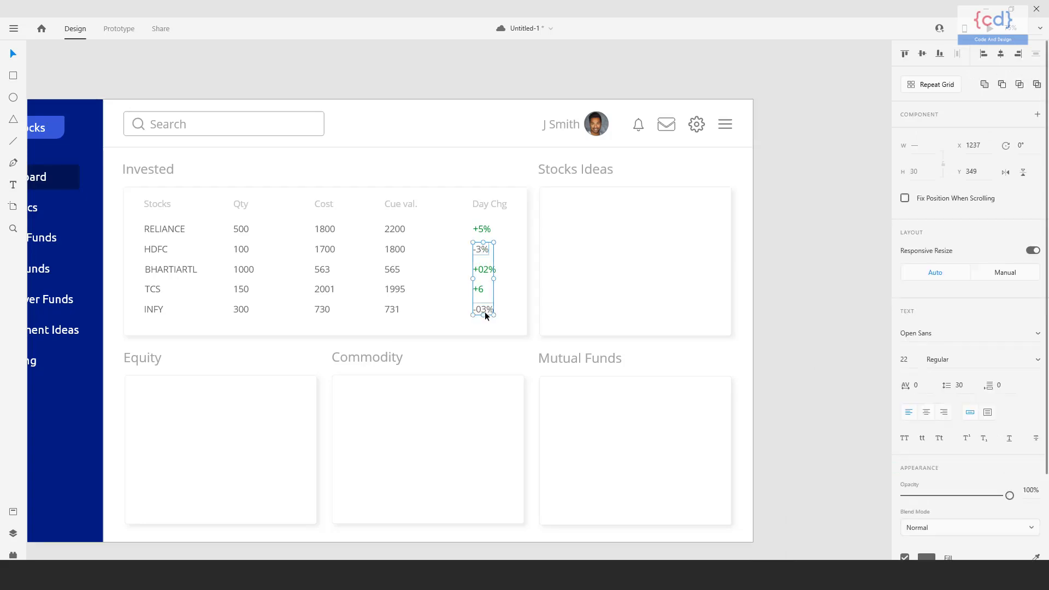
scroll(929, 444, "down", 2)
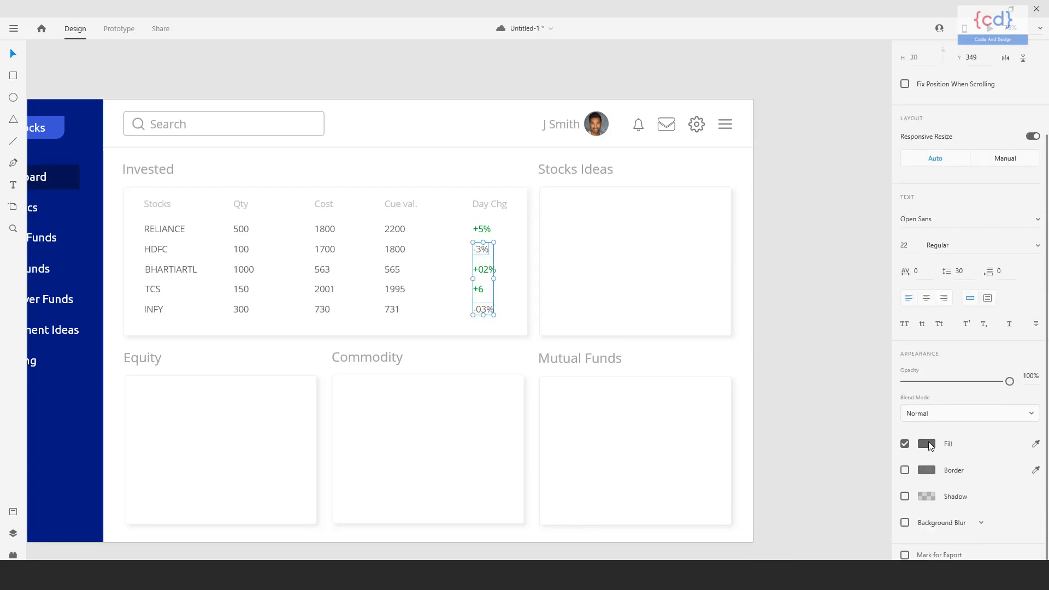
left_click(929, 443)
left_click(850, 379)
left_click(787, 350)
Import the undraw_lightbulb_moment_evxr.svg illustration from the file explorer and scale it to fit inside the Stocks Ideas card.
left_click_drag(617, 361, 723, 372)
key("alt+Tab")
left_click_drag(377, 96, 722, 240)
left_click_drag(540, 107, 609, 191)
left_click_drag(650, 244, 672, 231)
mouse_move(761, 316)
left_mouse_down()
mouse_move(739, 305)
mouse_move(750, 309)
left_mouse_up()
left_click(829, 314)
mouse_move(829, 314)
left_mouse_down()
mouse_move(770, 338)
mouse_move(834, 300)
left_mouse_up()
left_click_drag(759, 414, 784, 401)
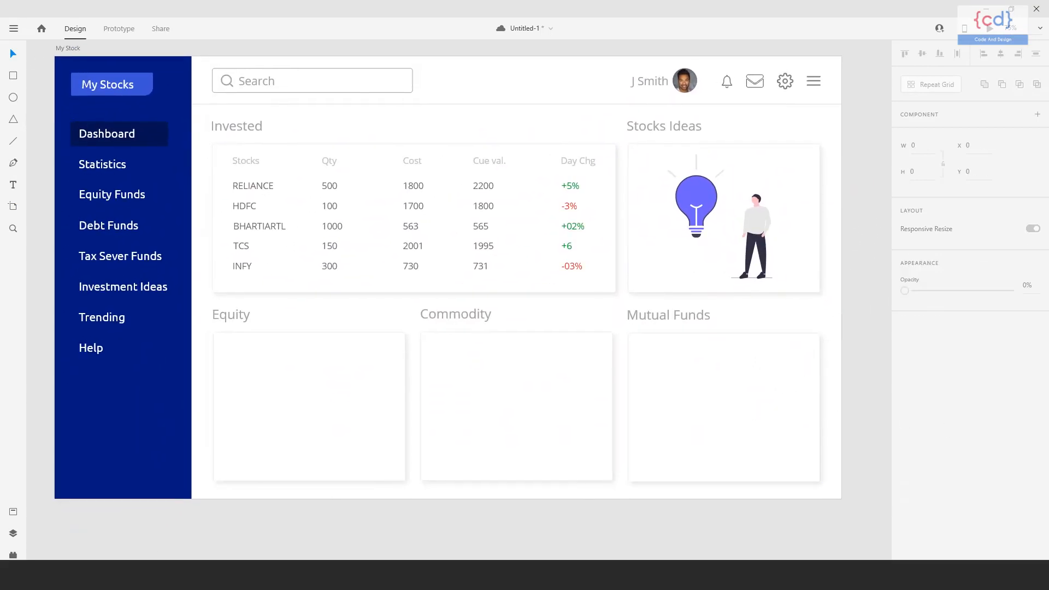
Shift the empty Commodity card slightly to the right and up.
left_click_drag(426, 349, 434, 346)
left_click_drag(456, 380, 479, 362)
left_click(453, 501)
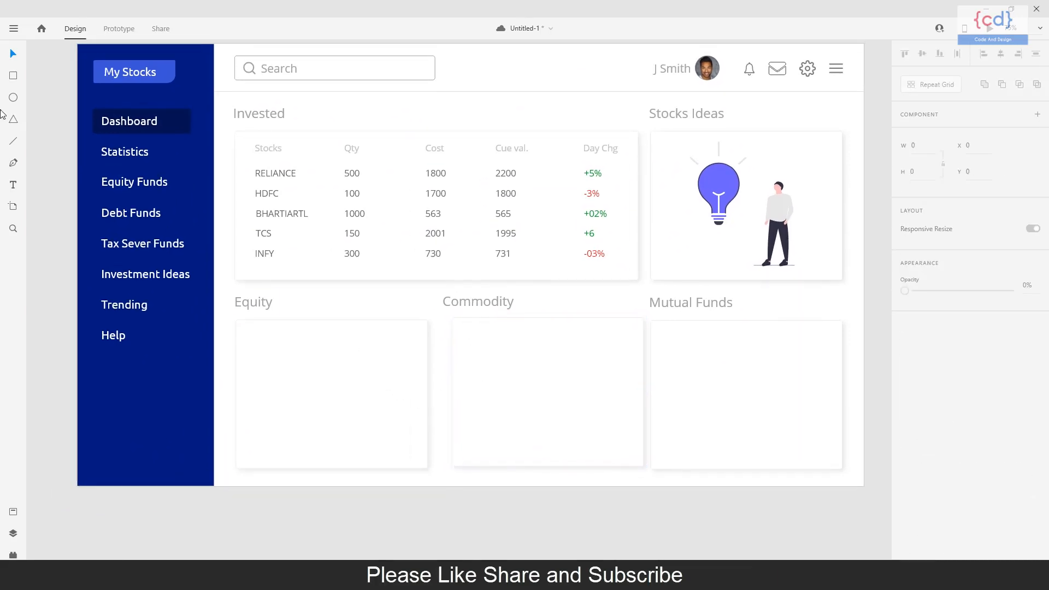
Draw a rectangle about 387 by 282 inside the Equity card and create a VizzyCharts column chart from it using sample.csv.
left_click(13, 555)
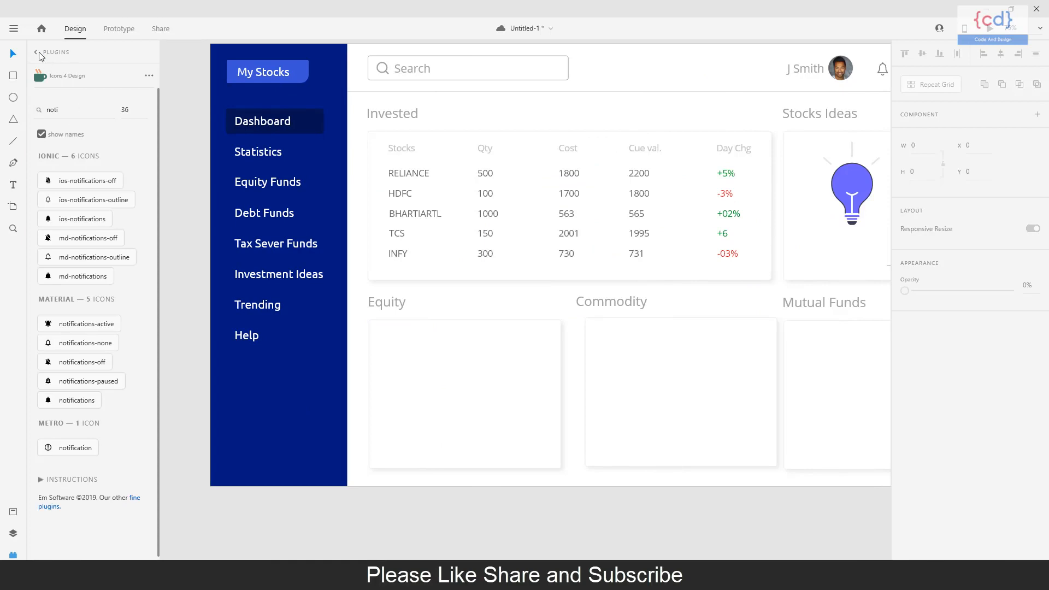
left_click(37, 52)
left_click(68, 97)
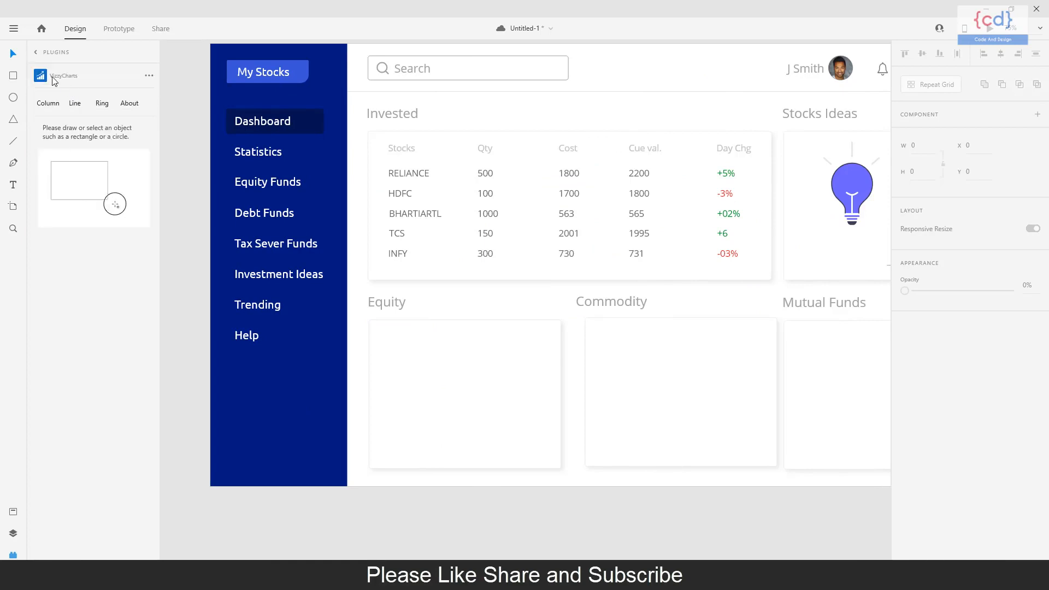
left_click(55, 109)
left_click(14, 76)
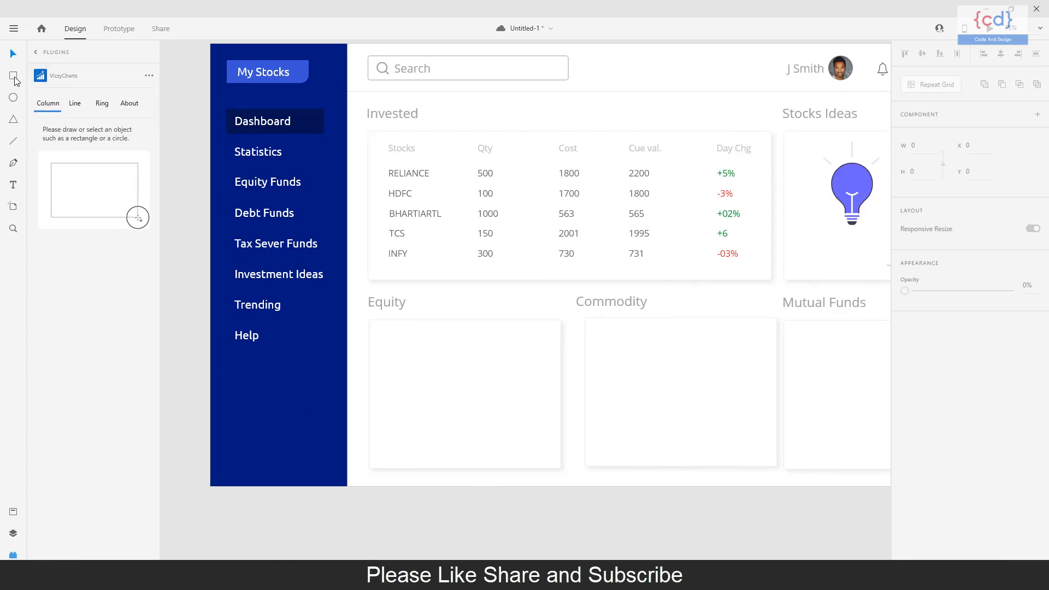
mouse_move(384, 335)
left_mouse_down()
mouse_move(456, 407)
mouse_move(543, 454)
left_mouse_up()
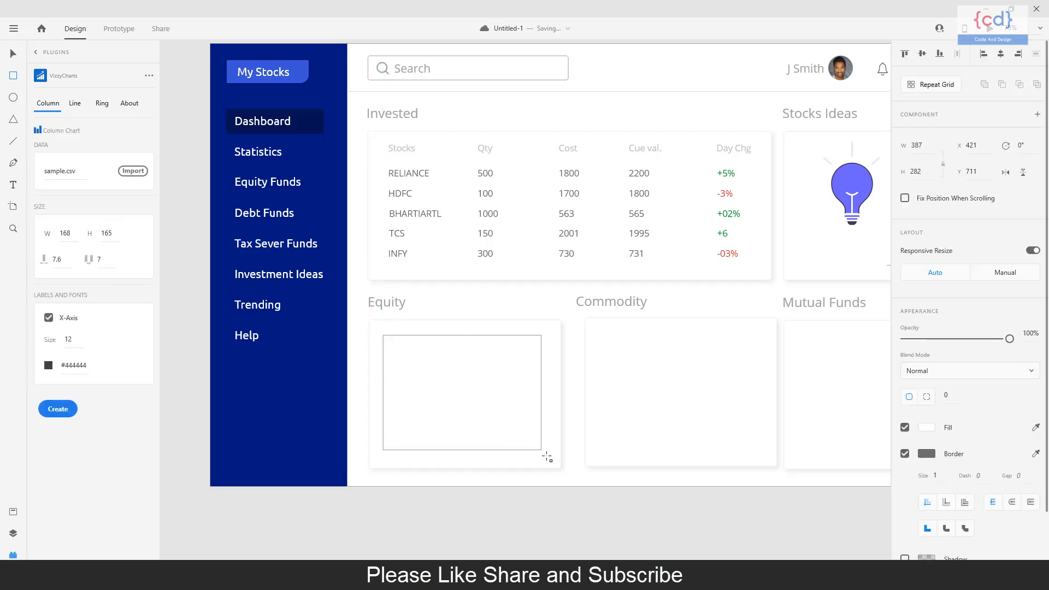
left_click(58, 409)
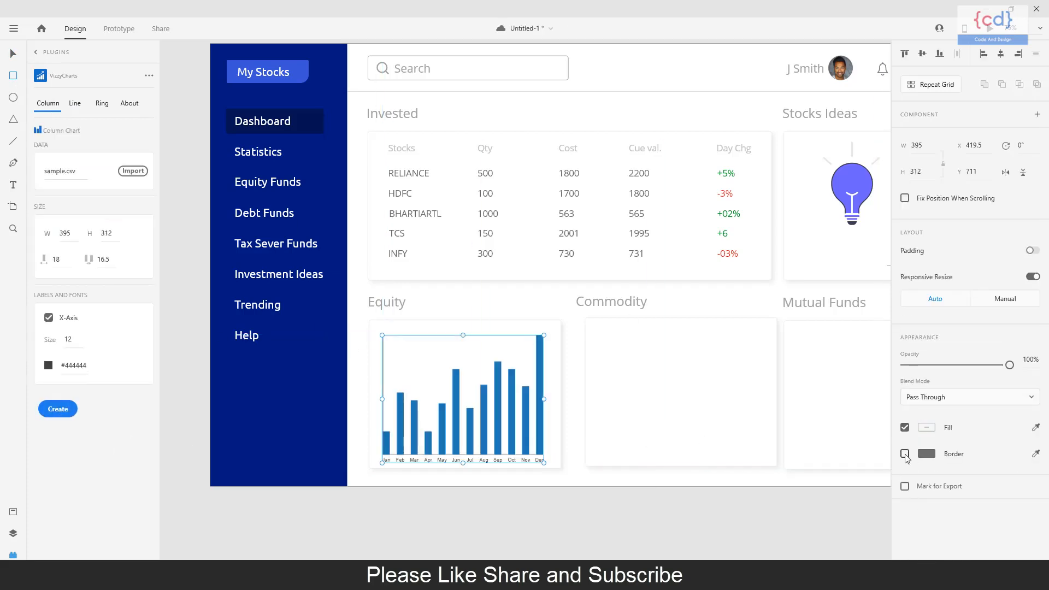
left_click(13, 54)
left_click(491, 472)
left_click(484, 431)
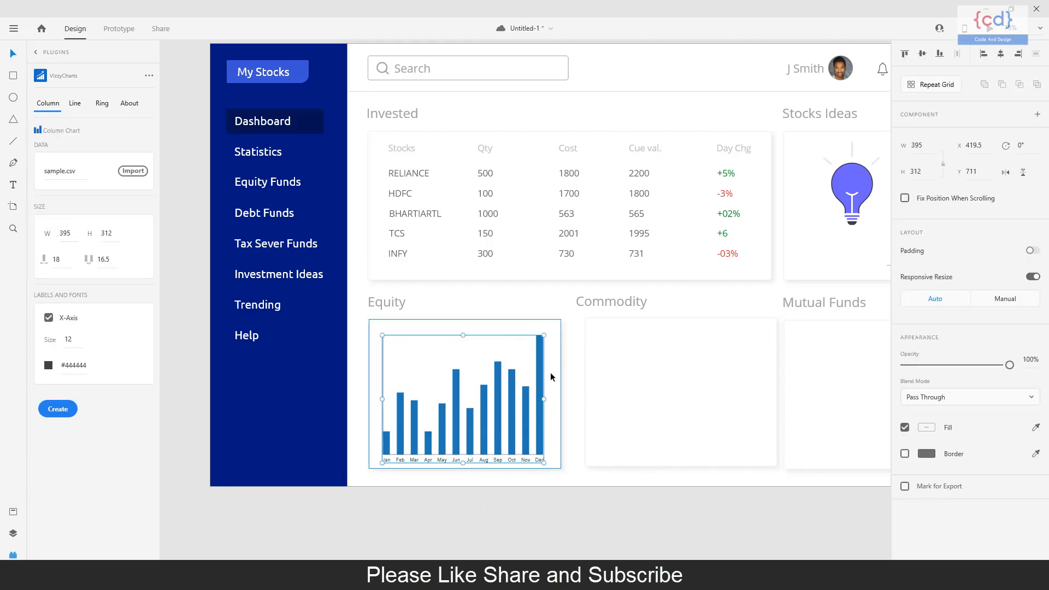
Remove the border from the rectangle behind the Equity column chart.
double_click(540, 418)
left_click(573, 382)
left_click(521, 337)
left_click(906, 454)
left_click(601, 391)
Draw a circle about 306 wide inside the Commodity card and create a ring chart from it with the data 60,30,10.
left_click(77, 104)
left_click(102, 104)
left_click(14, 98)
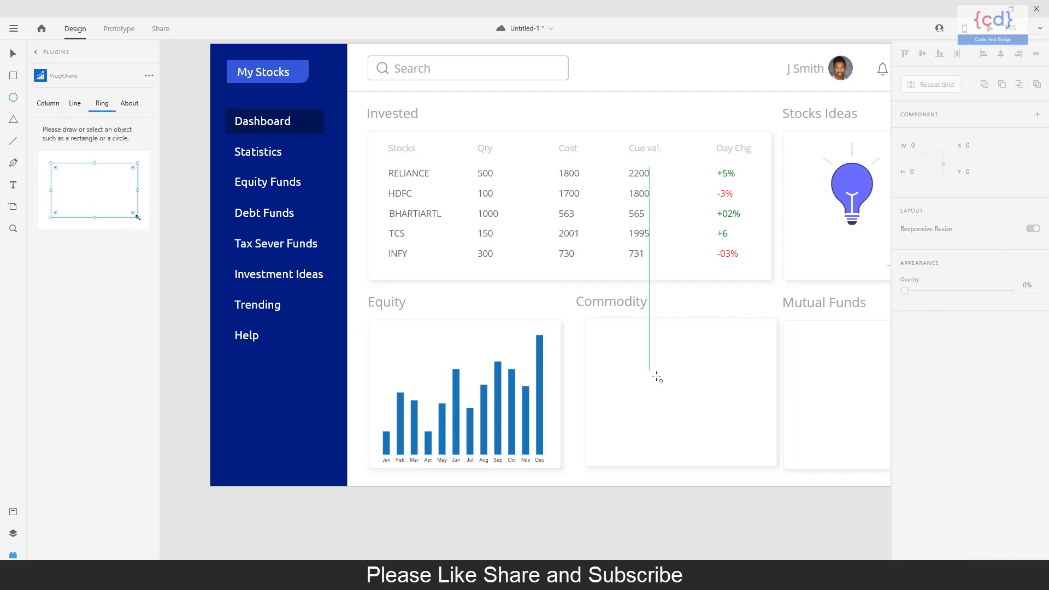
left_click_drag(682, 394, 761, 461)
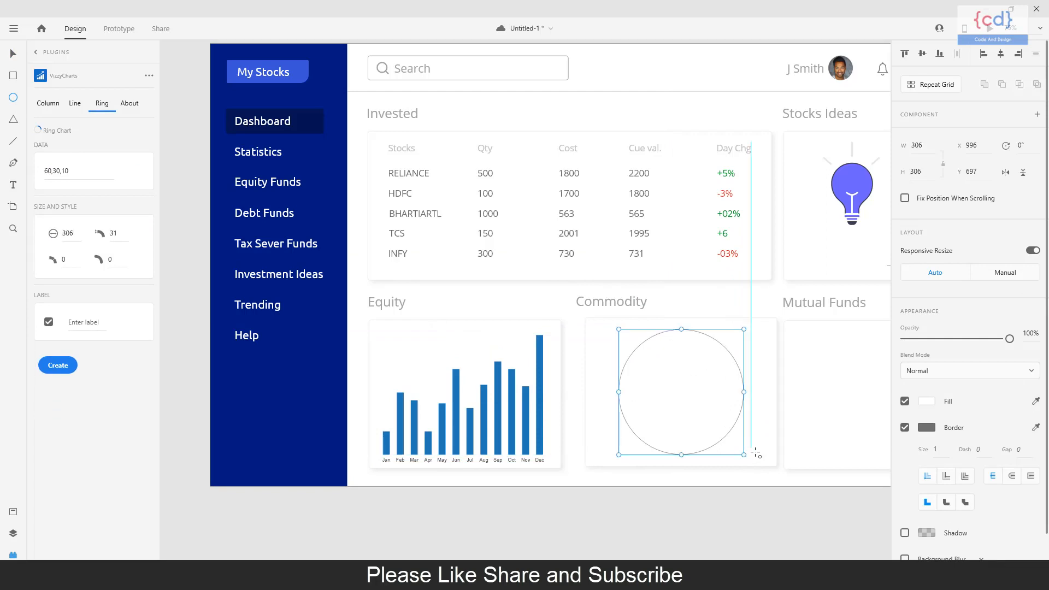
left_click(48, 371)
left_click(12, 57)
left_click(680, 396)
left_click(680, 527)
Draw a rectangle about 375 by 306 in the Mutual Funds card, create a straight line chart from it, and close the plugin.
left_click_drag(832, 450, 686, 453)
left_click(77, 111)
left_click(13, 76)
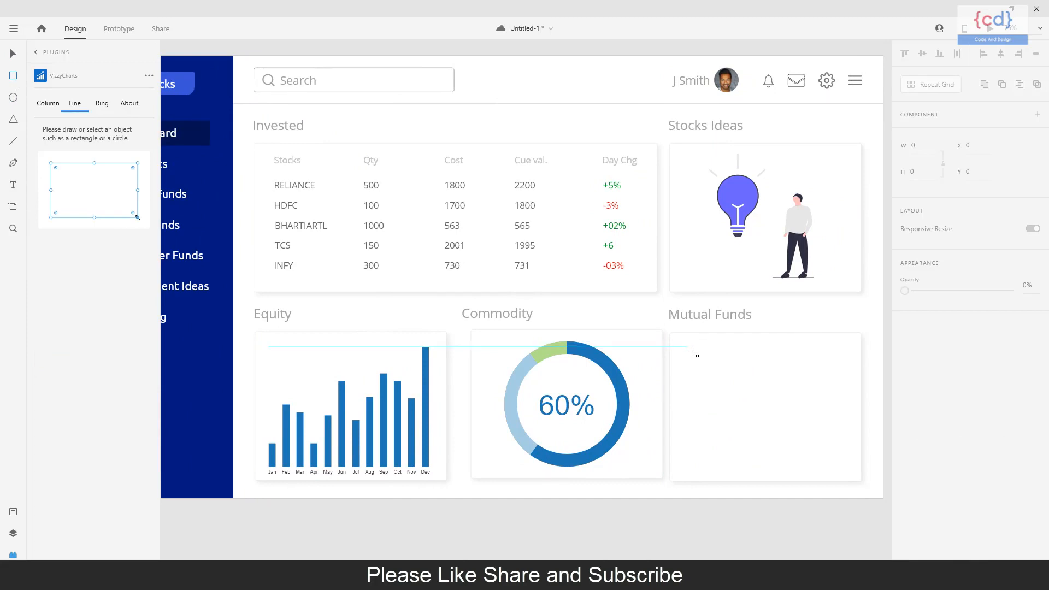
left_click_drag(688, 341, 846, 471)
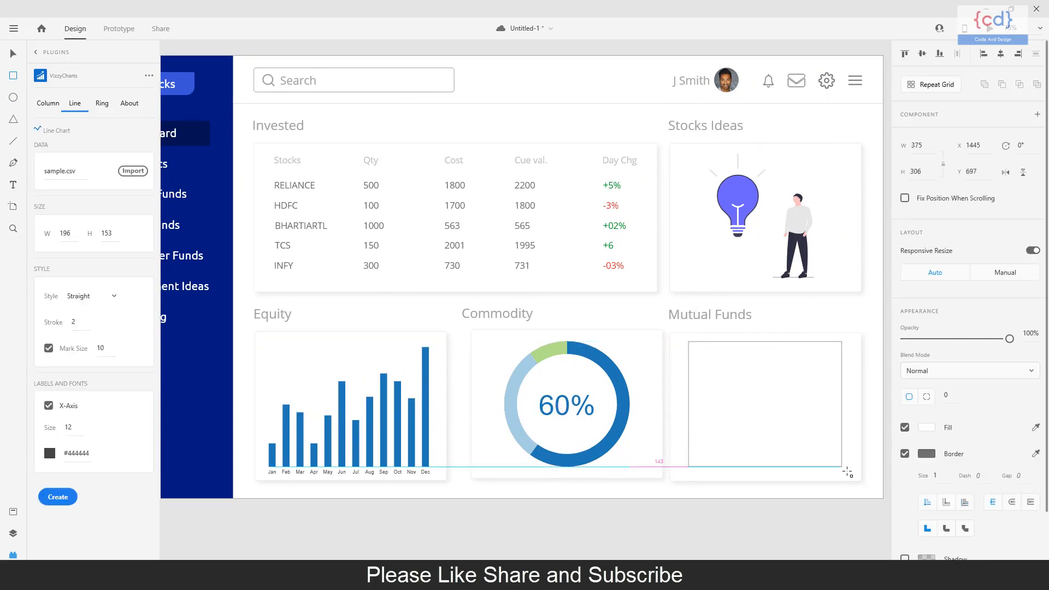
left_click(58, 496)
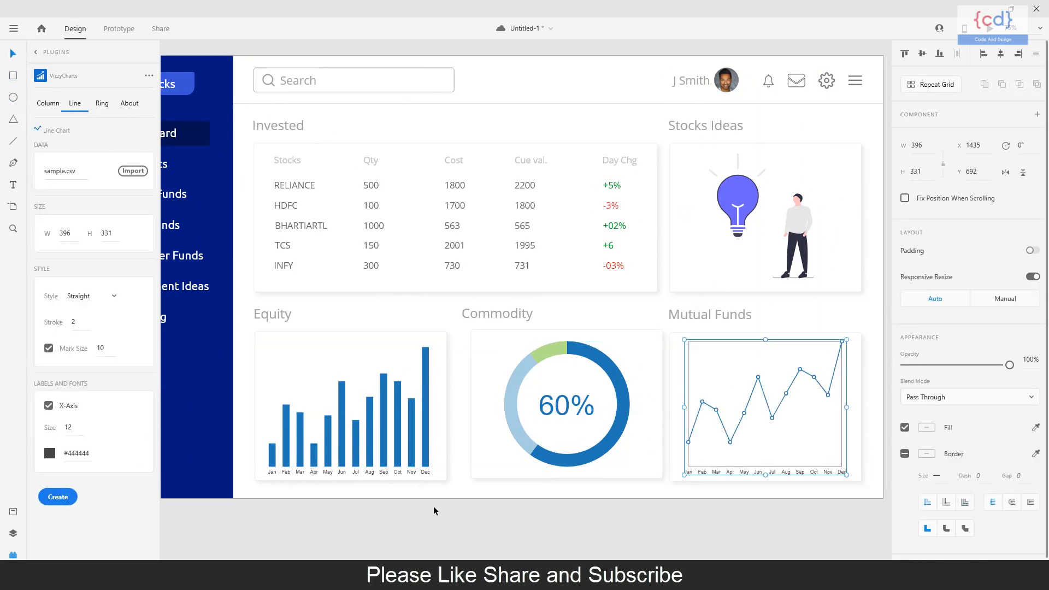
left_click(432, 509)
left_click_drag(599, 527, 583, 527)
left_click(15, 554)
Select the whole My Stock artboard and open the export settings for the selection.
left_click_drag(391, 535, 483, 517)
key("ctrl+minus")
key("ctrl+0")
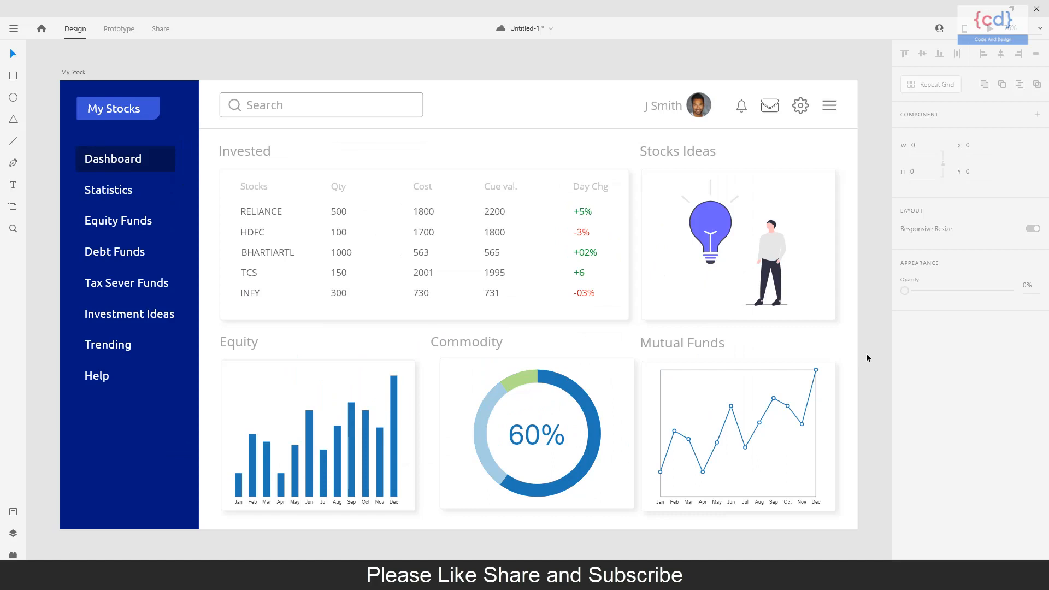
left_click(13, 32)
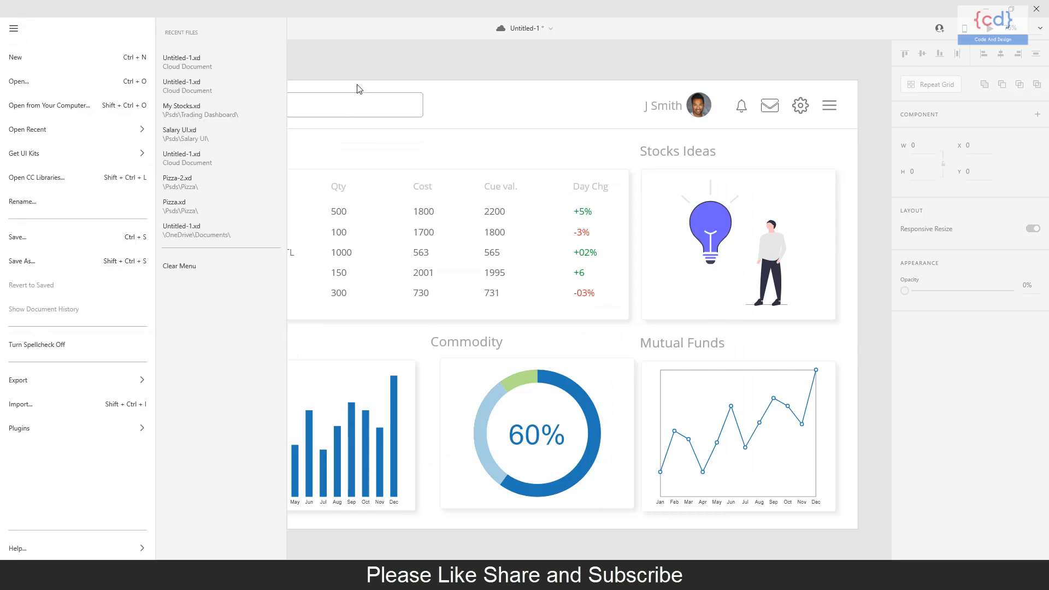
left_click(357, 97)
left_click(76, 73)
left_click(13, 29)
mouse_move(142, 381)
left_click(273, 86)
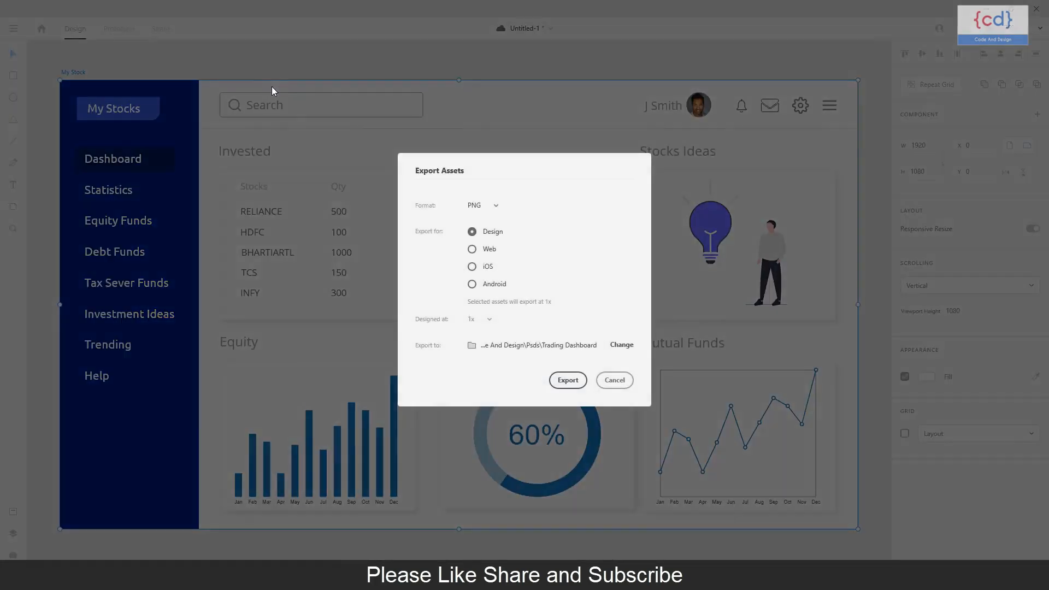
Choose the Trading Dashboard folder as destination and export the artboard as a PNG for Design.
left_click(622, 345)
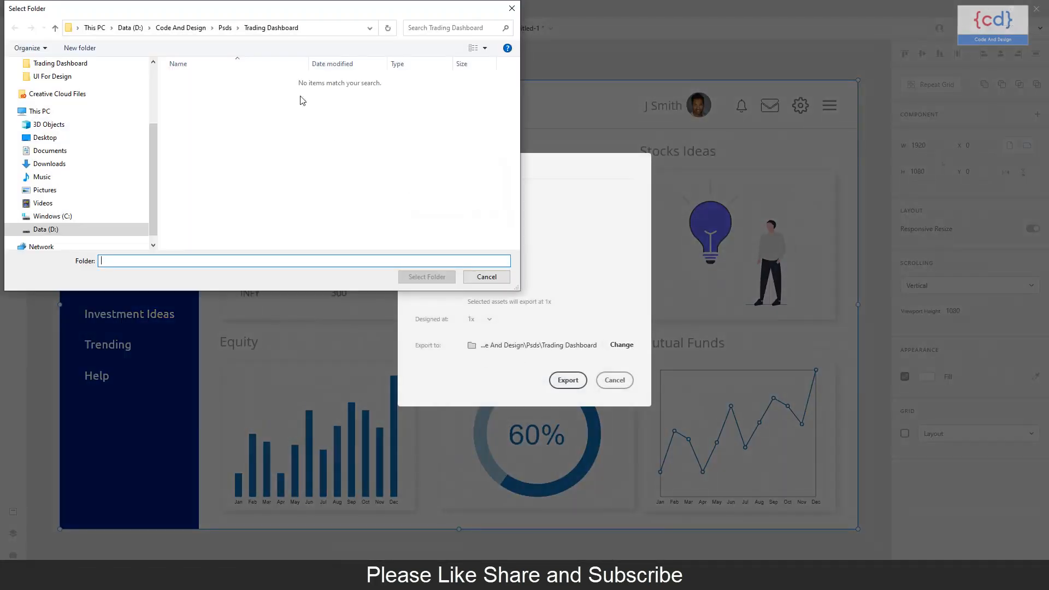
left_click(229, 137)
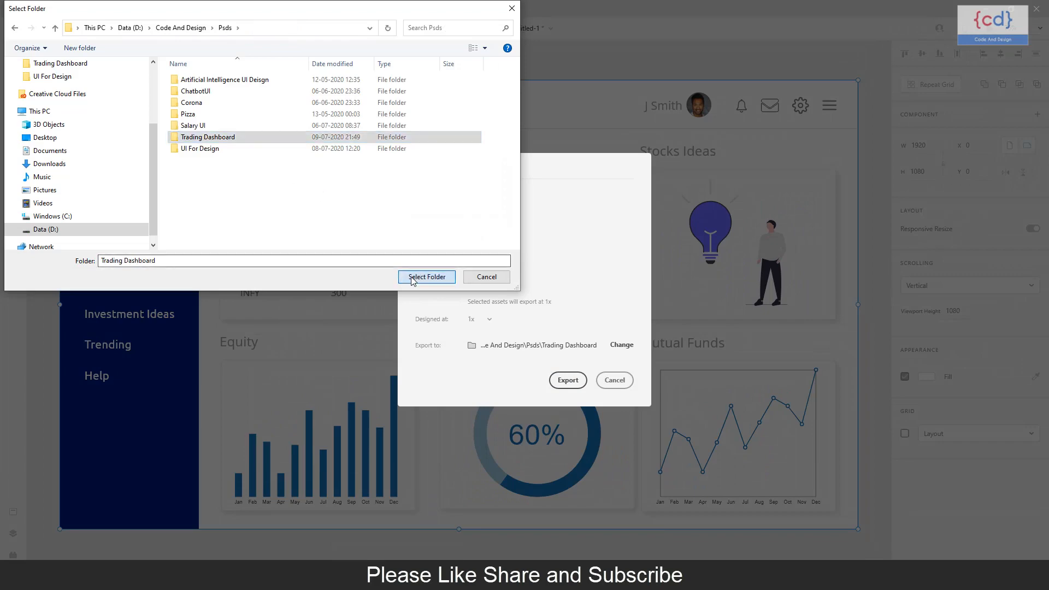
left_click(427, 277)
left_click(567, 379)
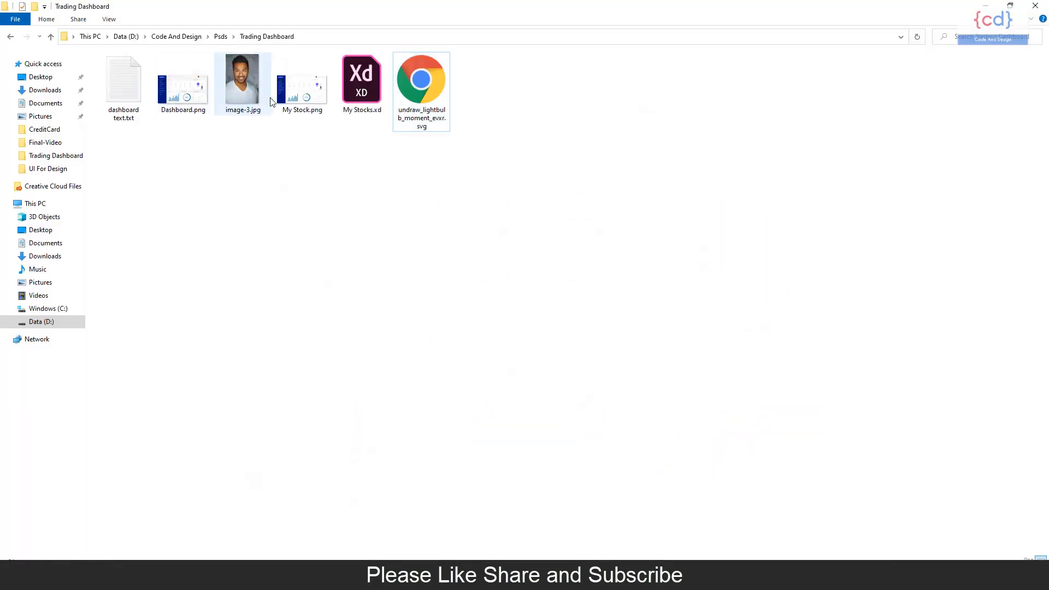
Open the exported My Stock.png from the Trading Dashboard folder to check the design.
left_click(302, 92)
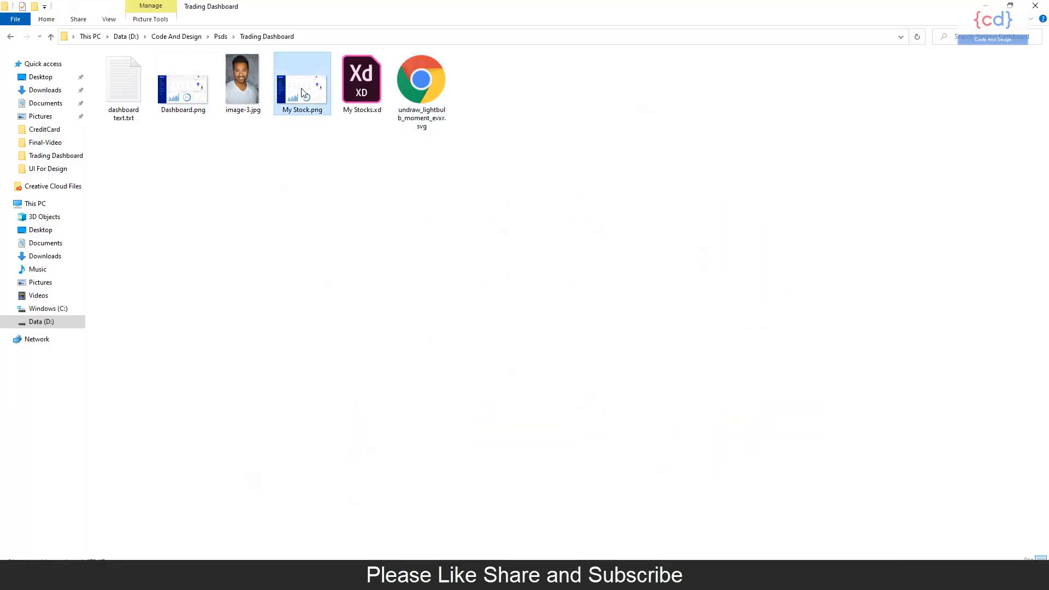
double_click(303, 92)
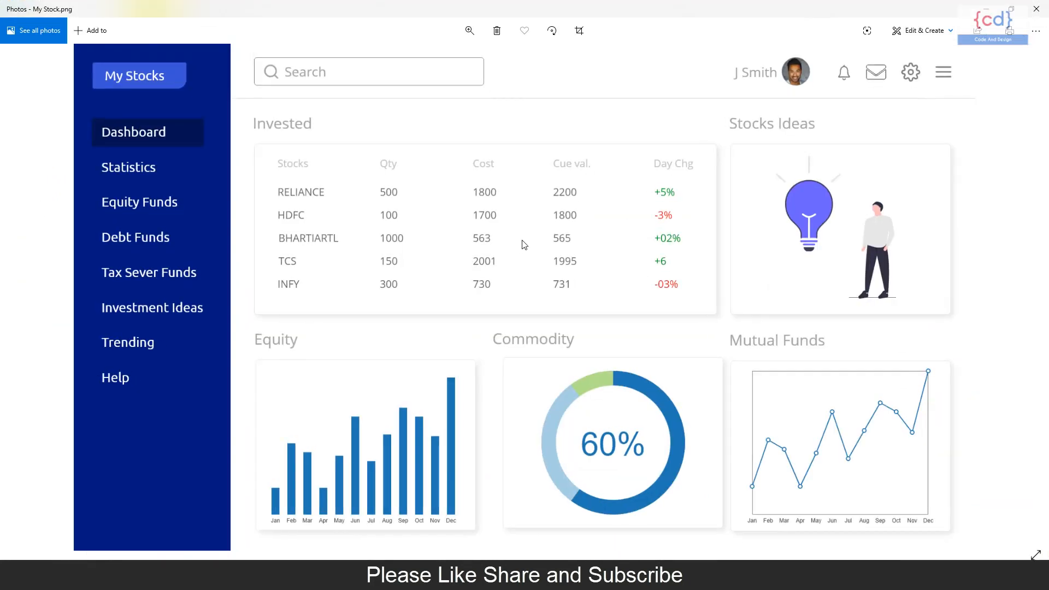